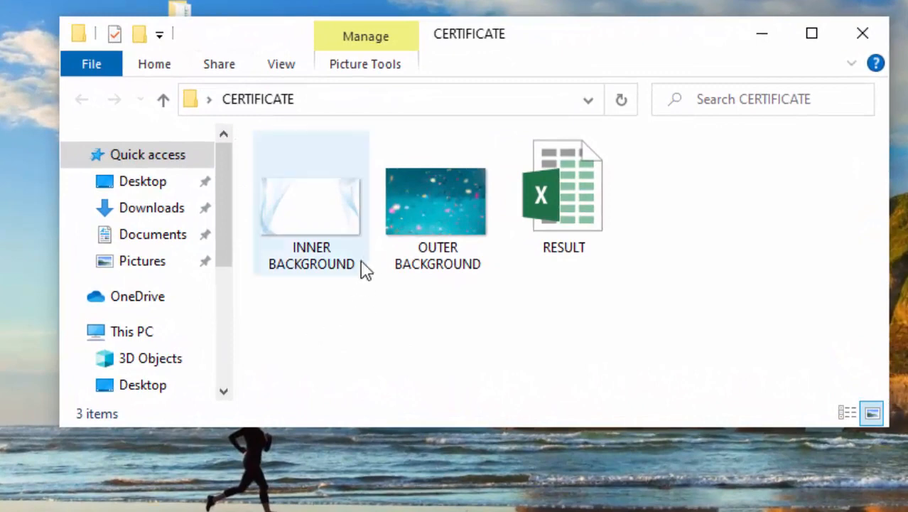
- Open the RESULT workbook from the CERTIFICATE folder and dismiss the activation wizard
left_click(329, 223)
left_click(460, 217)
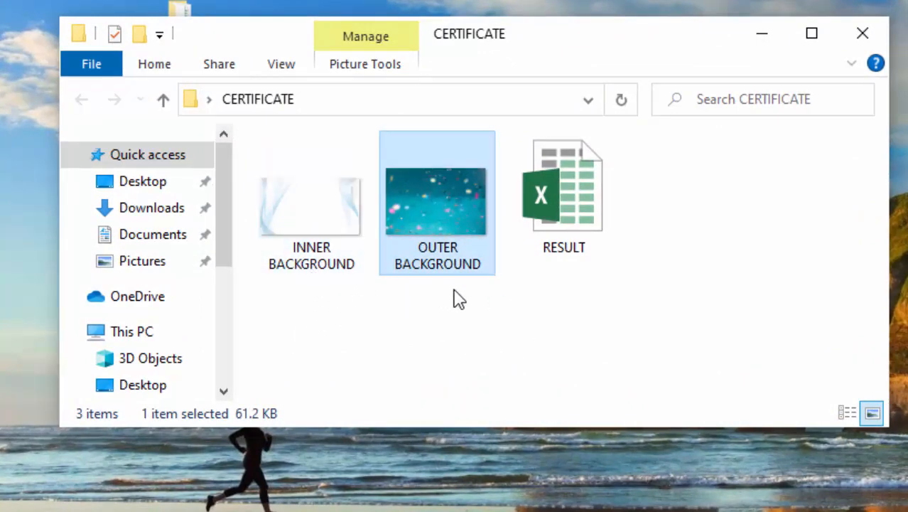
left_click(311, 298)
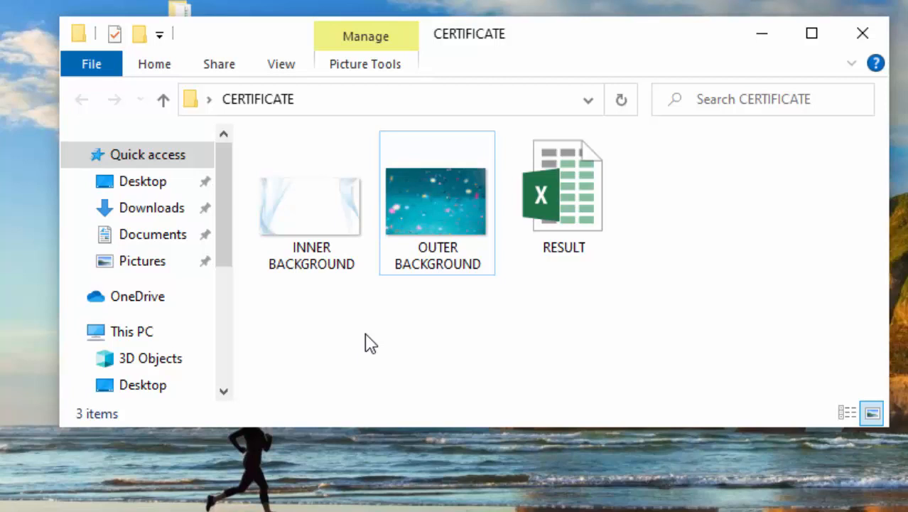
left_click(580, 208)
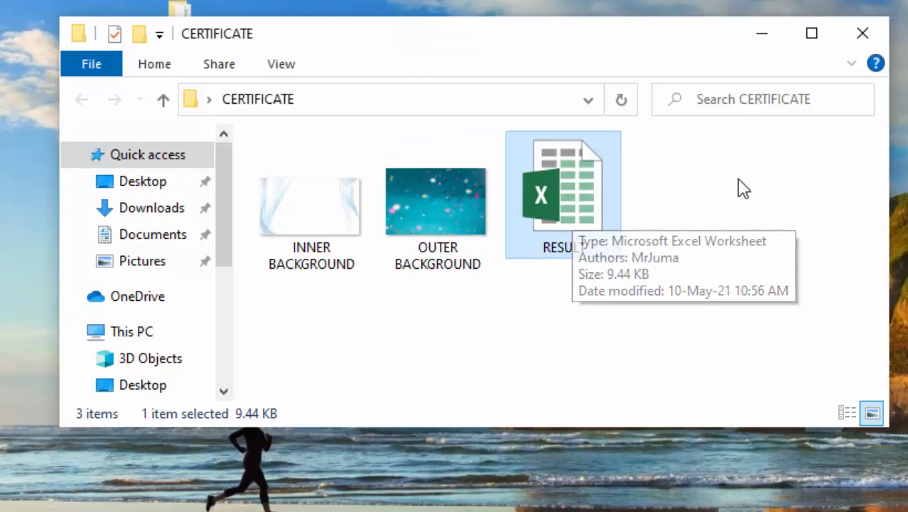
double_click(575, 208)
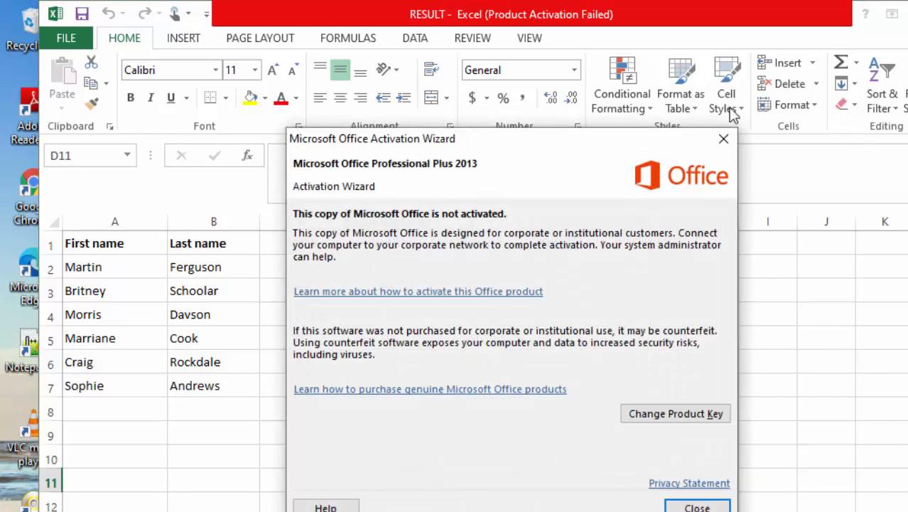
left_click(724, 138)
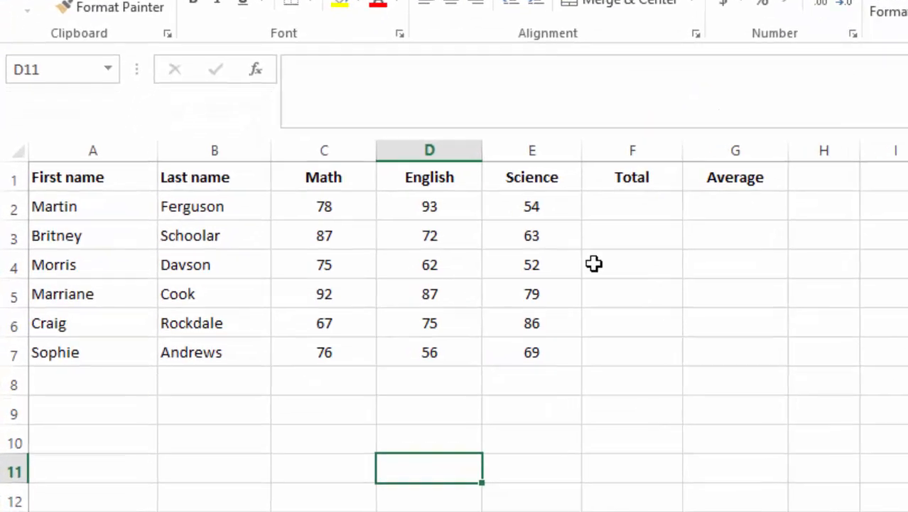
- Examine the Math, English and Science columns and the Total and Average columns of the results table
left_click(744, 290)
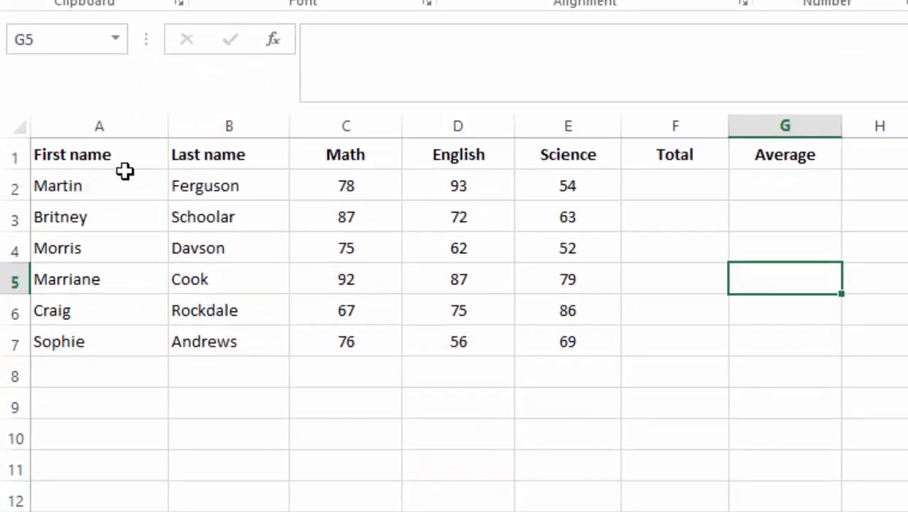
left_click_drag(347, 125, 538, 128)
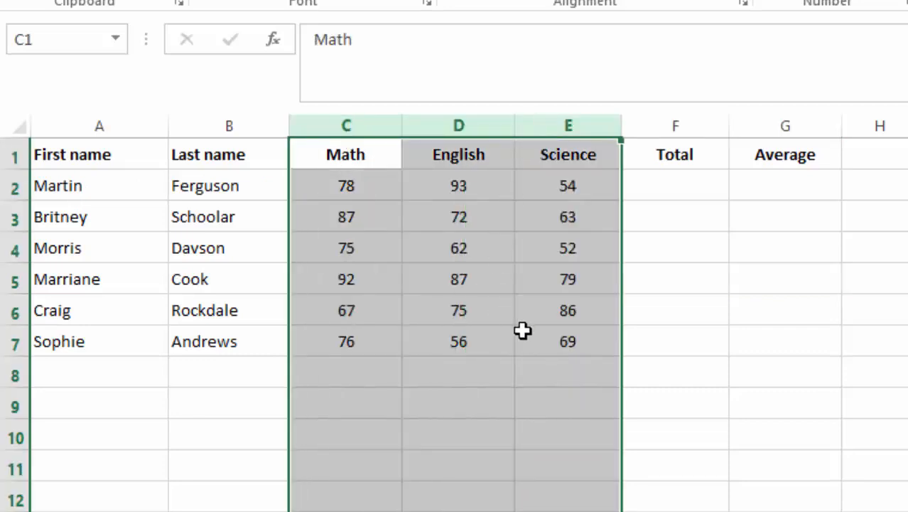
left_click(686, 224)
left_click(835, 353)
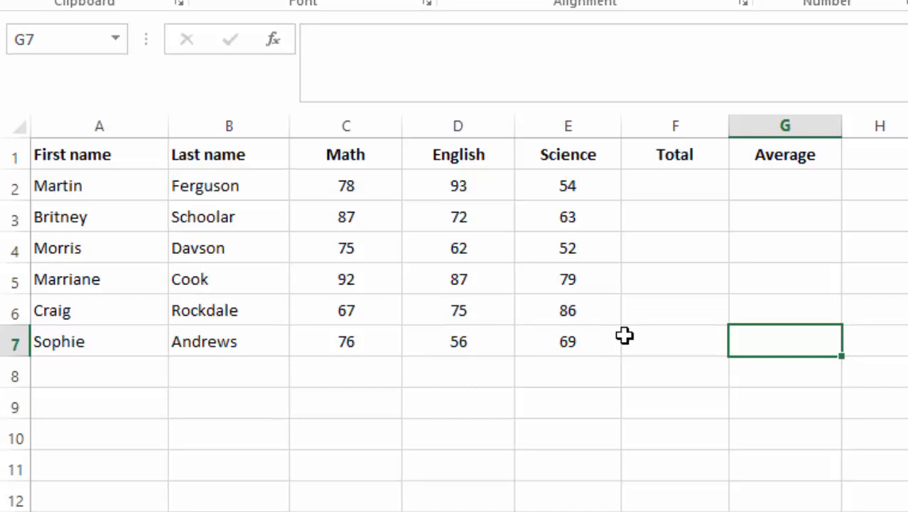
left_click(673, 126)
left_click(796, 122)
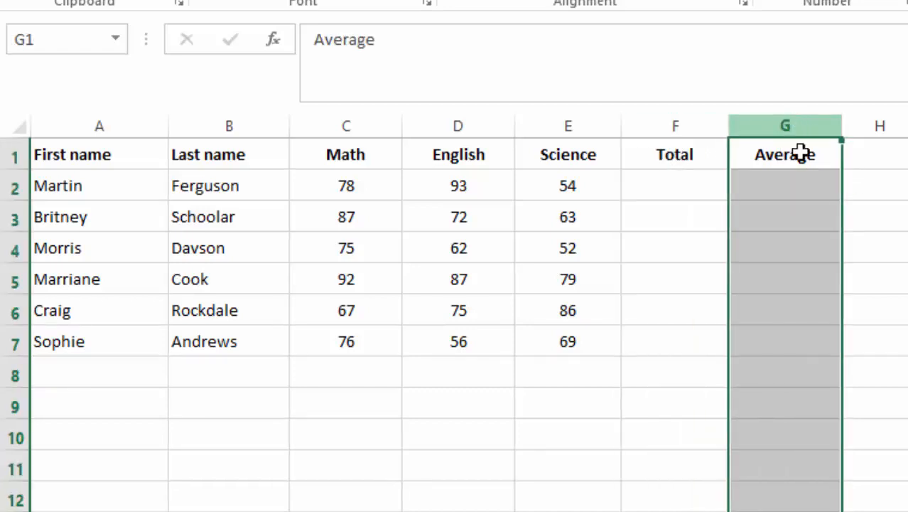
left_click(907, 279)
- Enter a SUM formula in cell F2 that totals the first student's marks in C2:E2
left_click(673, 184)
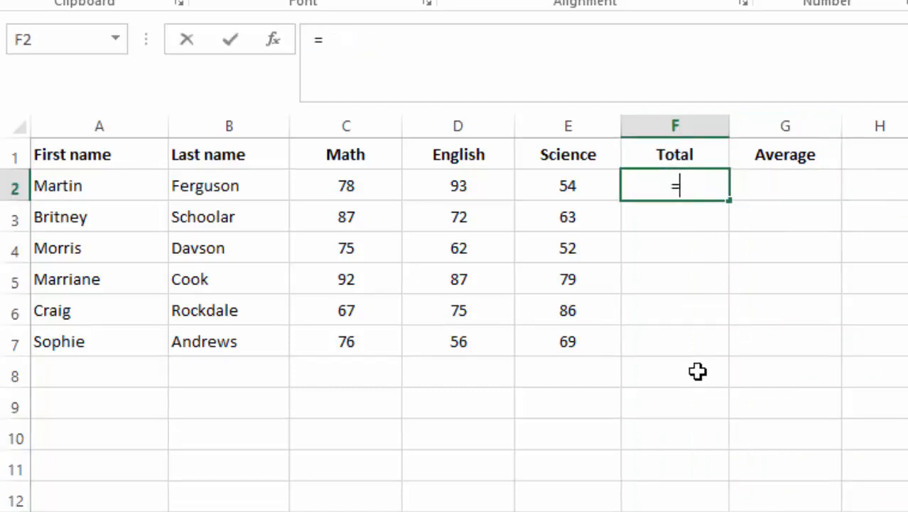
type("=sum")
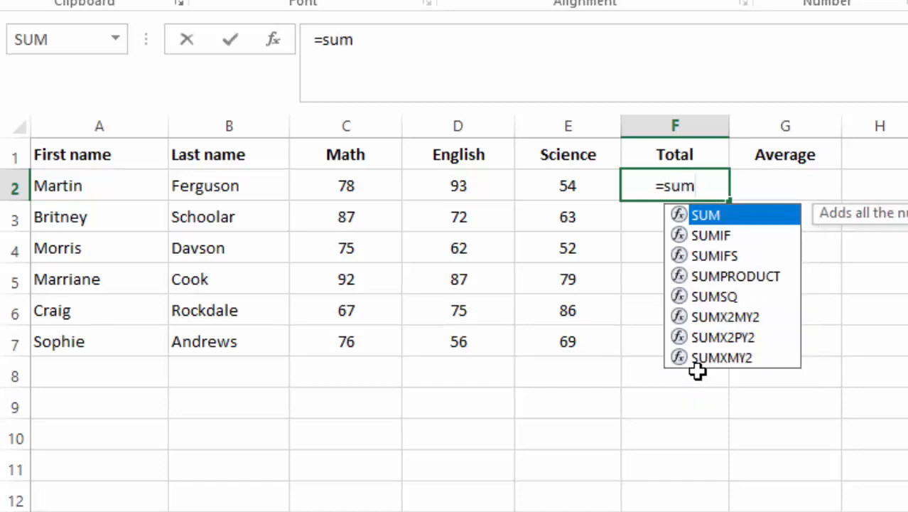
double_click(734, 216)
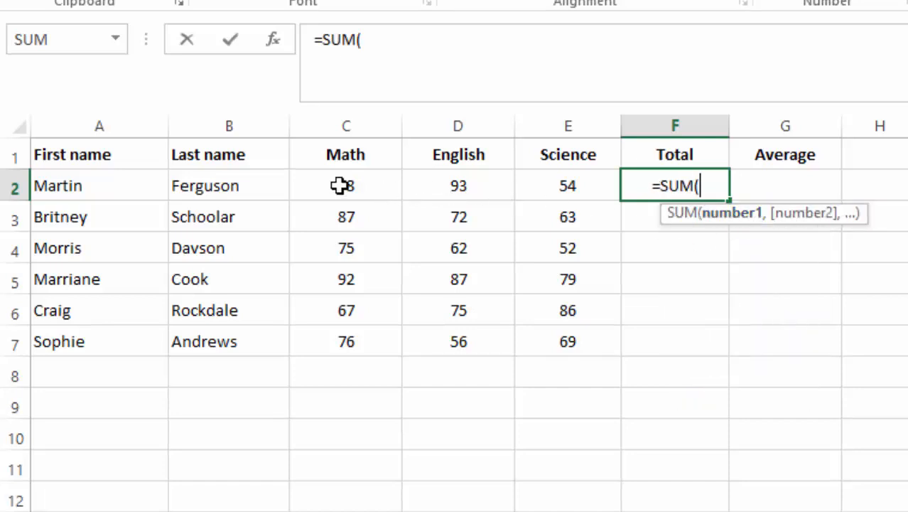
left_click_drag(345, 183, 561, 185)
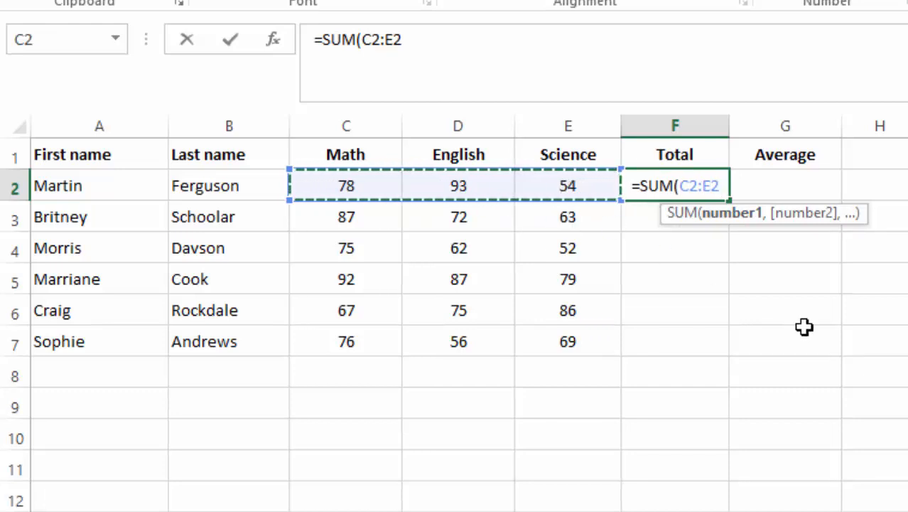
key("Return")
- Fill the total formula from F2 down through F7 and check the formula in F2
left_click(689, 189)
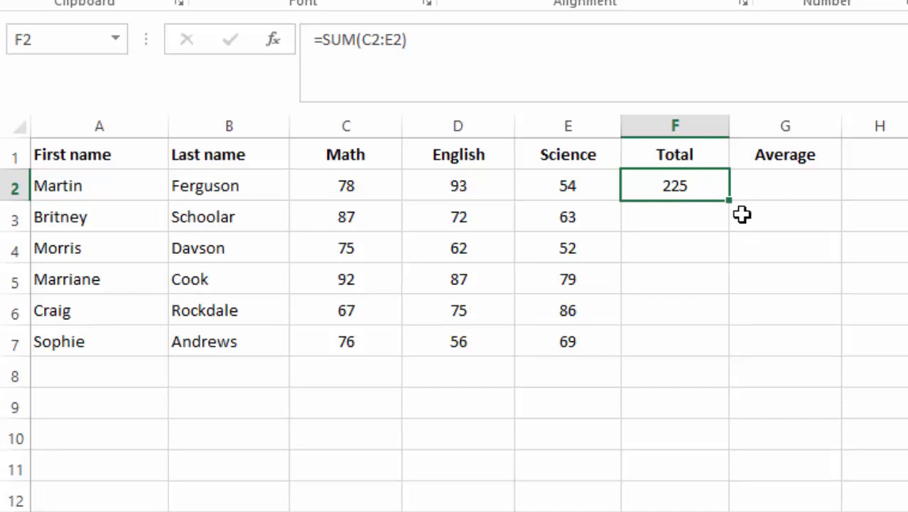
left_click_drag(731, 202, 726, 355)
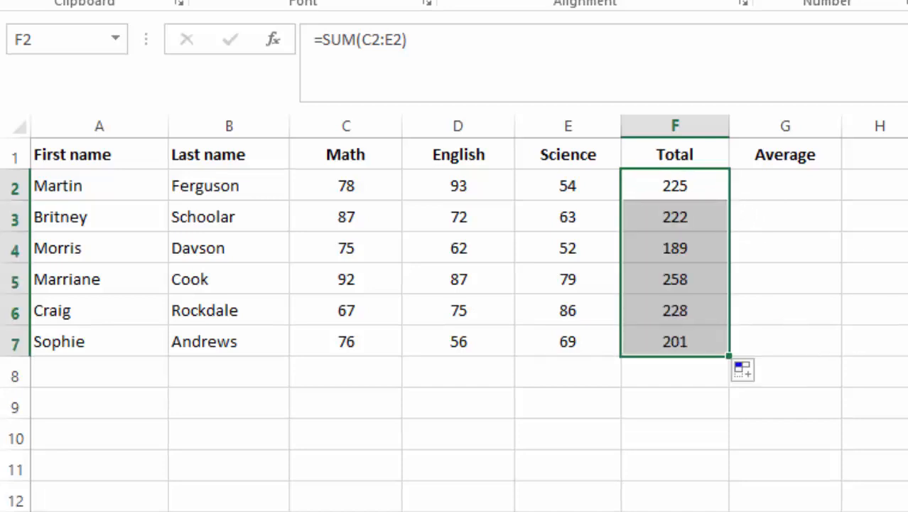
left_click(907, 280)
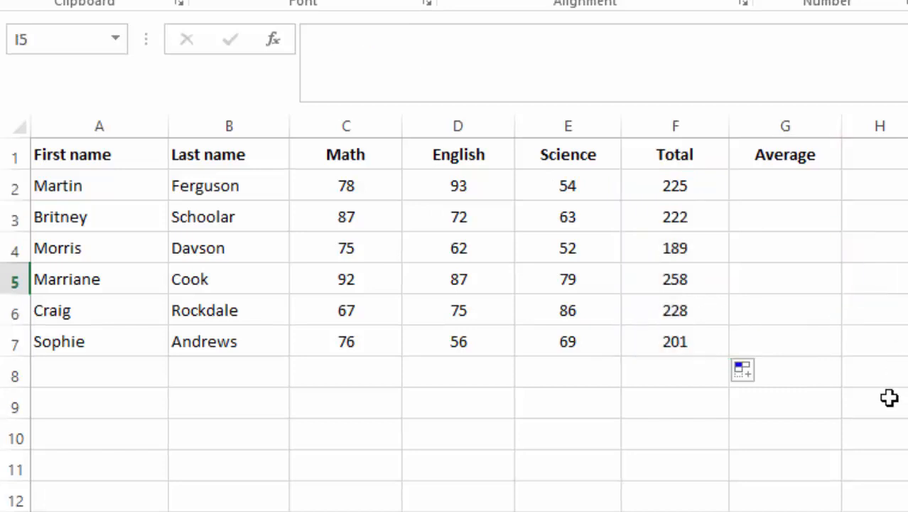
left_click(8, 341)
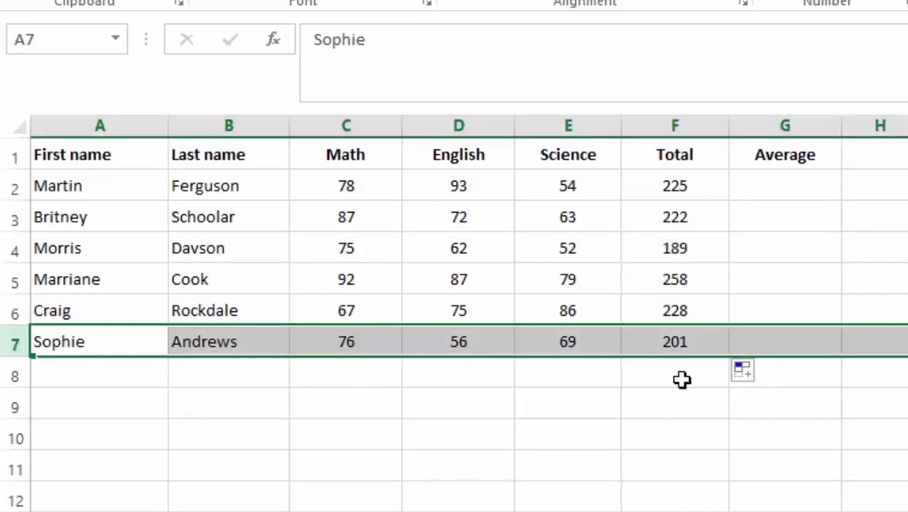
left_click(907, 248)
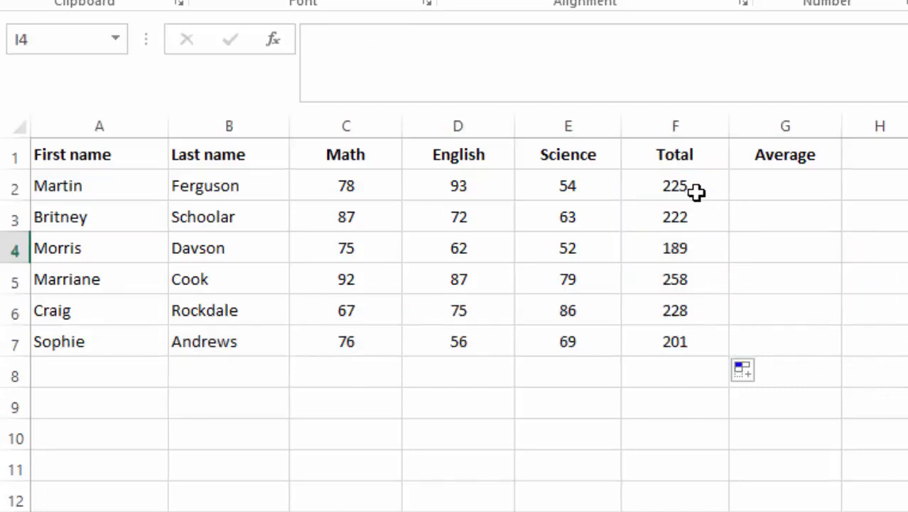
left_click(672, 185)
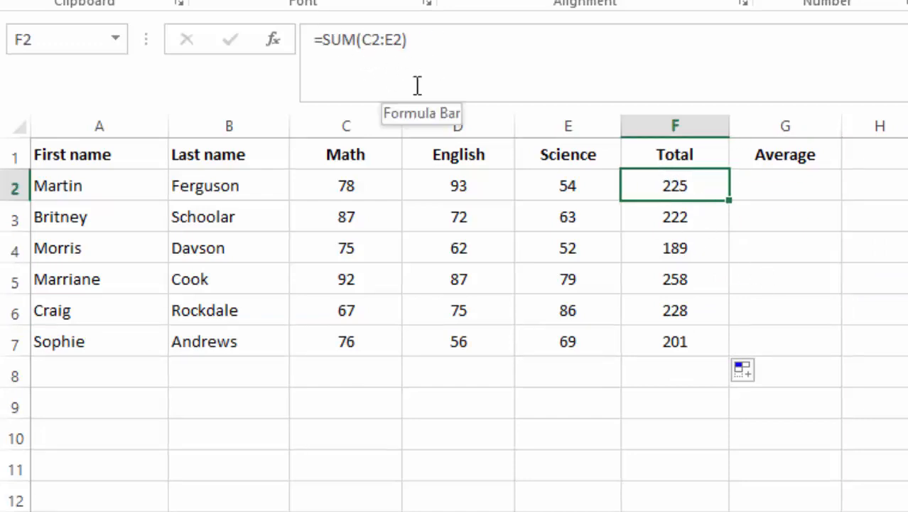
- Enter an AVERAGE formula in cell G2 over the first student's marks in C2:E2
left_click(785, 189)
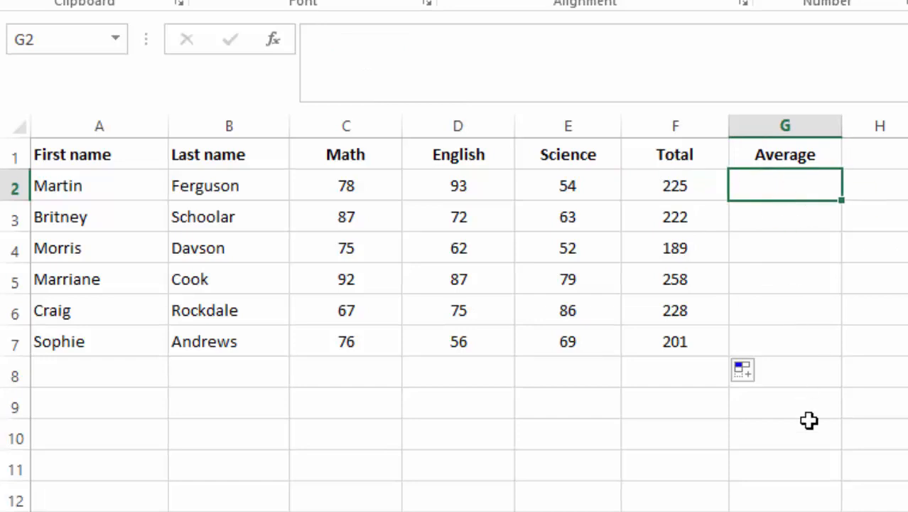
type("=aver")
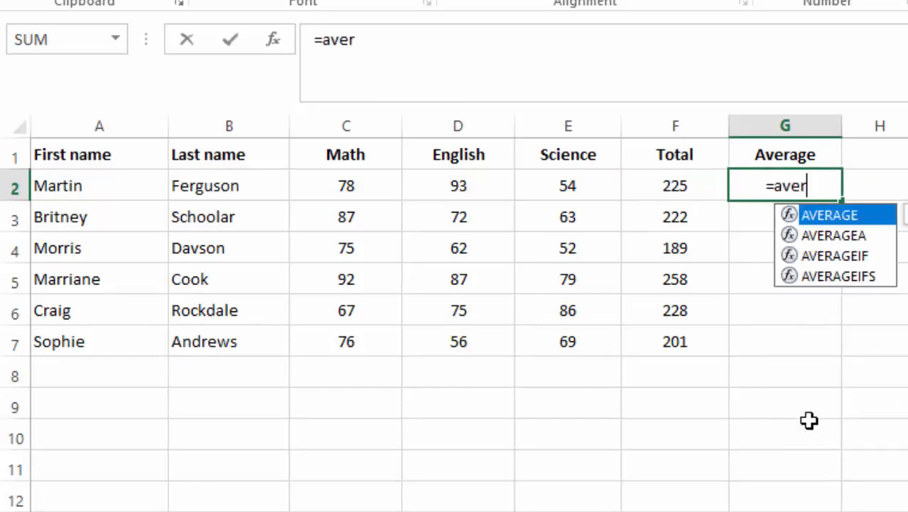
type("a")
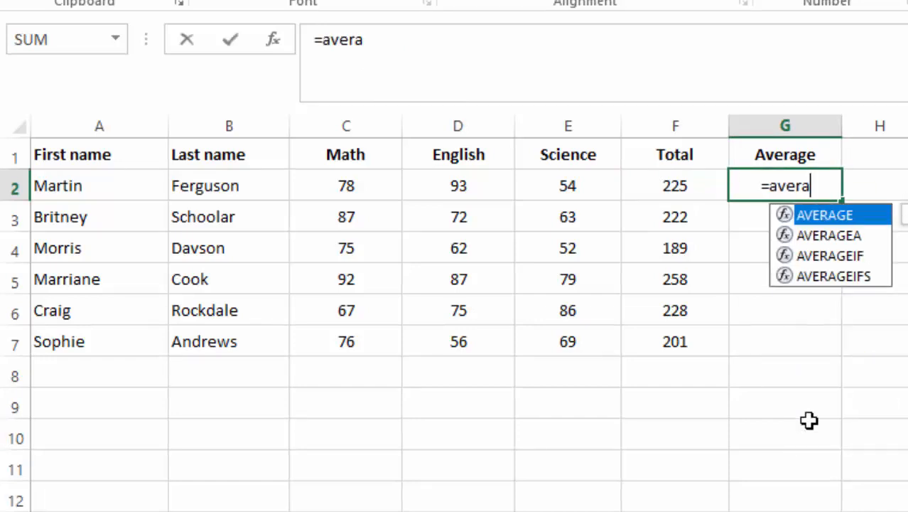
double_click(839, 220)
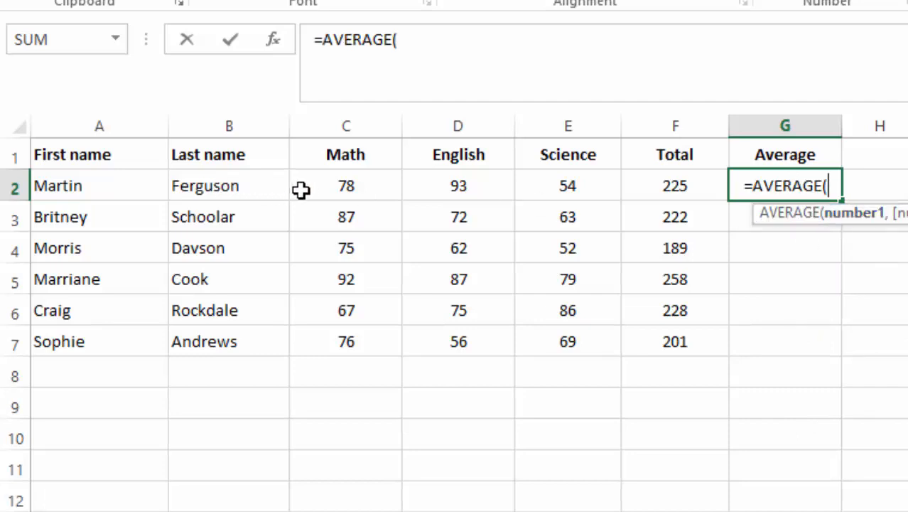
left_click_drag(340, 185, 577, 185)
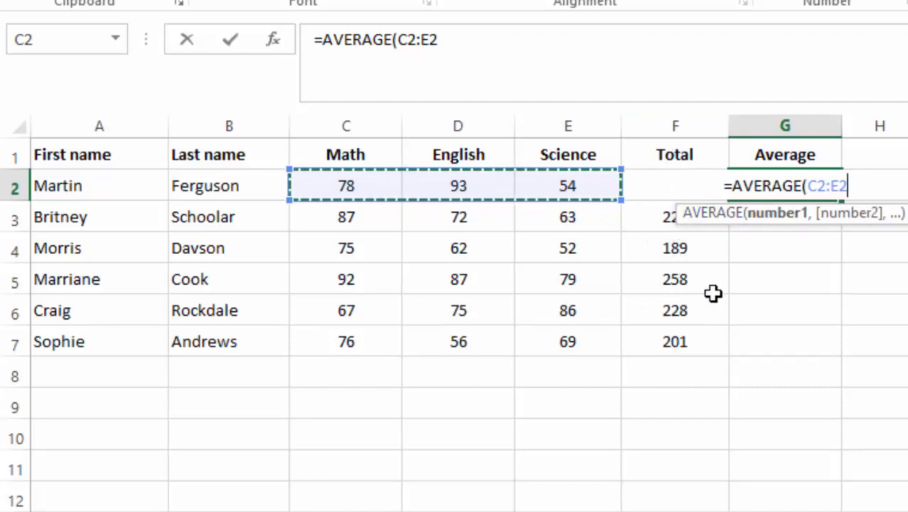
key("Return")
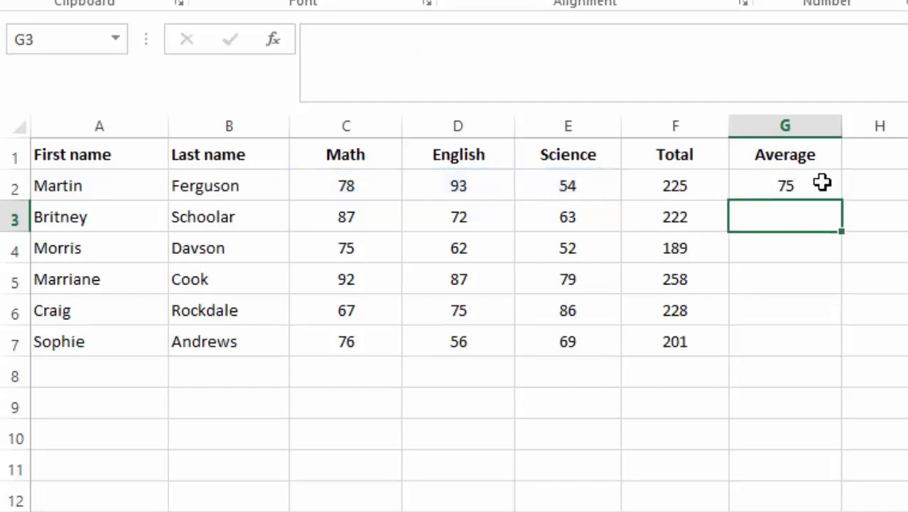
- Fill the average formula from G2 down through G7
left_click(783, 186)
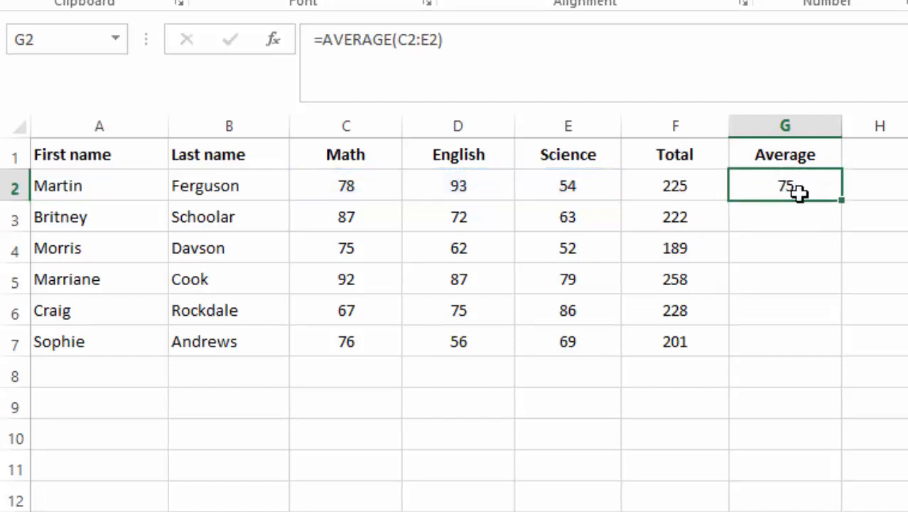
left_click_drag(844, 199, 843, 354)
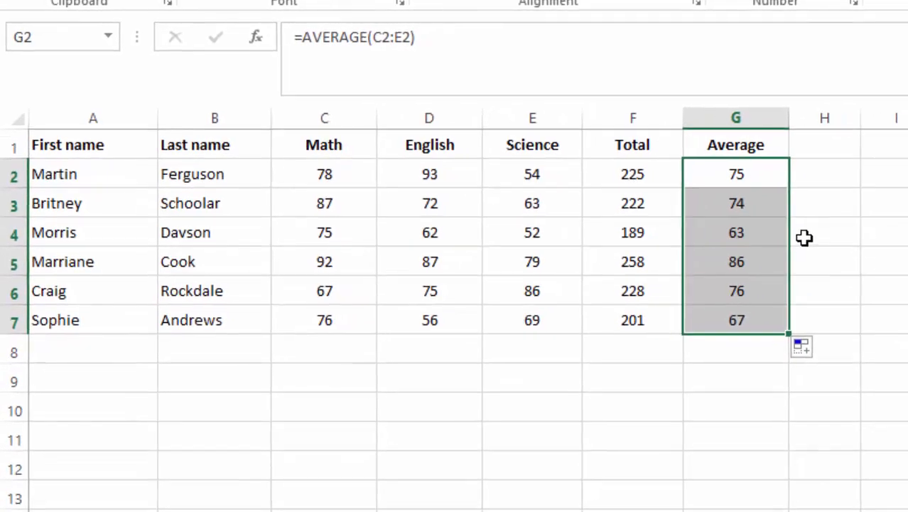
left_click(907, 210)
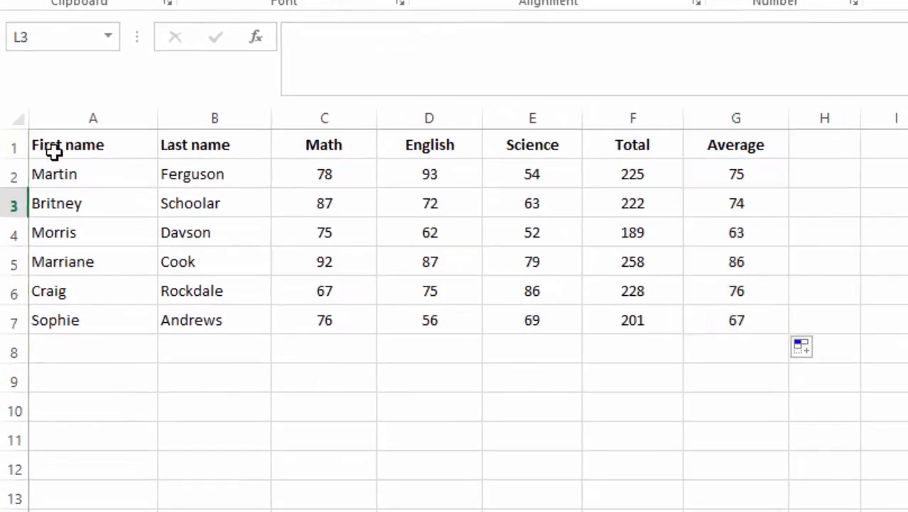
- Apply All Borders to the whole results table in A1:G7
left_click_drag(56, 147, 726, 326)
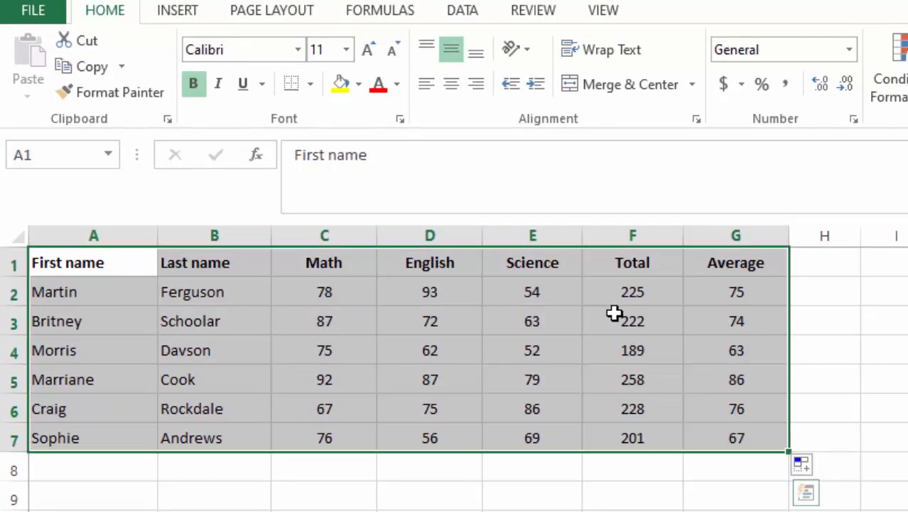
left_click(312, 92)
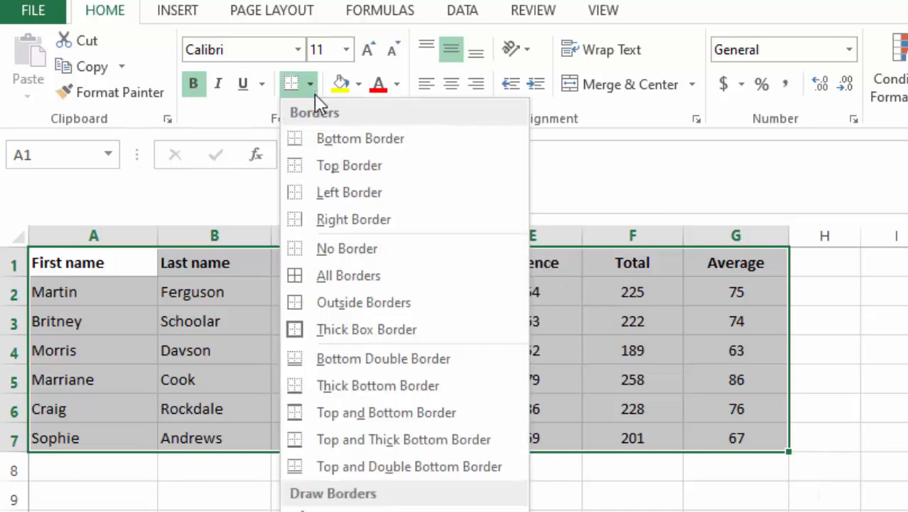
left_click(344, 275)
left_click(907, 409)
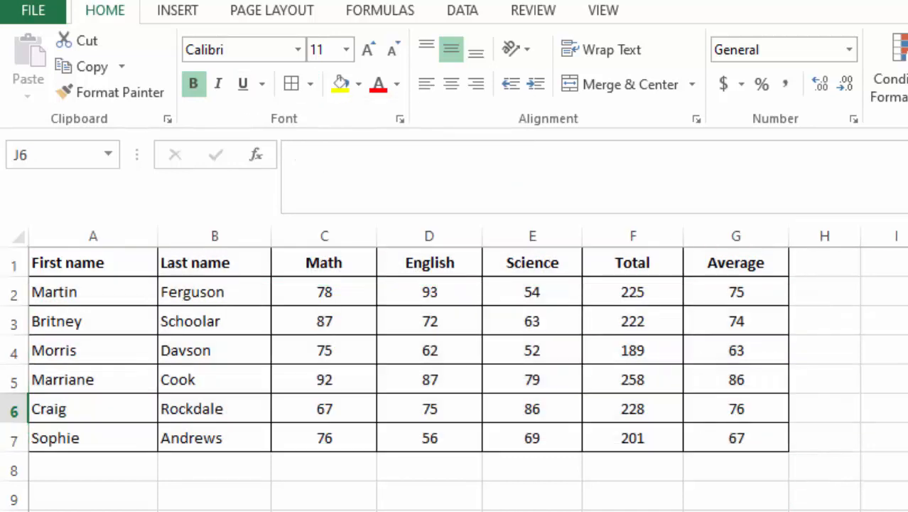
- Widen column H slightly and enter the heading "Position" in cell H1
left_click_drag(861, 230, 892, 229)
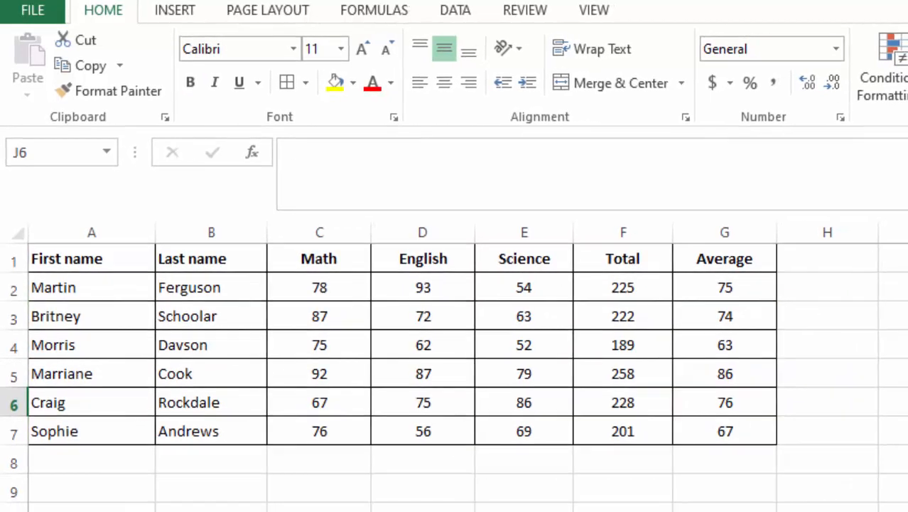
left_click(808, 257)
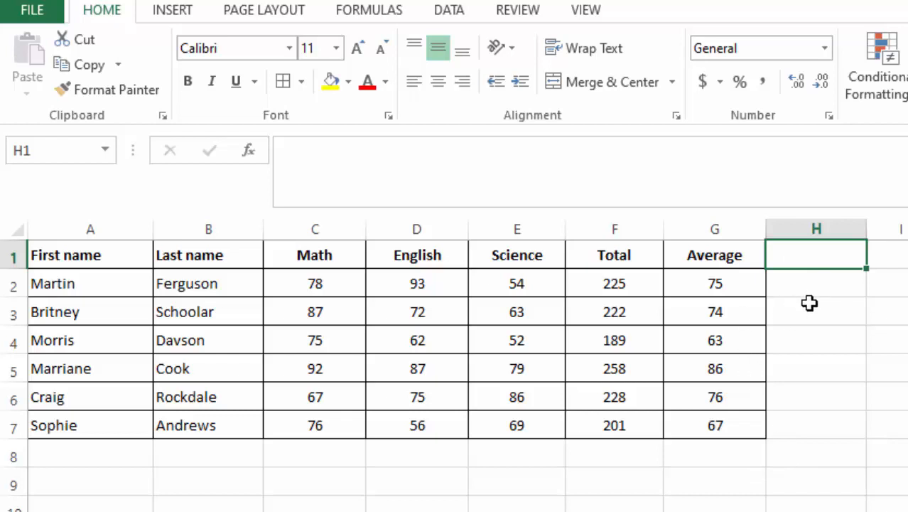
type("Position")
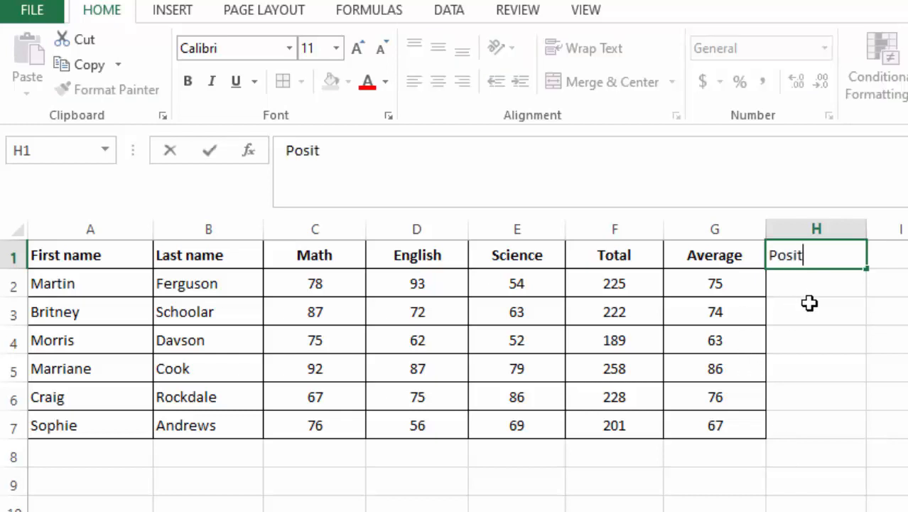
left_click(893, 443)
left_click(809, 257)
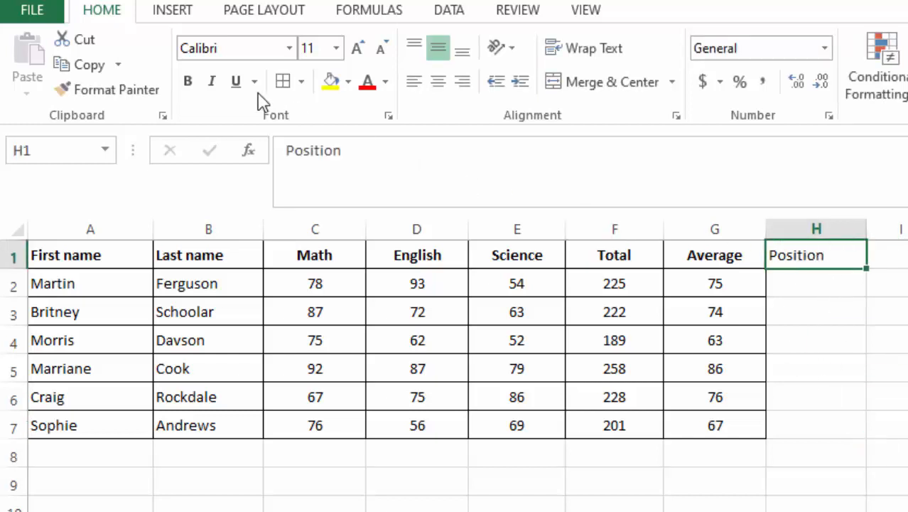
- Make the Position heading in H1 bold and centre the cells H1:H7 horizontally
left_click(189, 82)
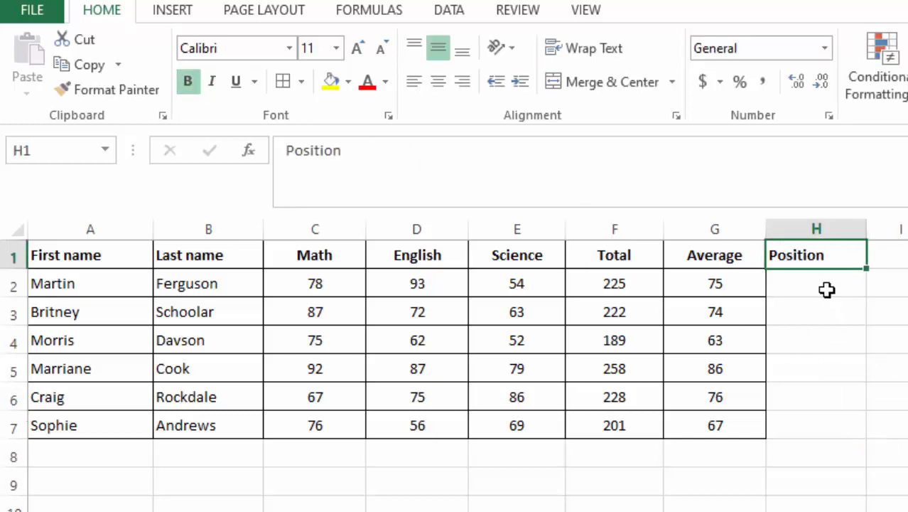
left_click_drag(805, 252, 804, 422)
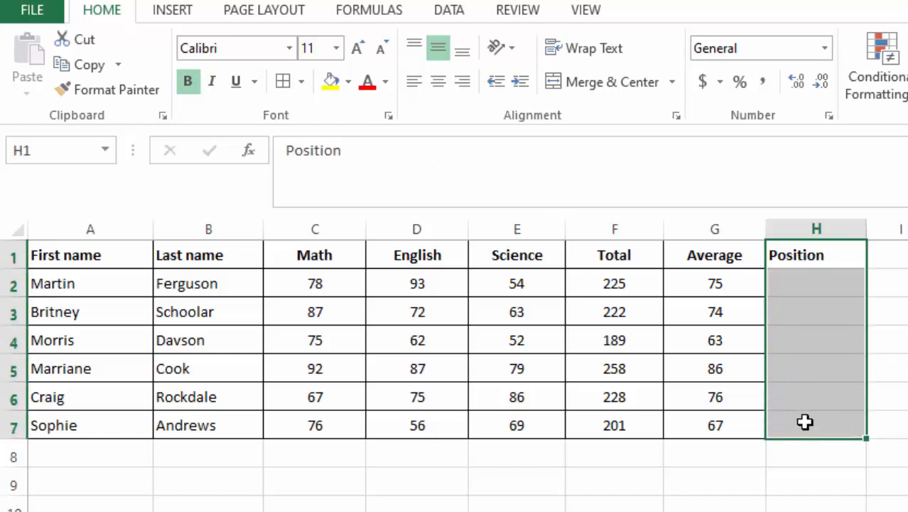
left_click(439, 91)
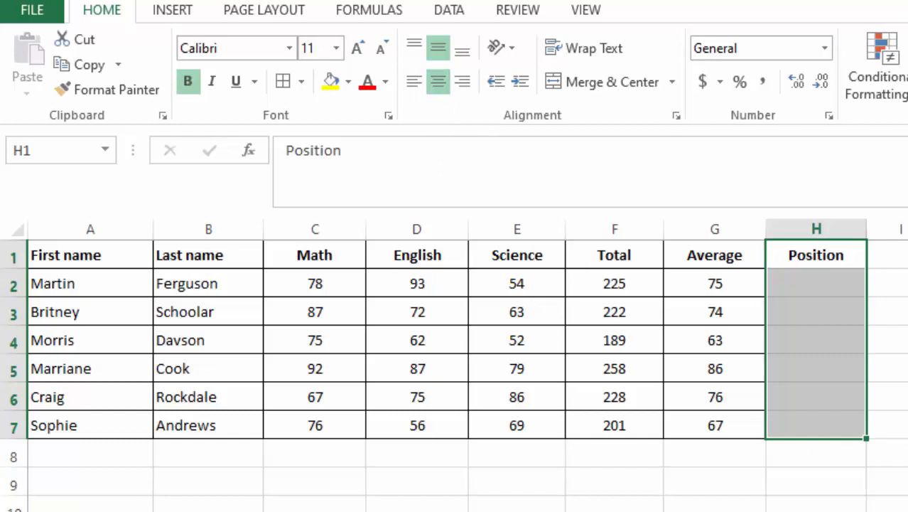
left_click(907, 452)
- Apply All Borders to the Position column cells H1:H7
left_click_drag(791, 248, 791, 430)
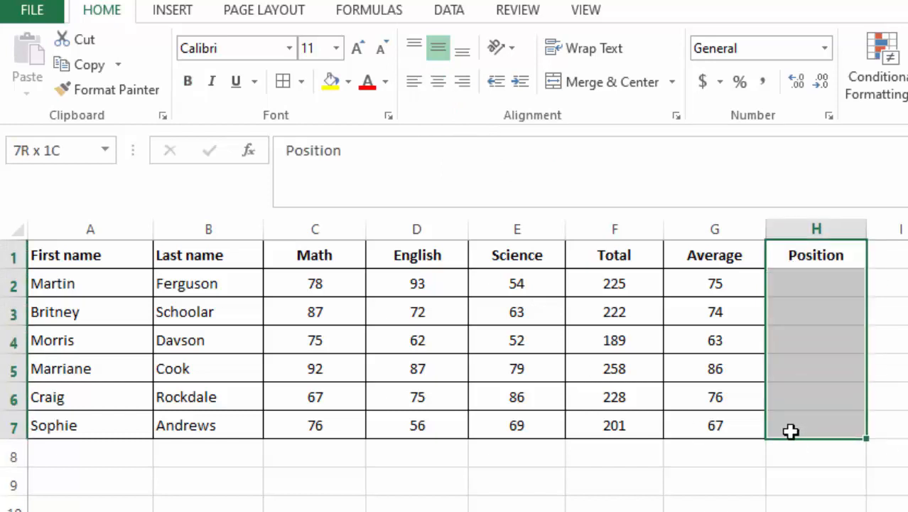
left_click(302, 81)
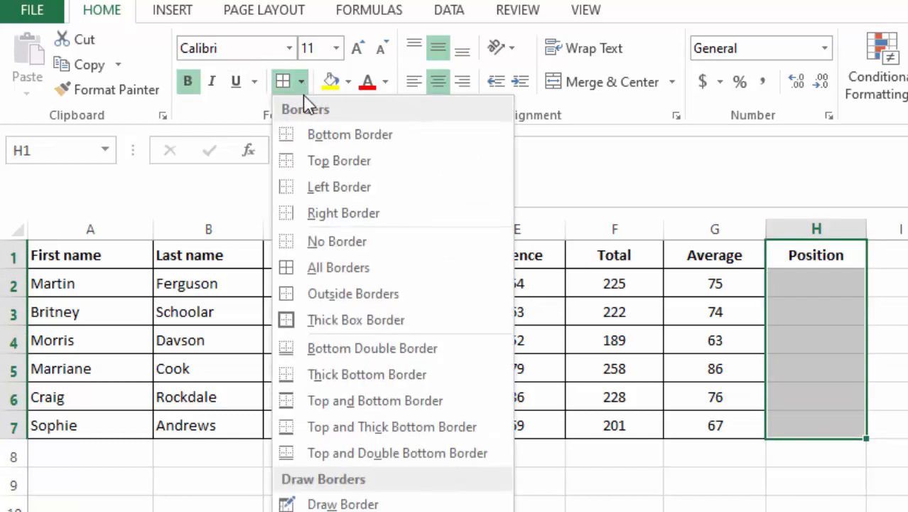
left_click(317, 265)
left_click(907, 509)
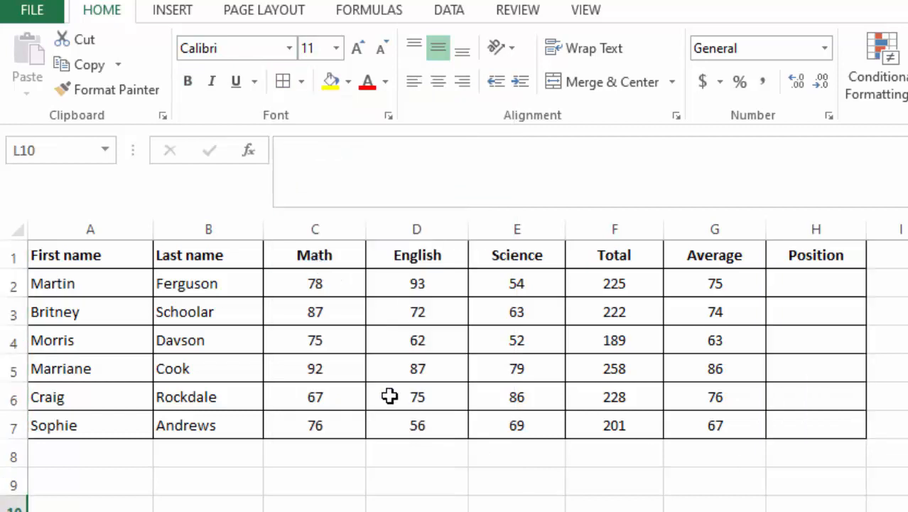
- Fill the heading row A1:H1 of the results table with yellow
left_click_drag(35, 257, 830, 262)
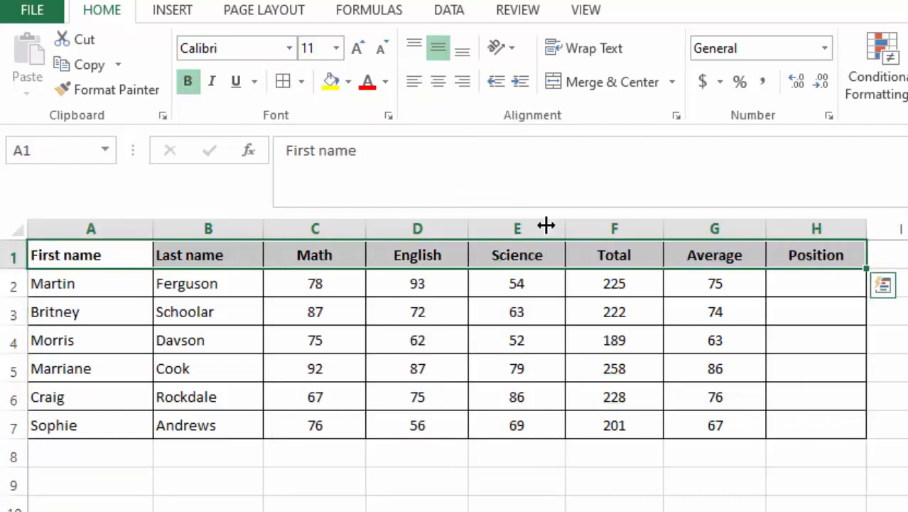
left_click(331, 81)
left_click(884, 284)
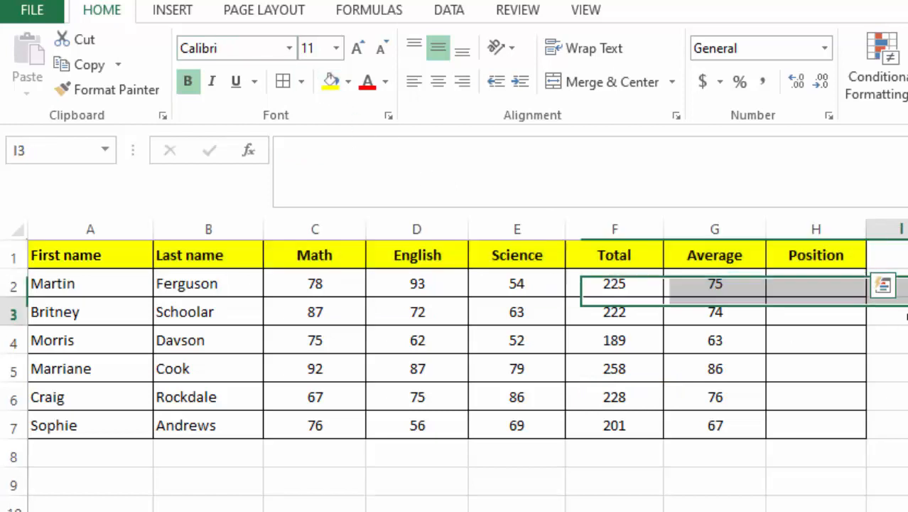
left_click(547, 495)
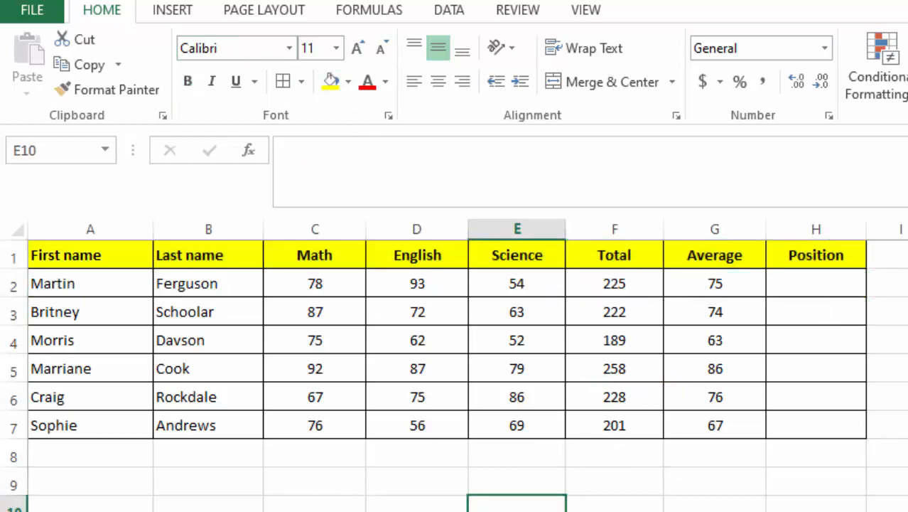
left_click(289, 491)
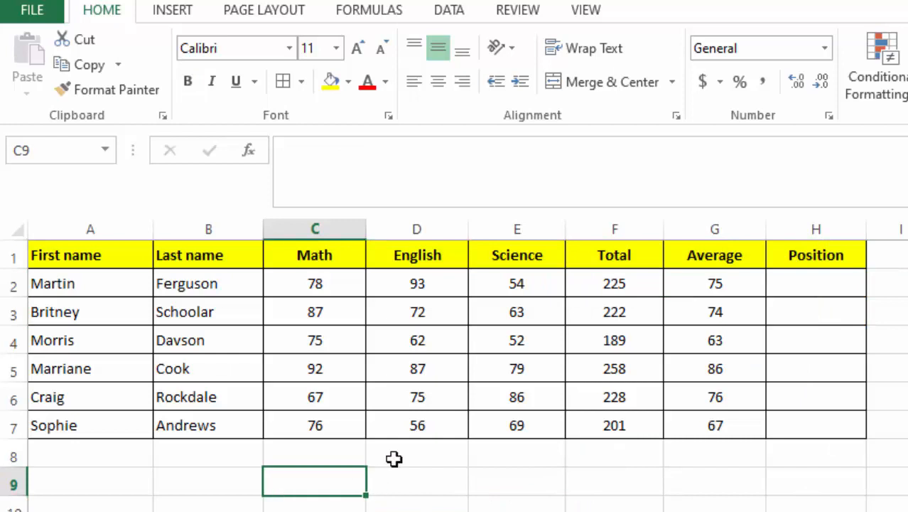
left_click(466, 506)
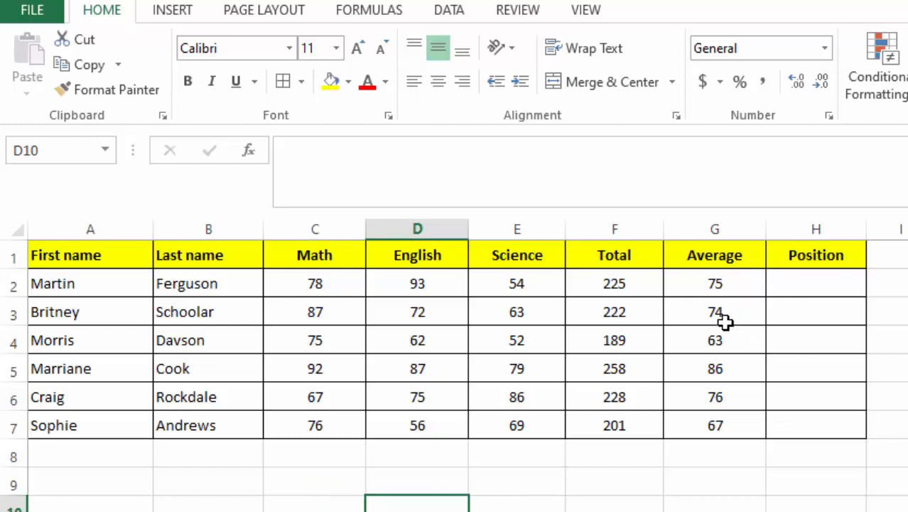
left_click_drag(717, 279, 725, 428)
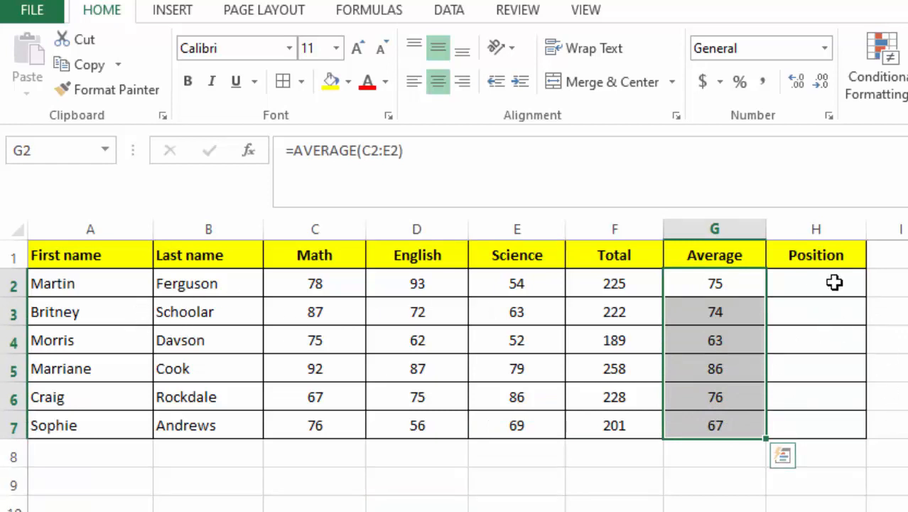
left_click(714, 284)
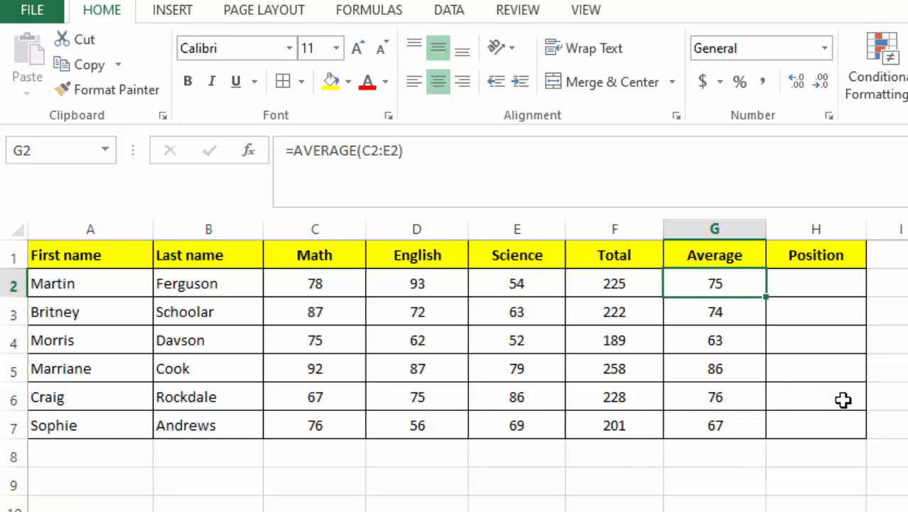
left_click(708, 424)
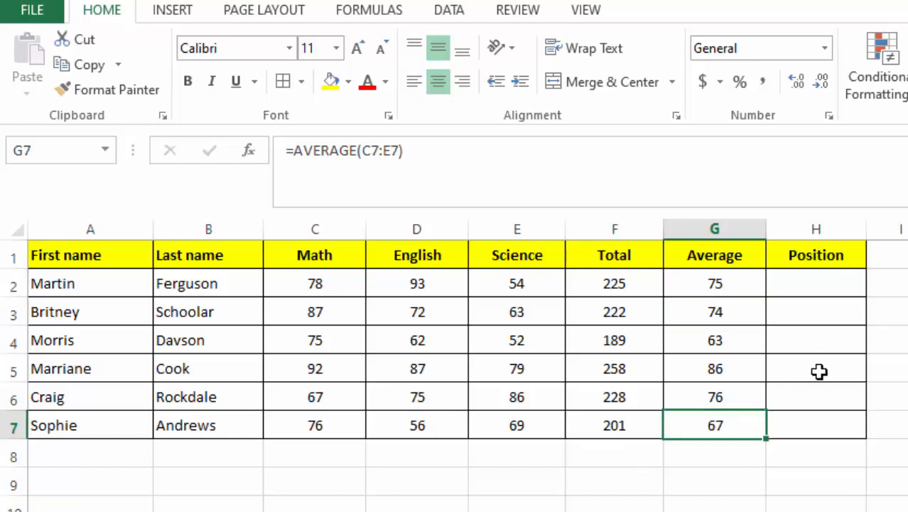
left_click(405, 482)
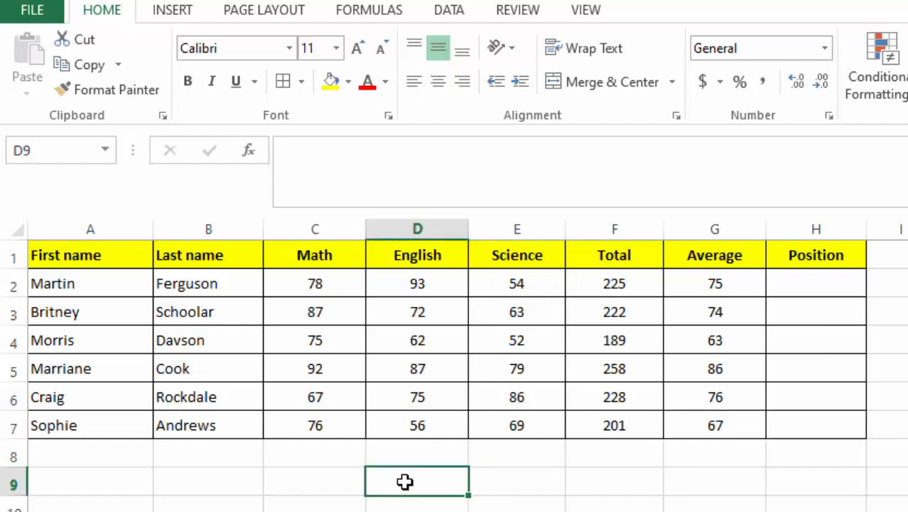
type("SORTING")
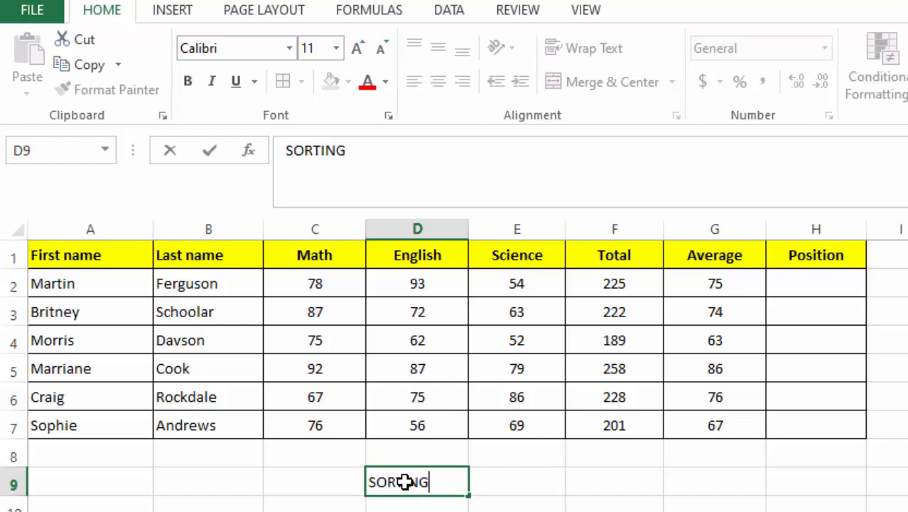
left_click(789, 491)
left_click(403, 482)
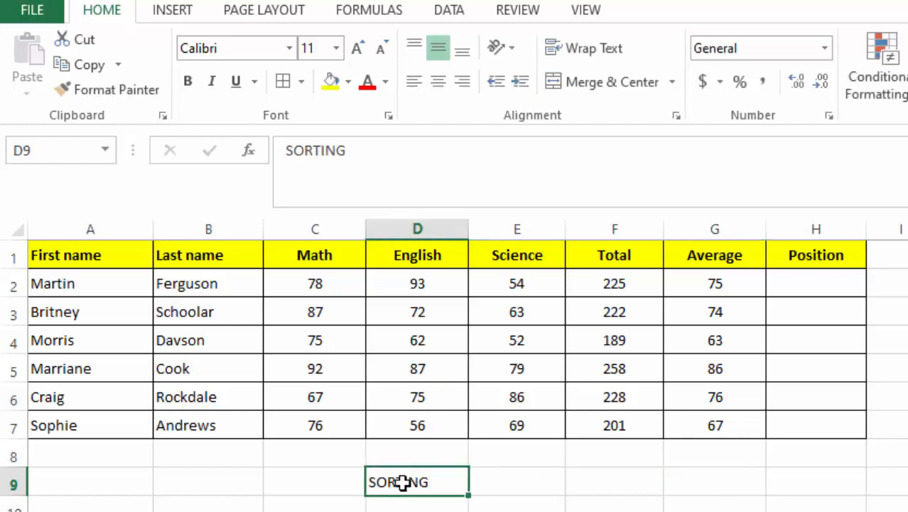
key("Delete")
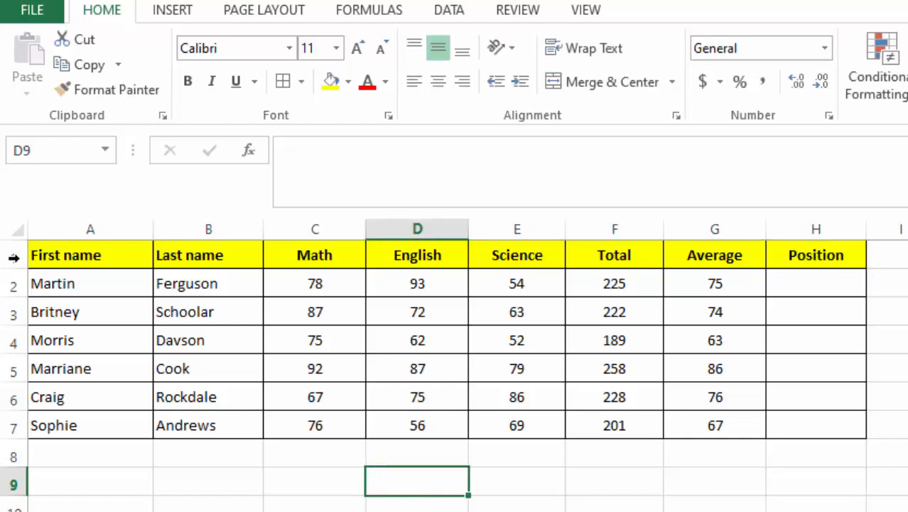
- Sort the results table A1:H7 with a custom sort on the values of the Average column, ordered Largest to Smallest
left_click(49, 253)
left_click_drag(50, 253, 815, 441)
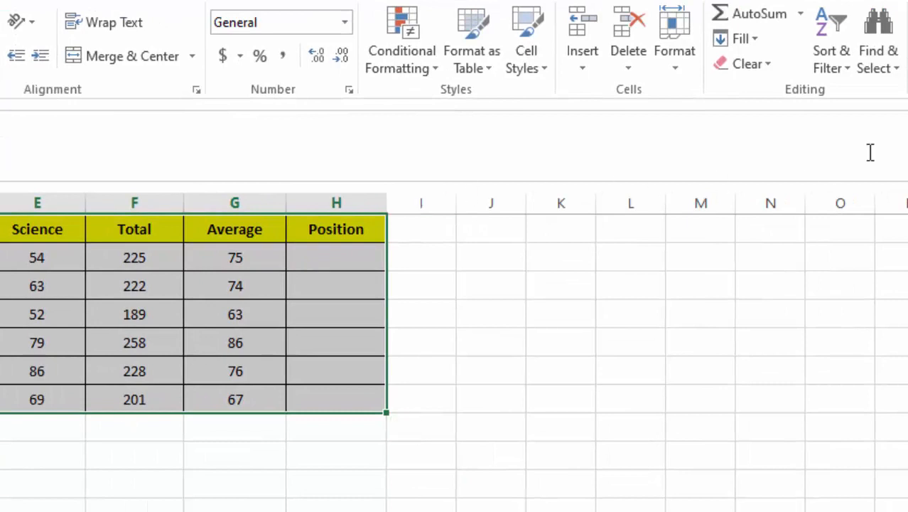
left_click(850, 71)
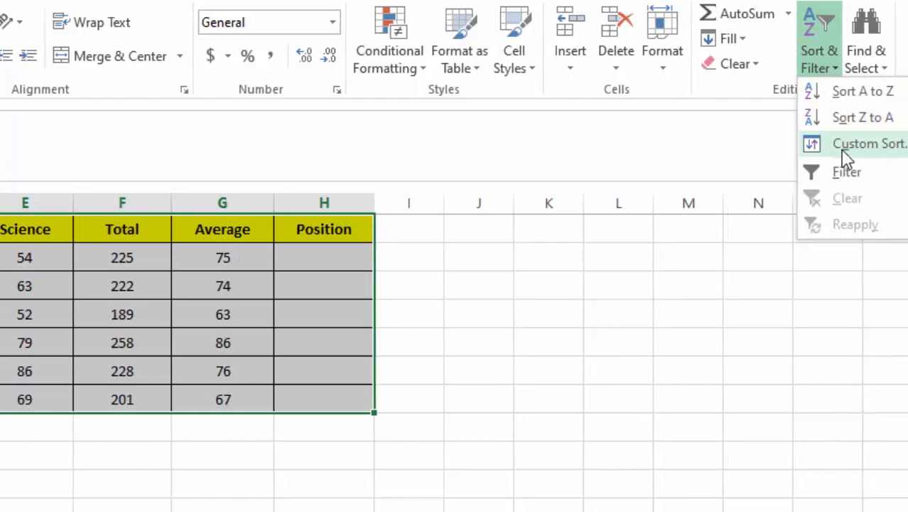
left_click(851, 144)
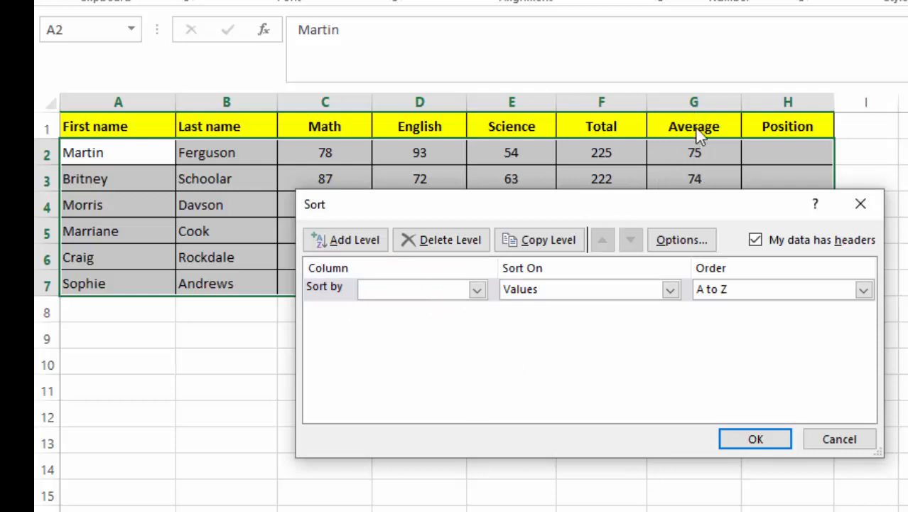
left_click(477, 292)
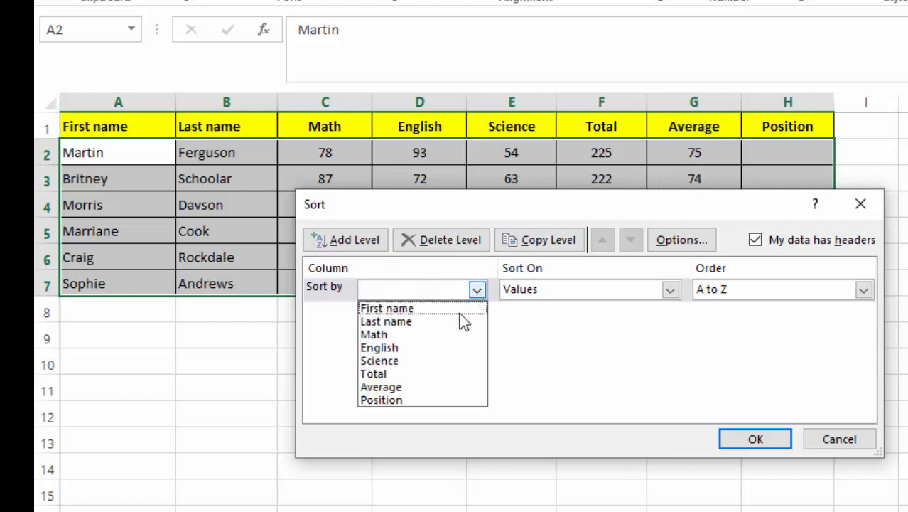
left_click(398, 388)
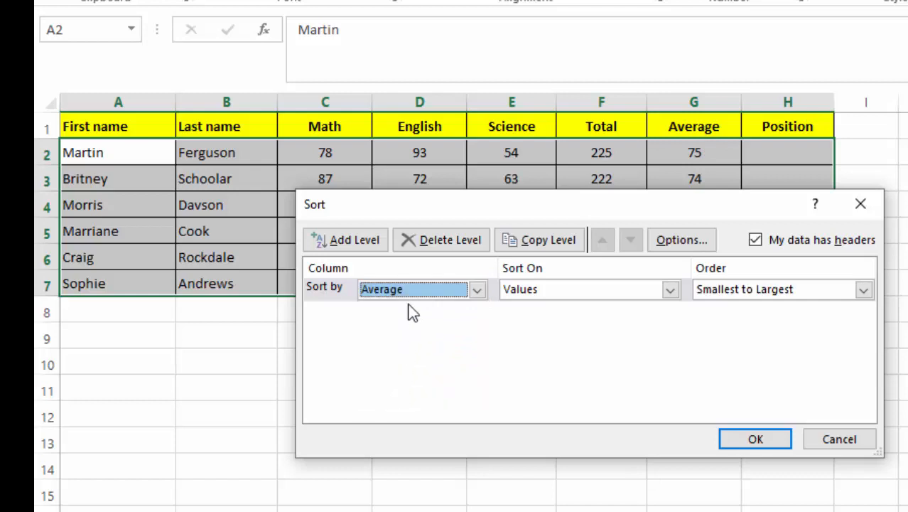
left_click(862, 290)
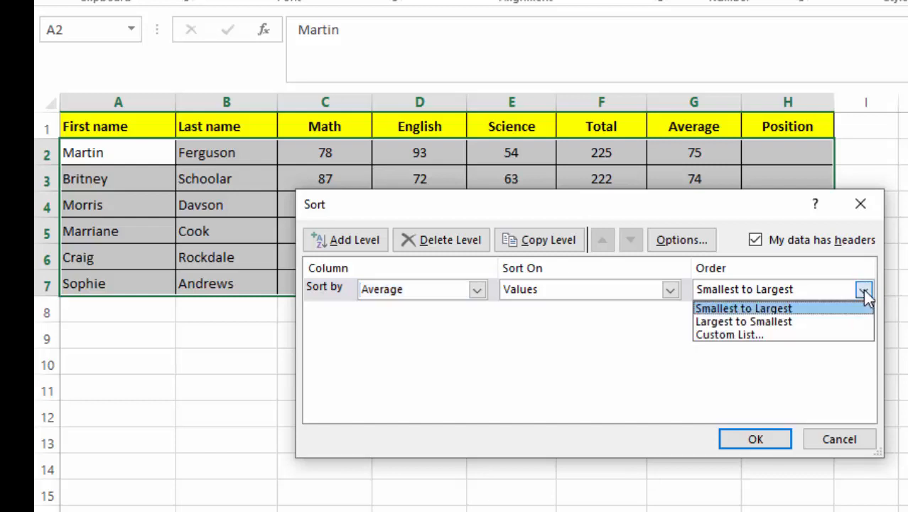
left_click(743, 323)
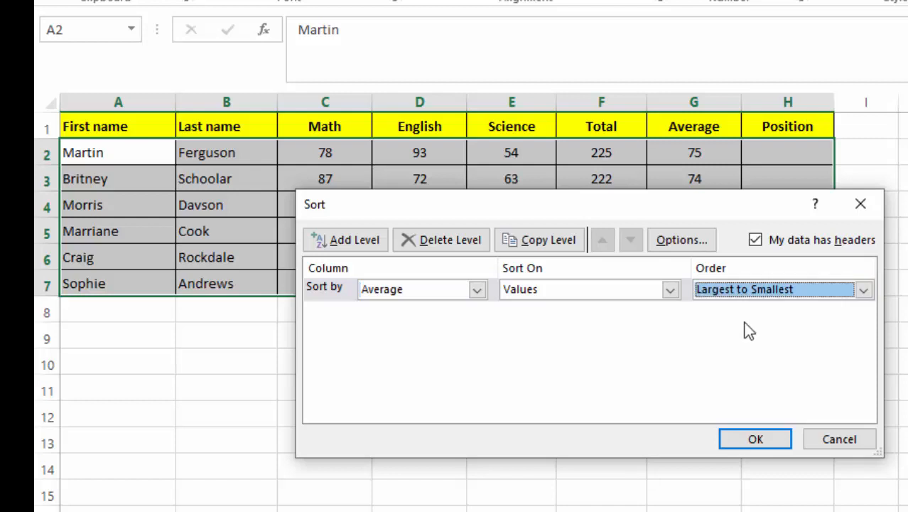
left_click(754, 440)
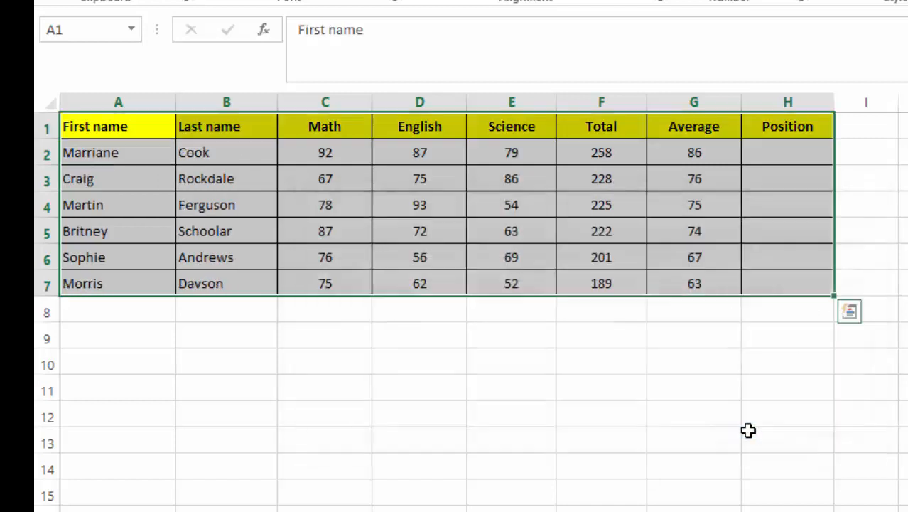
left_click(907, 205)
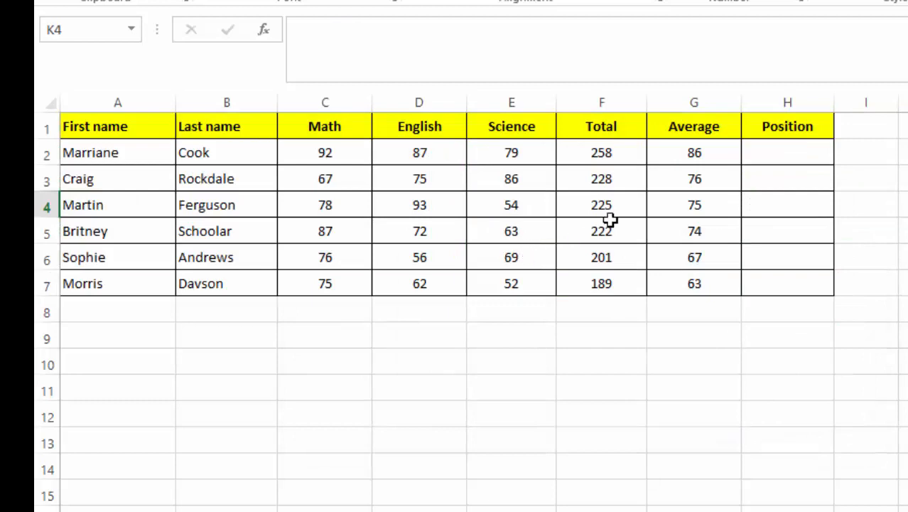
- Check the names and averages in the first and last student rows of the sorted table
left_click(696, 155)
left_click(121, 156)
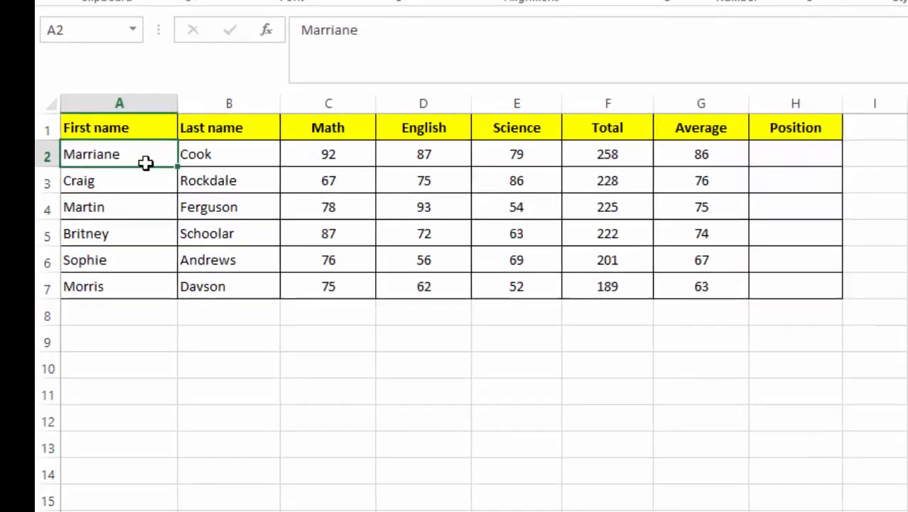
left_click(706, 157)
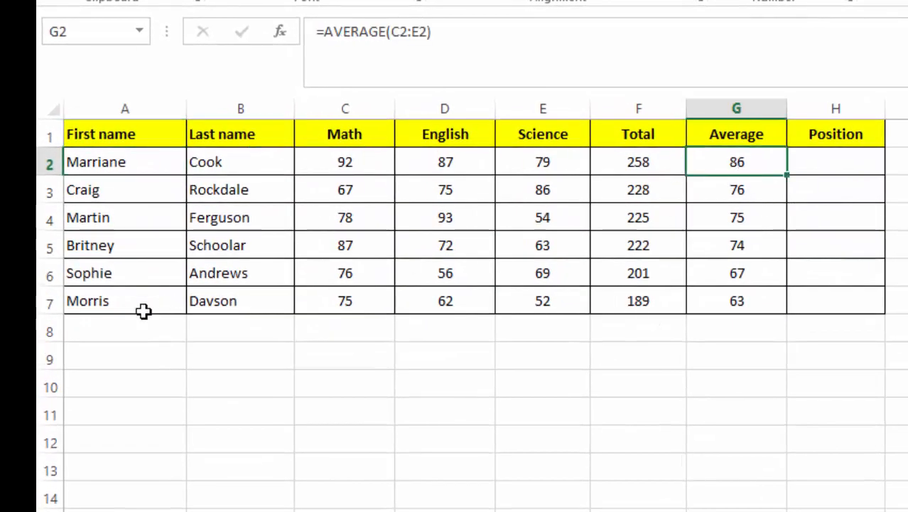
left_click(105, 303)
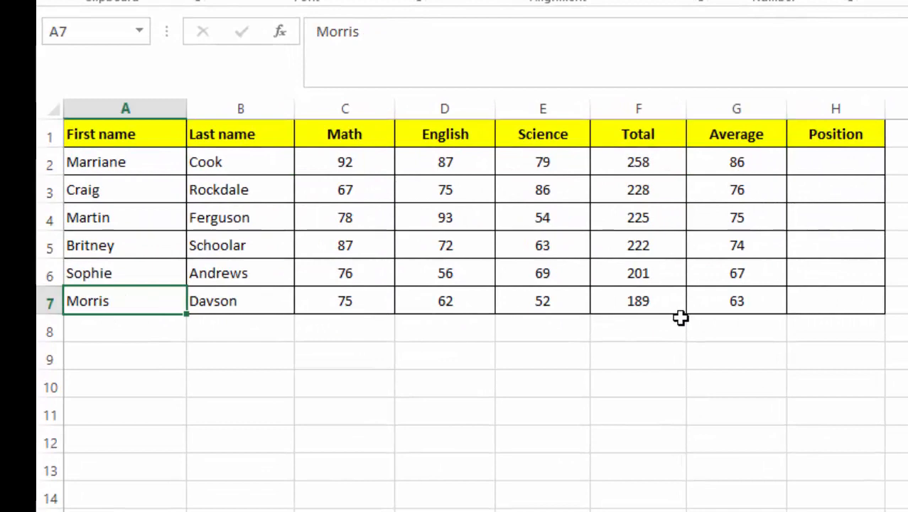
left_click(736, 304)
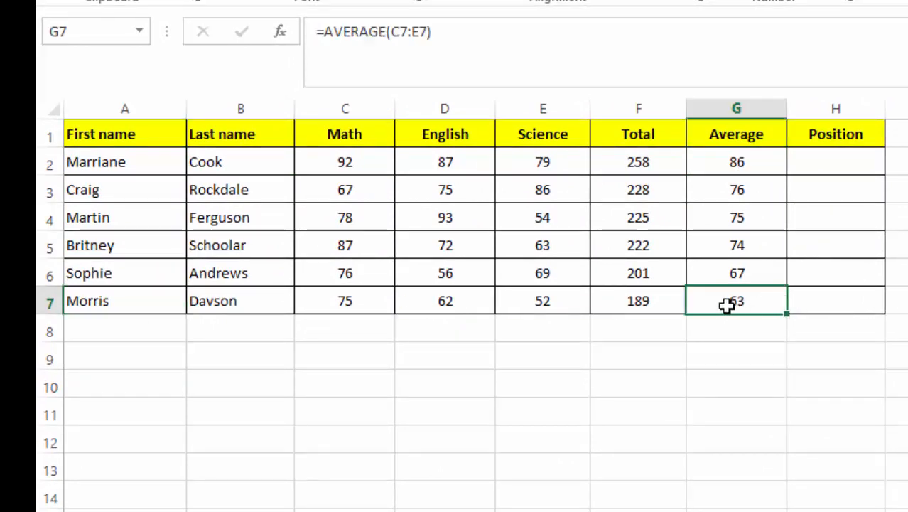
left_click(907, 245)
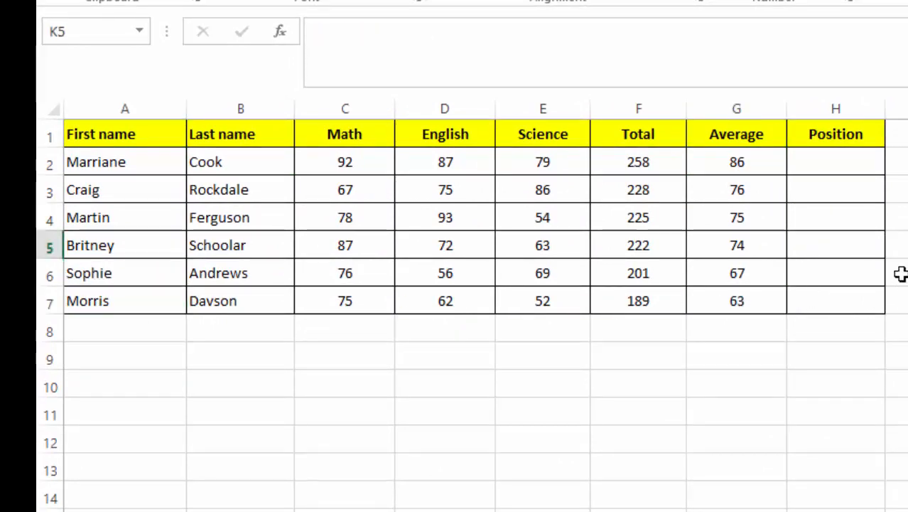
- Enter position 1 in cell H2 and position 2 in cell H3 for the first two students
left_click(824, 166)
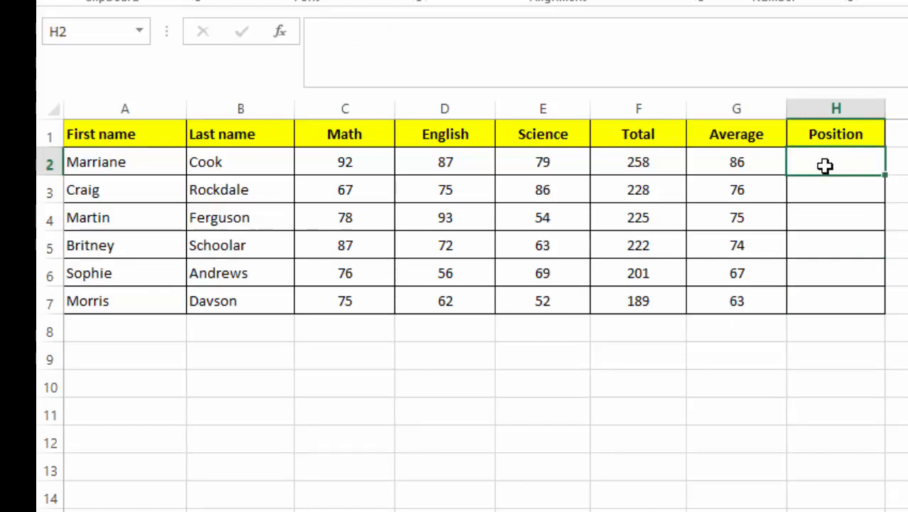
type("1")
key("Return")
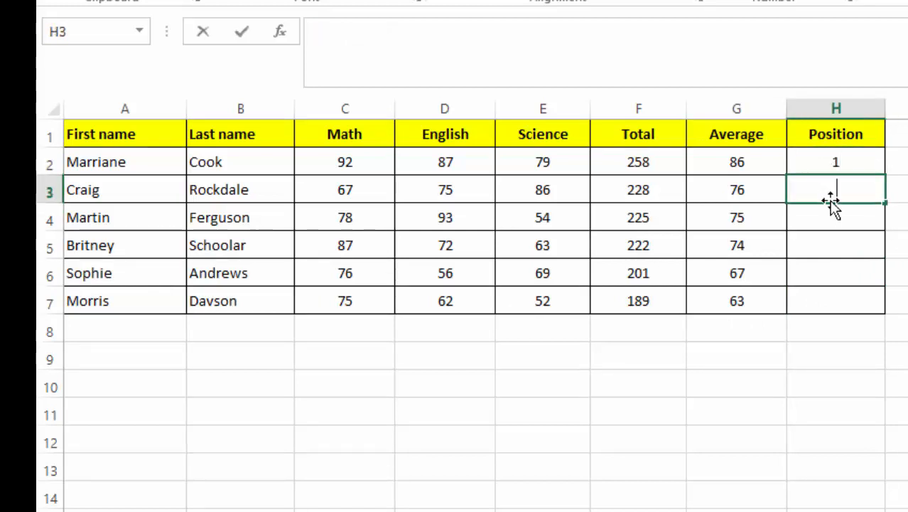
type("2")
key("Return")
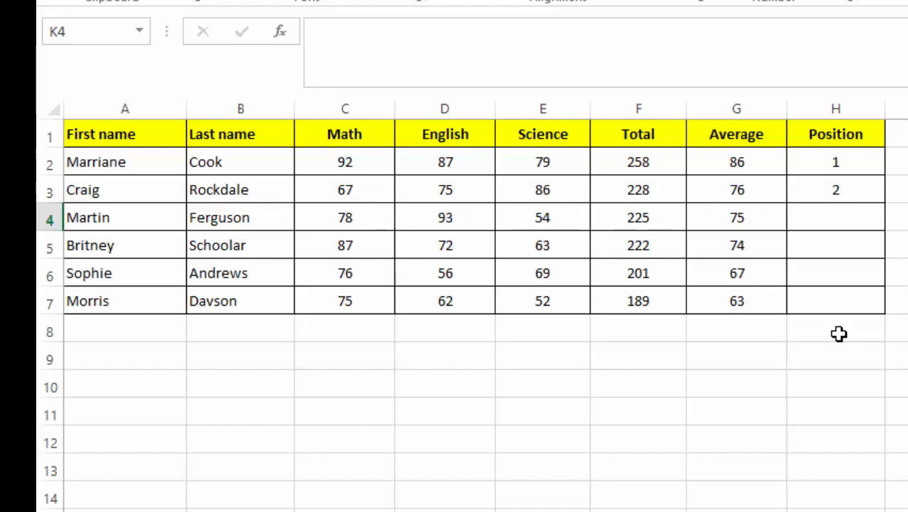
- Extend the position series from cells H2:H3 down to H7 for the remaining students
left_click(832, 163)
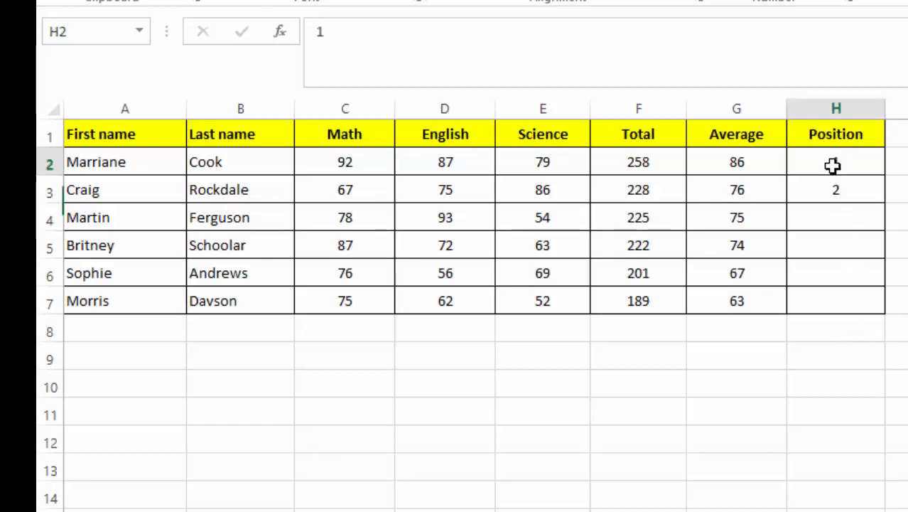
left_click(833, 192)
left_click(833, 235)
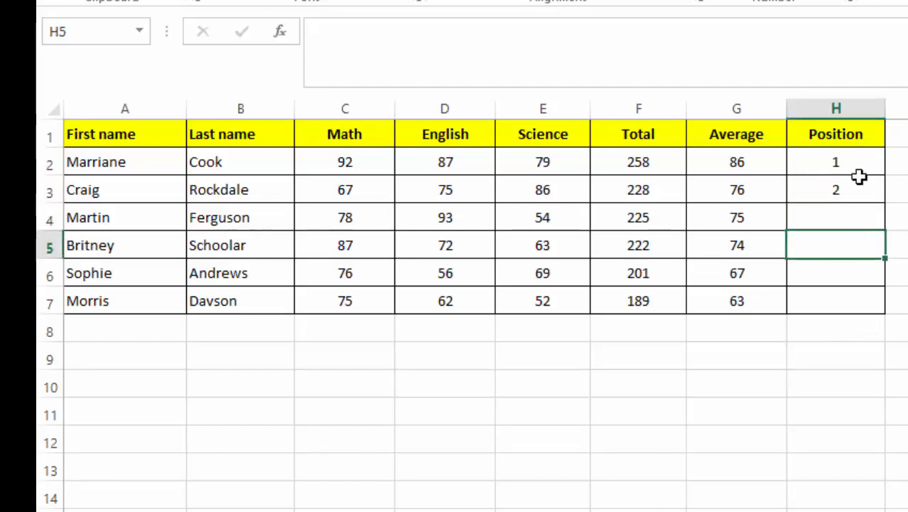
left_click_drag(824, 163, 827, 192)
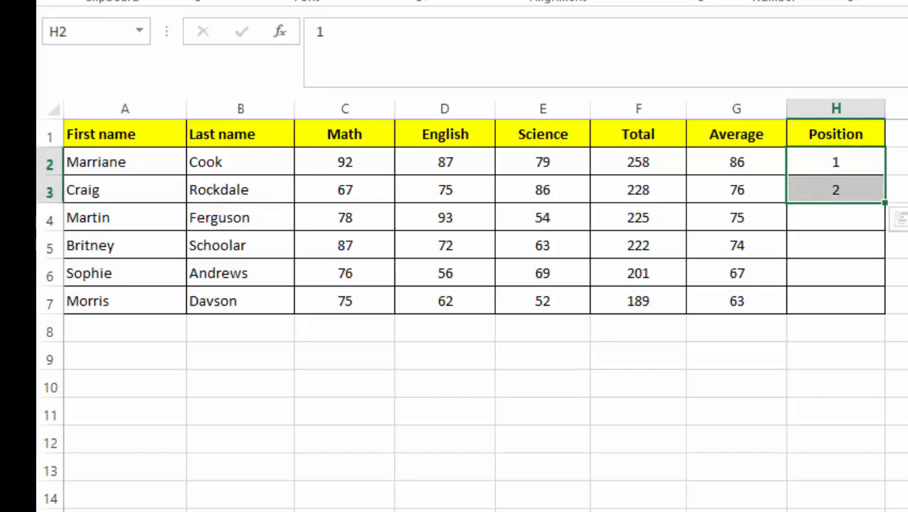
double_click(886, 204)
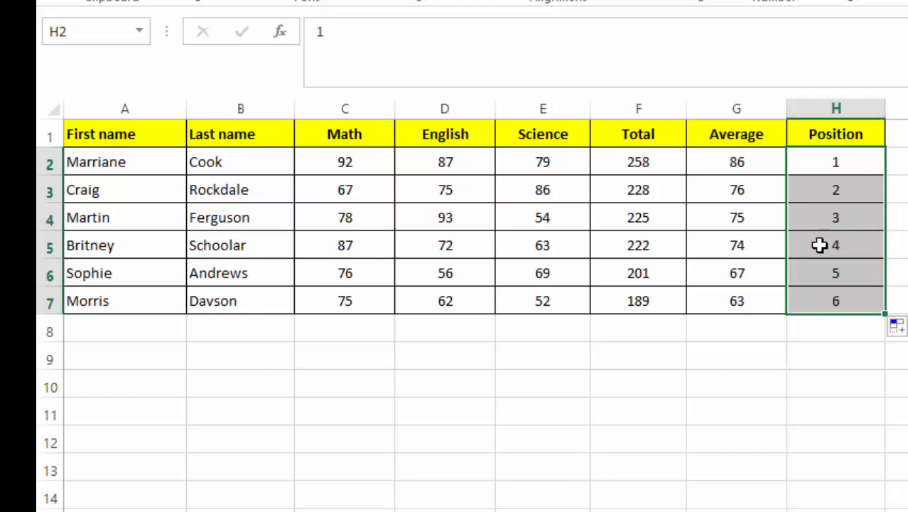
left_click(907, 245)
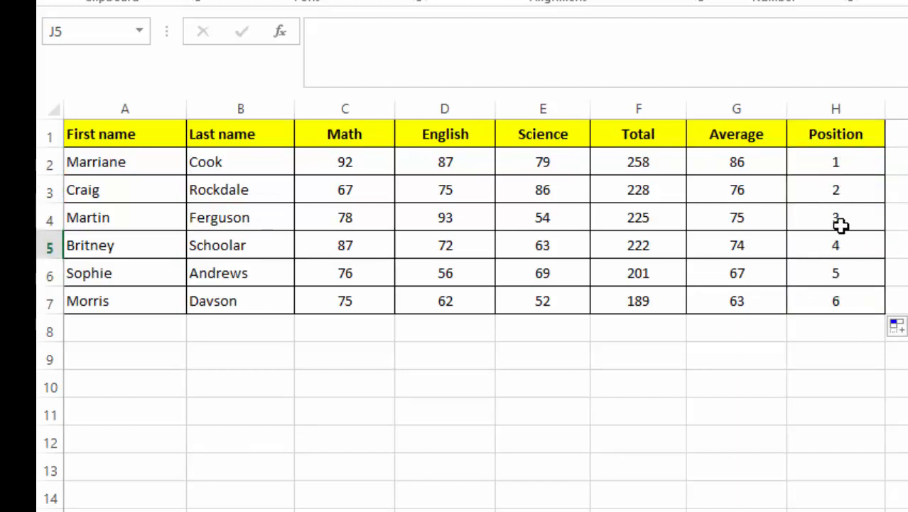
- Save the RESULT workbook and close Excel
left_click(907, 327)
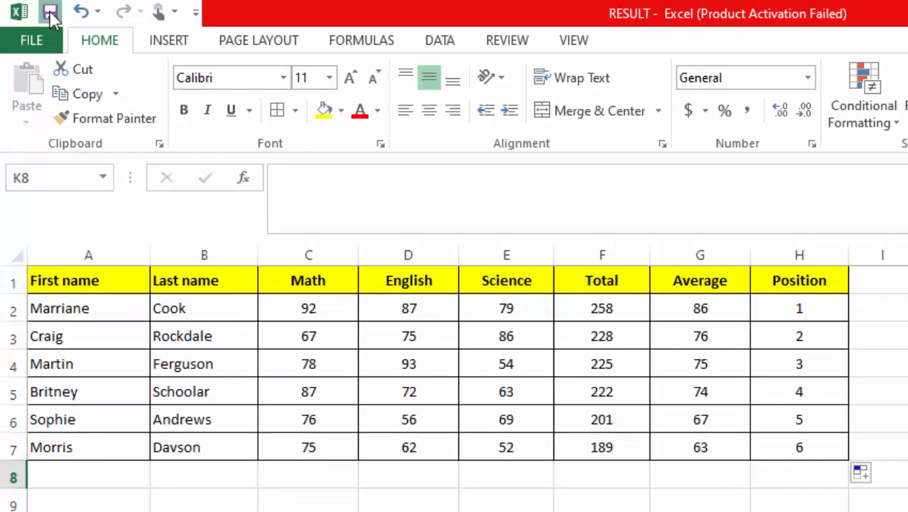
left_click(901, 342)
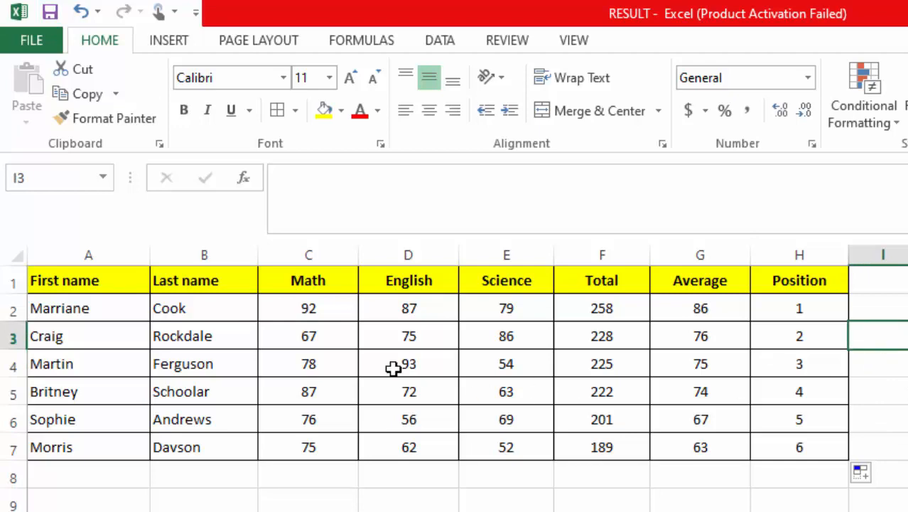
left_click(381, 317)
left_click(907, 364)
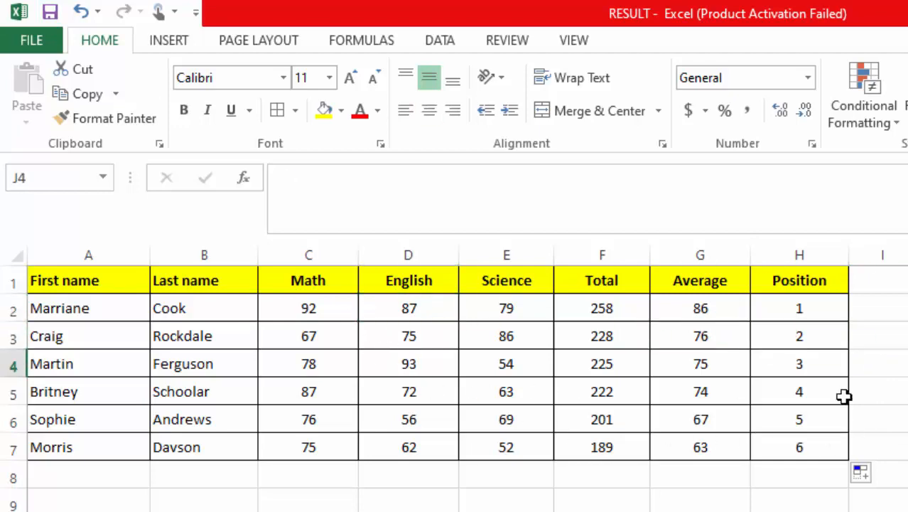
key("alt+F4")
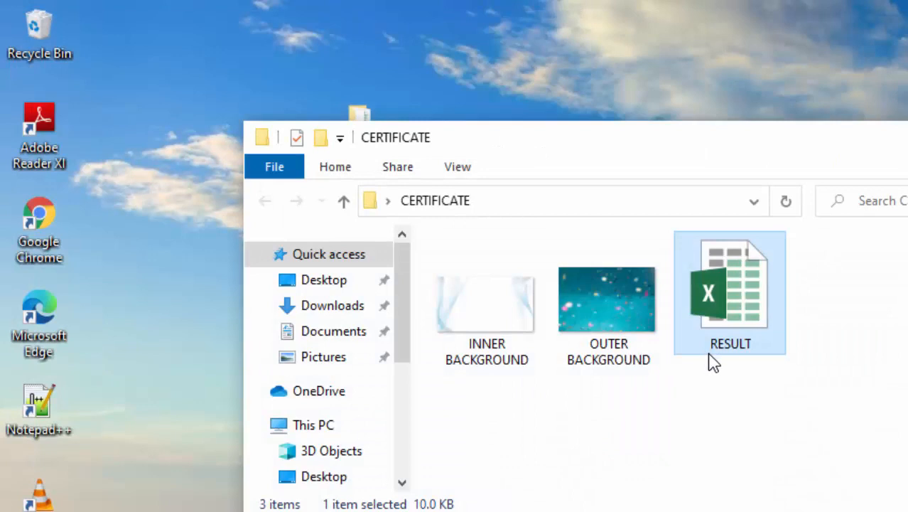
- Look over the INNER BACKGROUND and OUTER BACKGROUND images in the CERTIFICATE folder, and close the folder window
left_click(478, 320)
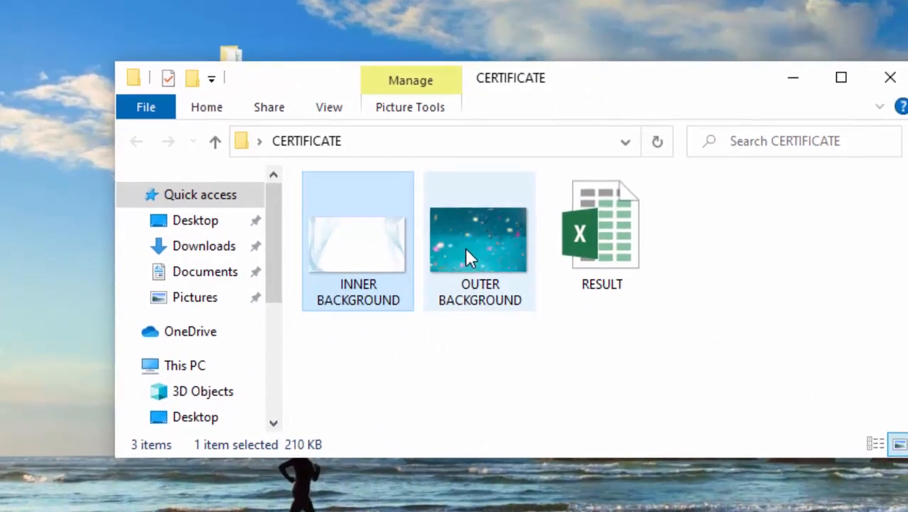
left_click(597, 313)
left_click(466, 316)
left_click(478, 234)
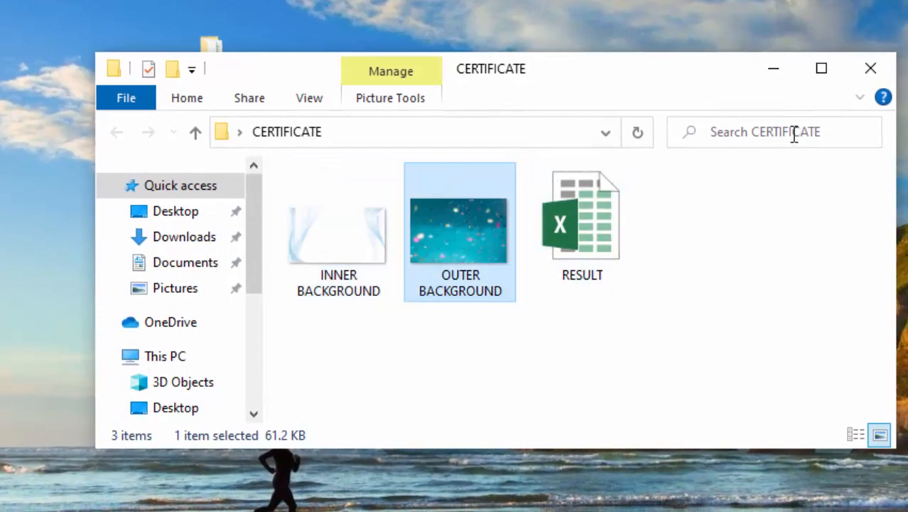
left_click(547, 347)
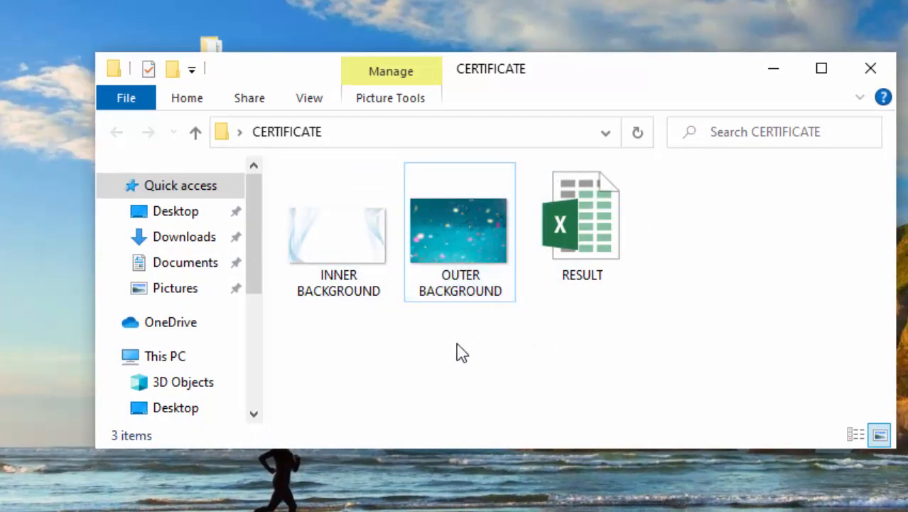
left_click(874, 70)
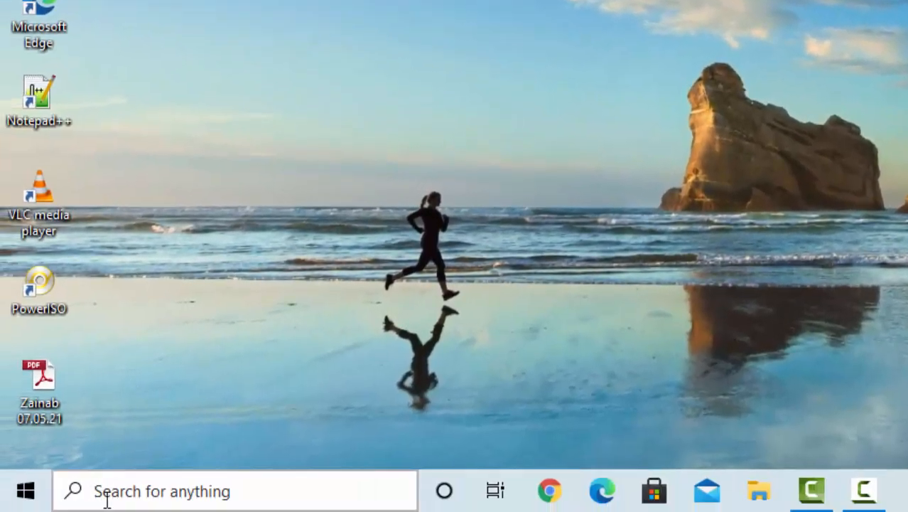
- Find and launch Publisher 2013, and dismiss the Office activation wizard
left_click(96, 506)
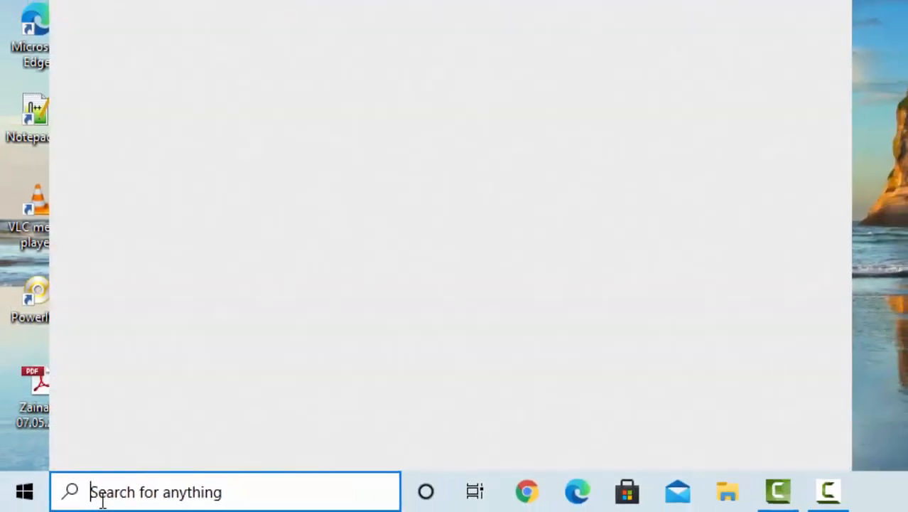
type("PuBL")
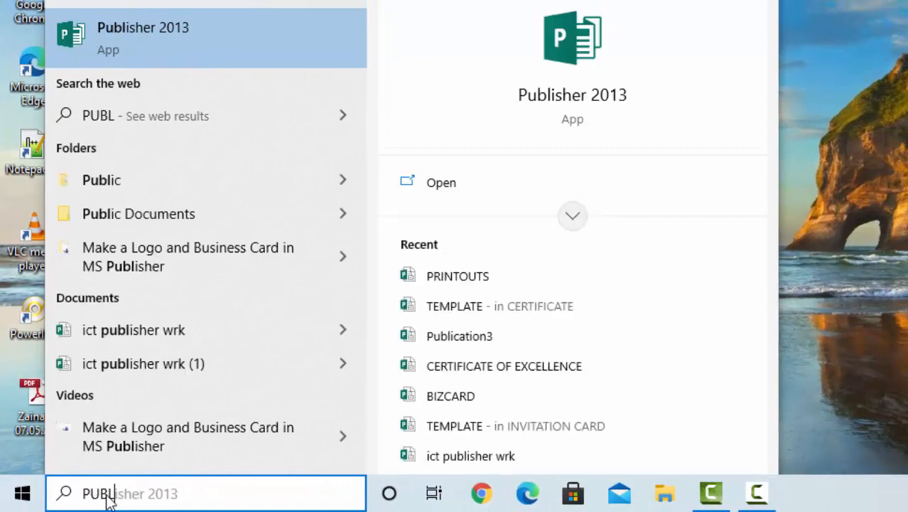
left_click(226, 37)
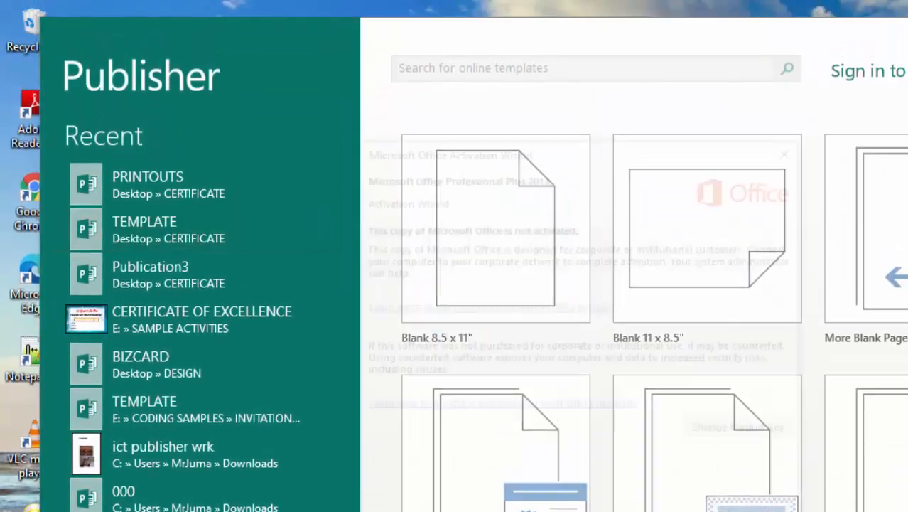
left_click(794, 147)
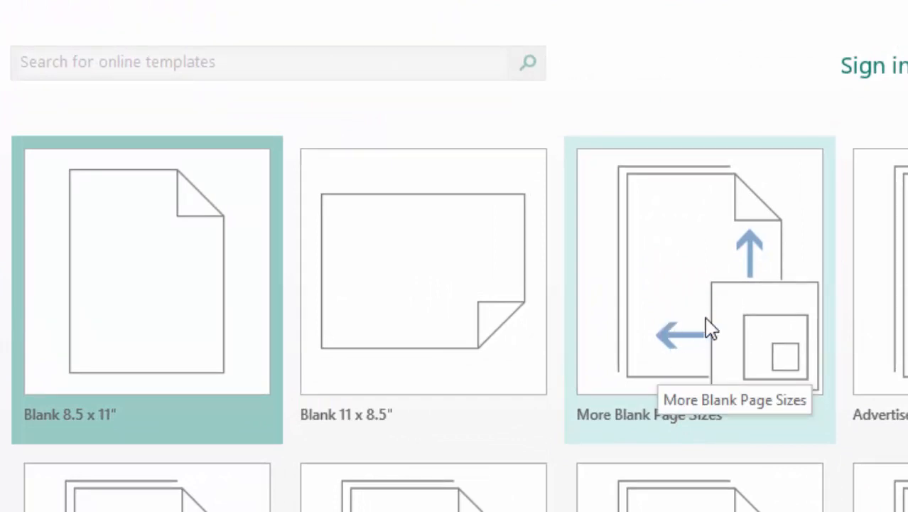
- Create a blank publication with the A5 (Landscape) page size, 8.268 x 5.827"
left_click(693, 280)
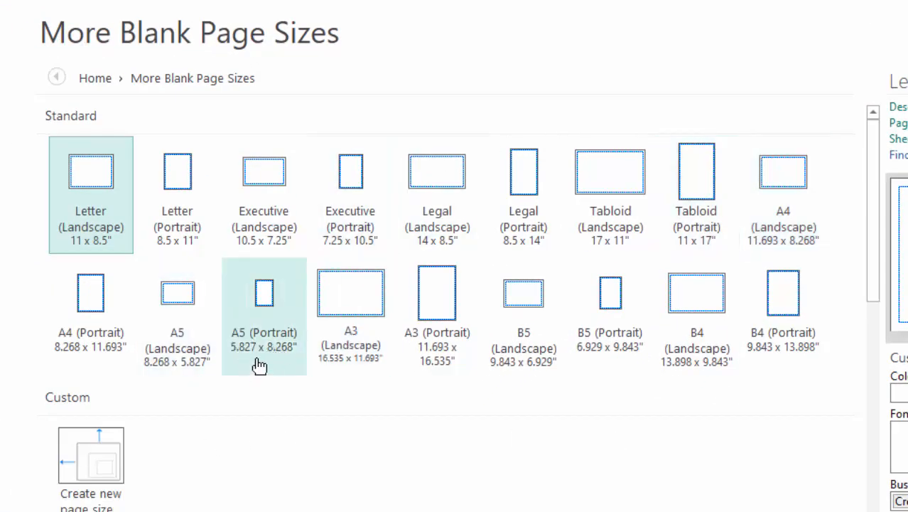
left_click(183, 336)
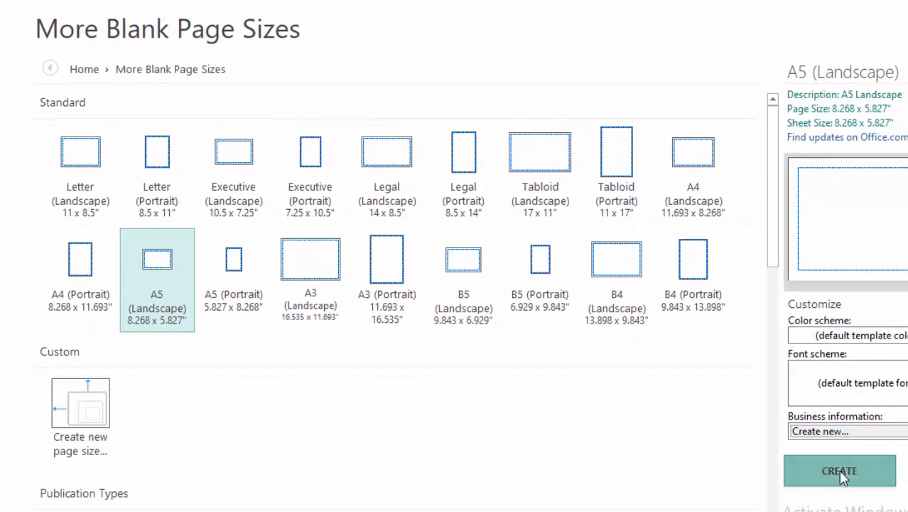
left_click(840, 471)
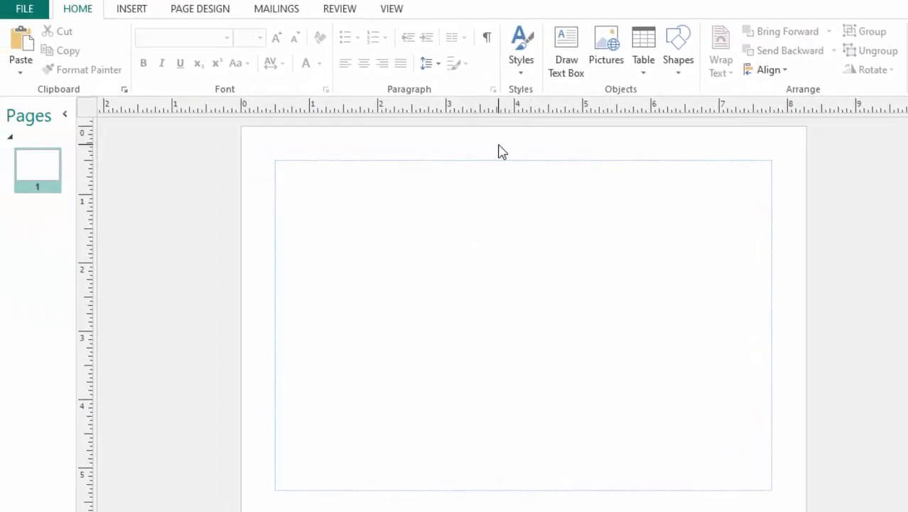
- Set the page background to a picture fill using the OUTER BACKGROUND image from the CERTIFICATE folder on the Desktop
left_click(201, 12)
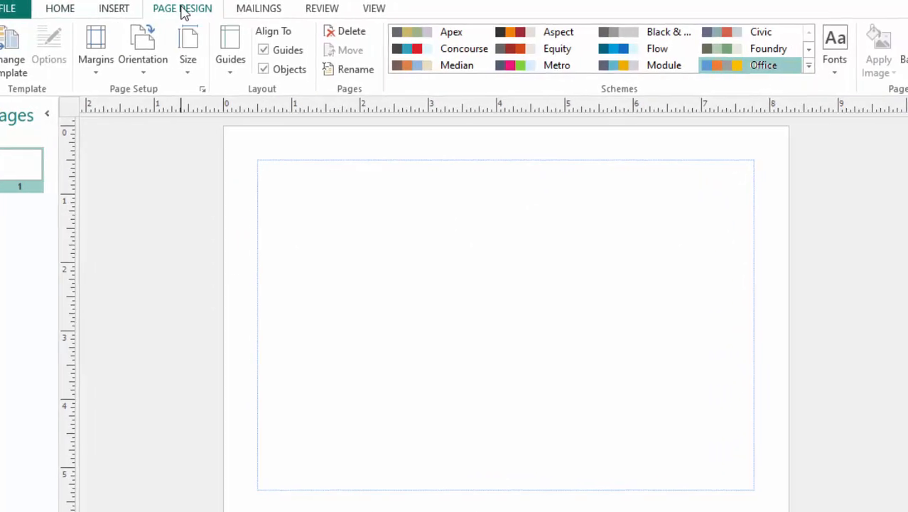
left_click(813, 71)
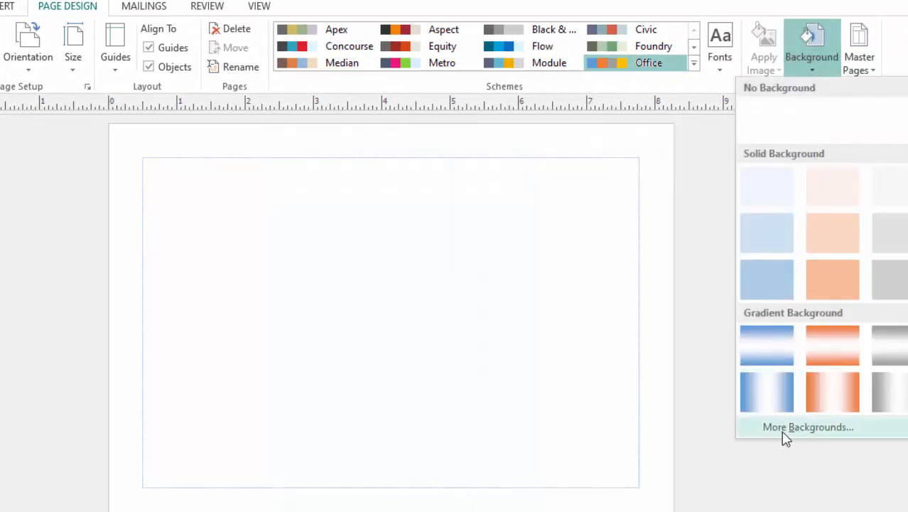
left_click(798, 428)
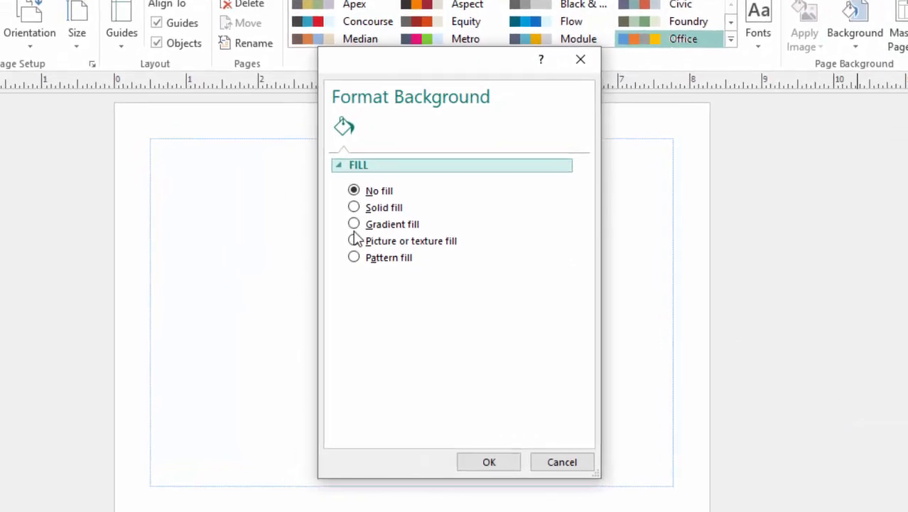
left_click(357, 241)
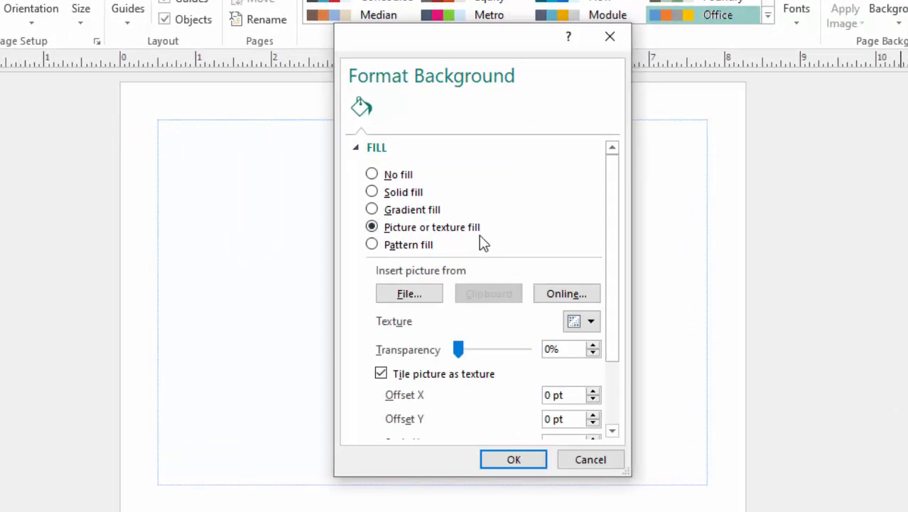
left_click(409, 294)
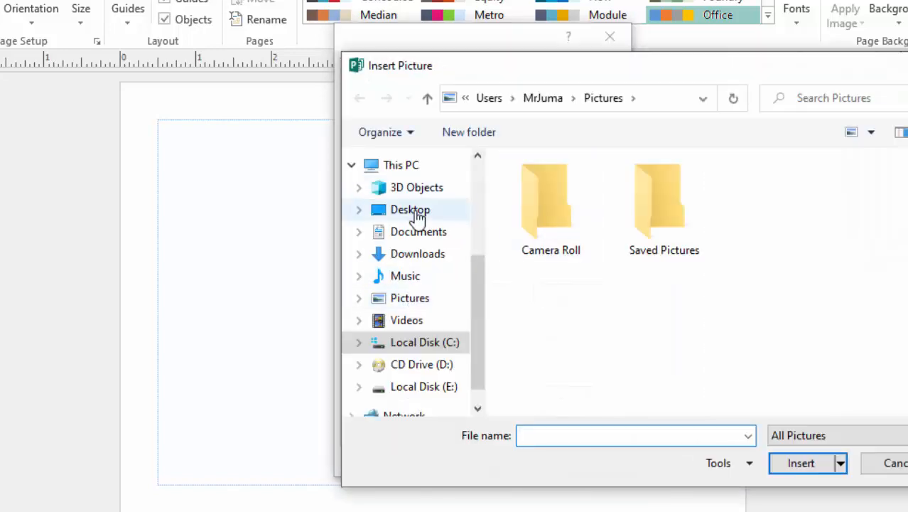
left_click(415, 211)
double_click(558, 217)
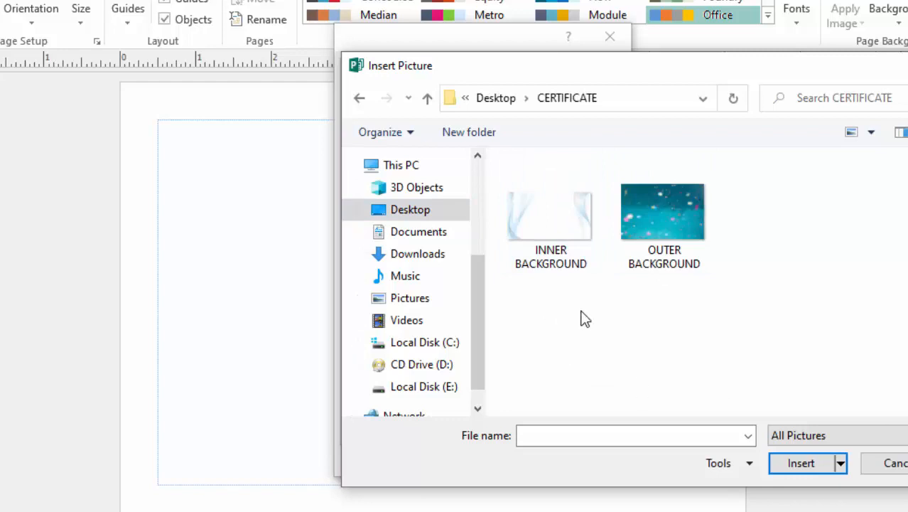
left_click(667, 245)
left_click(736, 463)
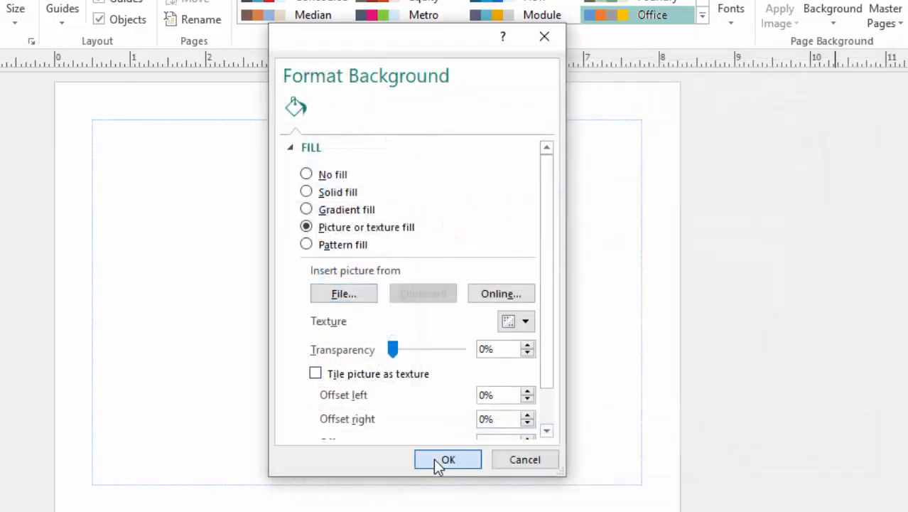
left_click(434, 458)
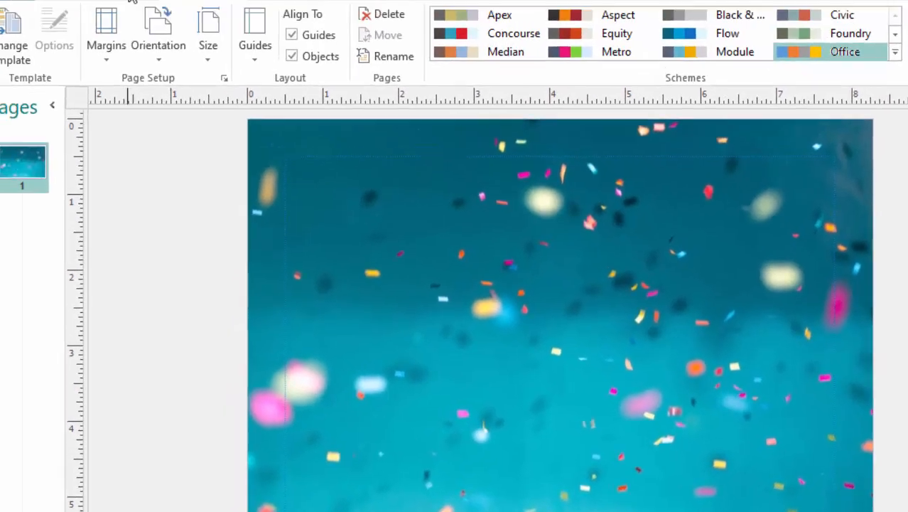
- Draw a rectangle that fills the area inside the page's margin guides, about 7.2 by 4.8 inches
left_click(147, 8)
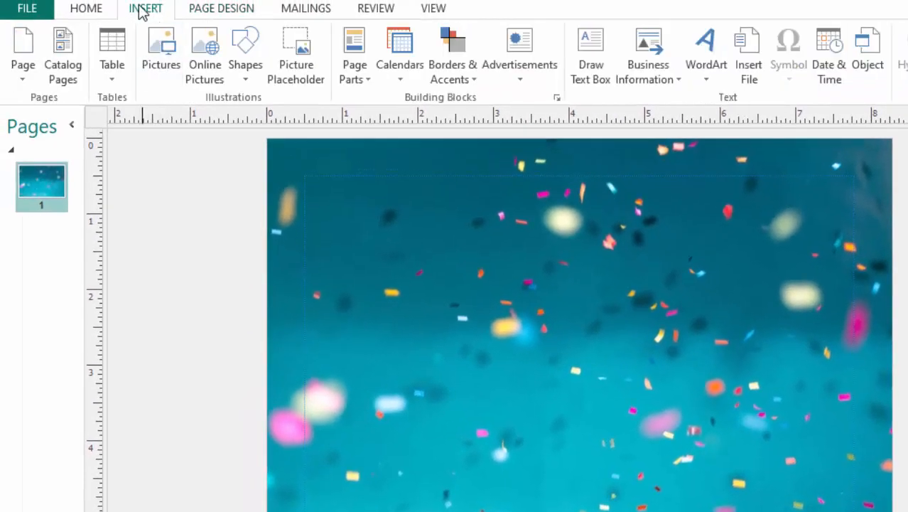
left_click(246, 82)
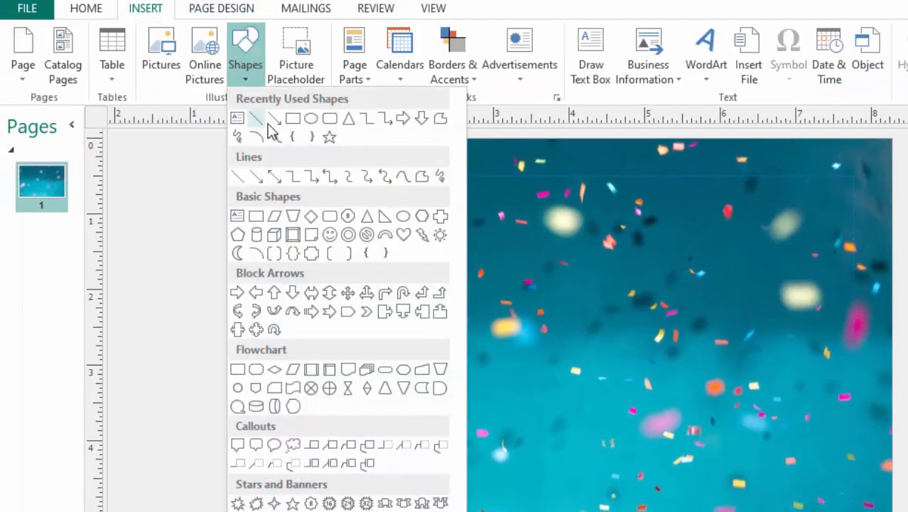
left_click(293, 123)
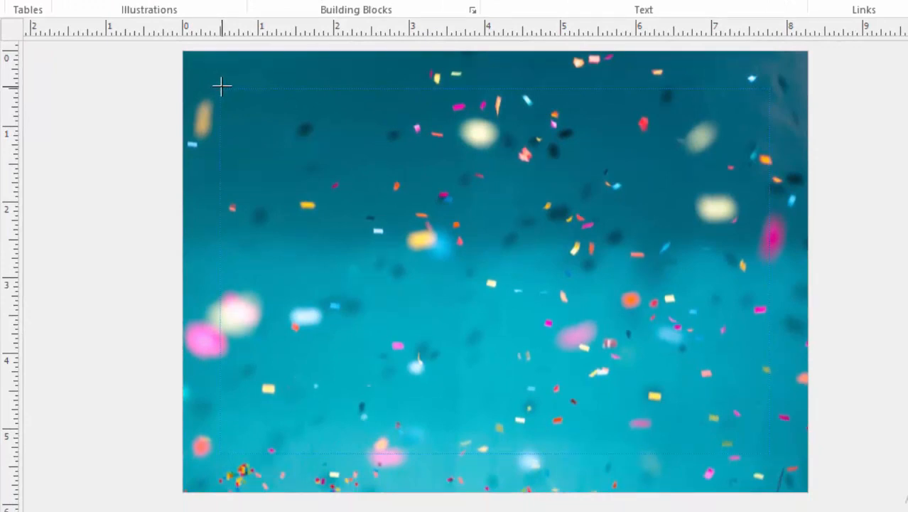
left_click_drag(222, 89, 767, 455)
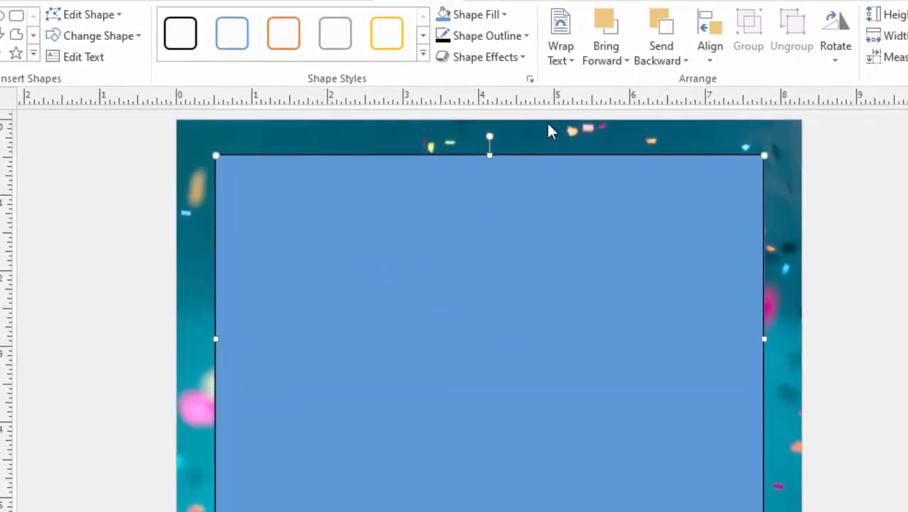
- Fill the rectangle with the INNER BACKGROUND picture from the CERTIFICATE folder on the Desktop
left_click(505, 15)
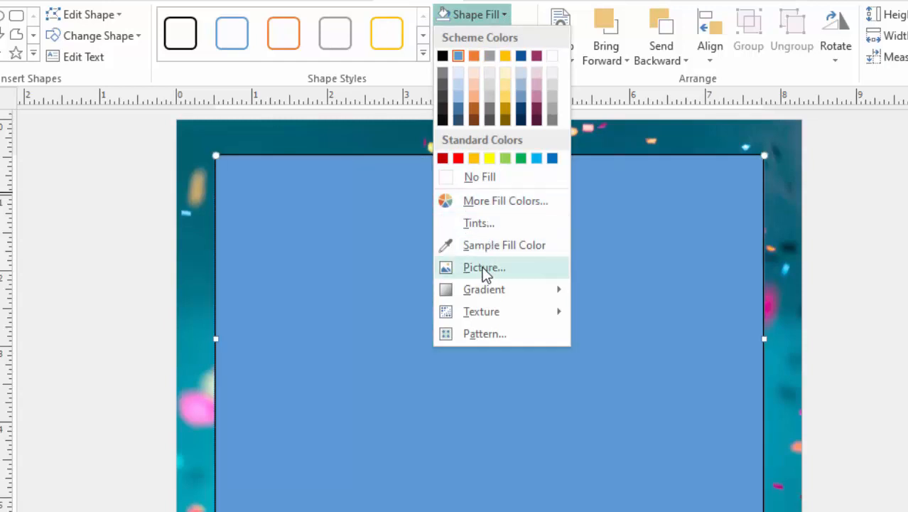
left_click(483, 268)
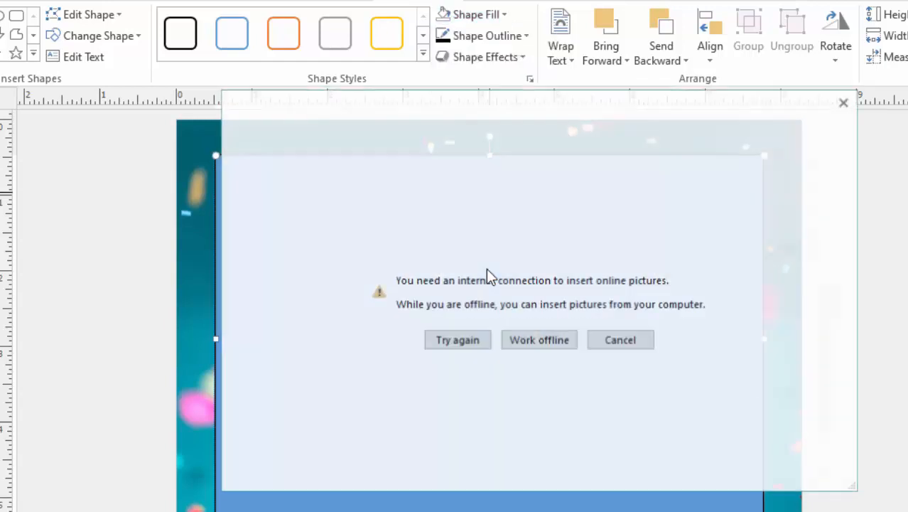
left_click(555, 345)
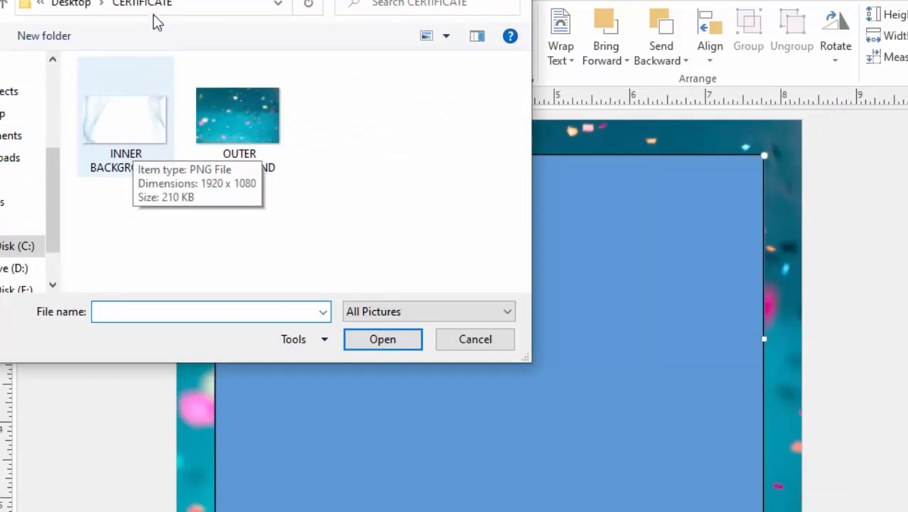
left_click_drag(186, 0, 290, 21)
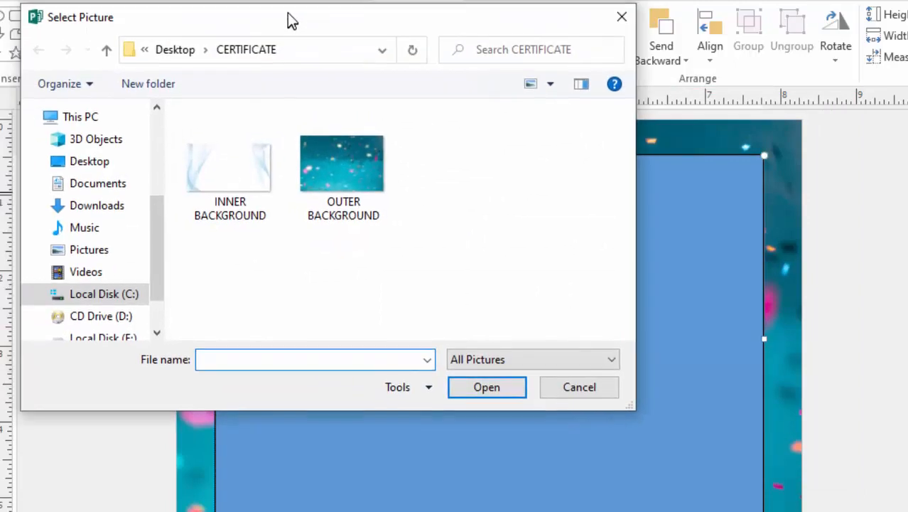
left_click(88, 163)
double_click(237, 167)
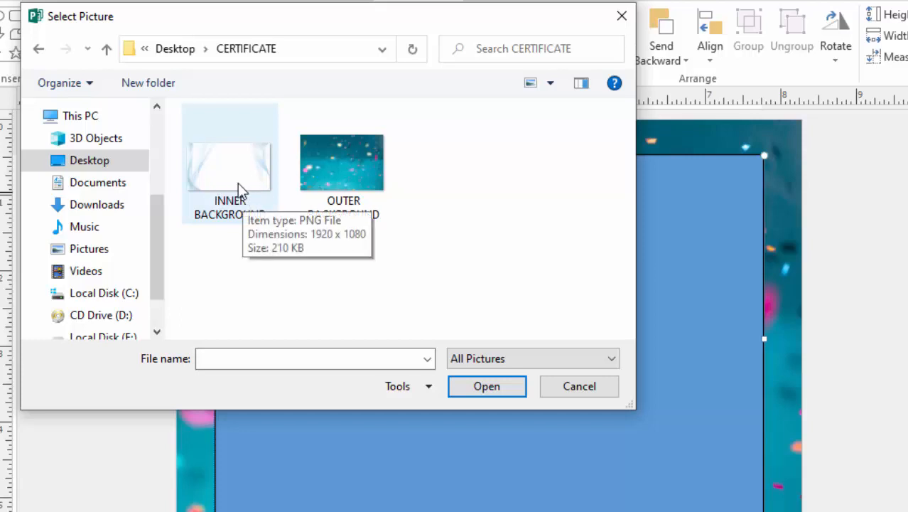
left_click(235, 186)
left_click(489, 396)
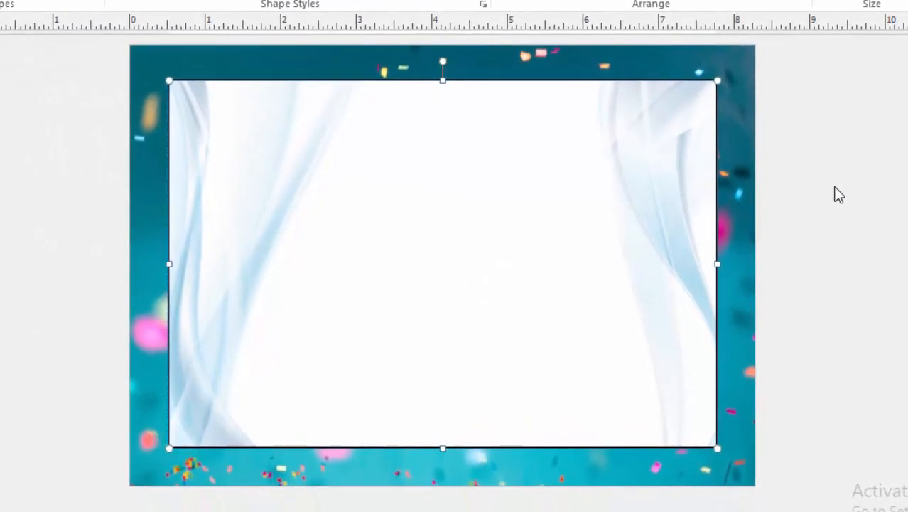
left_click(839, 195)
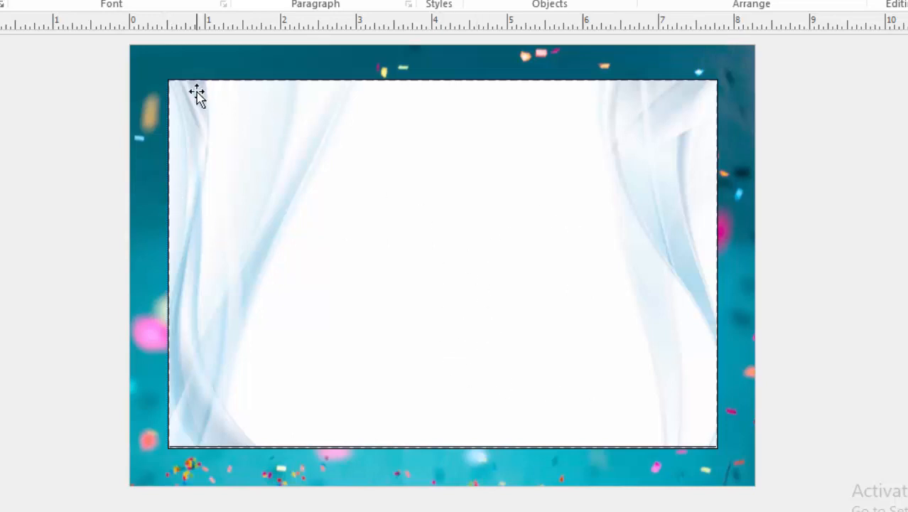
- Give the inner rectangle a 6 pt outline in Accent 2, Lighter 60%
left_click(277, 105)
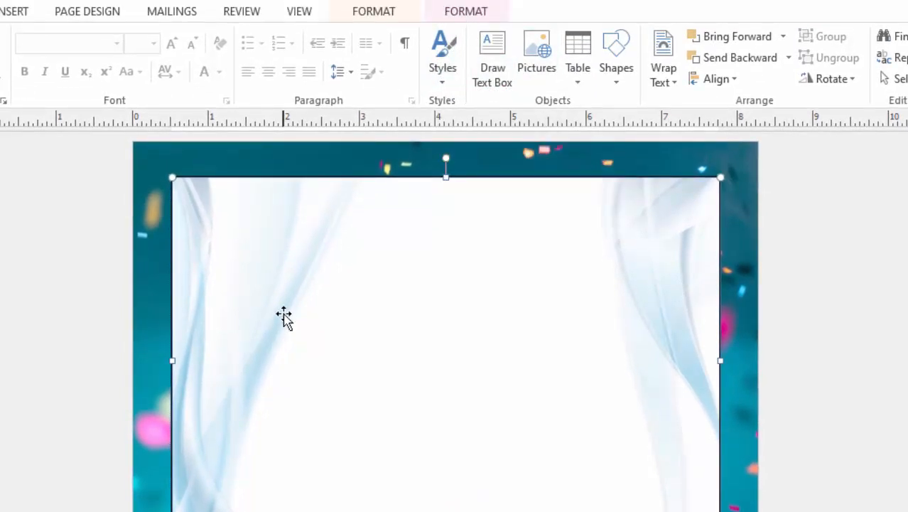
left_click(374, 13)
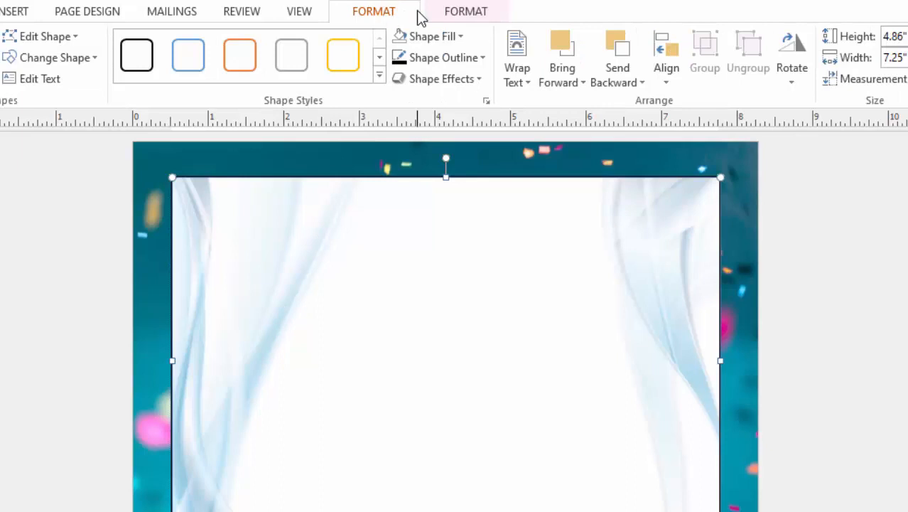
left_click(483, 59)
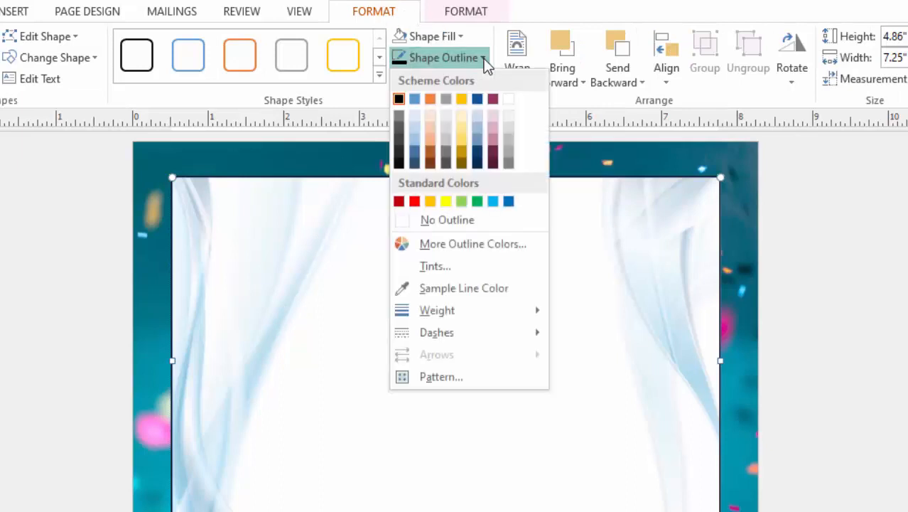
mouse_move(491, 316)
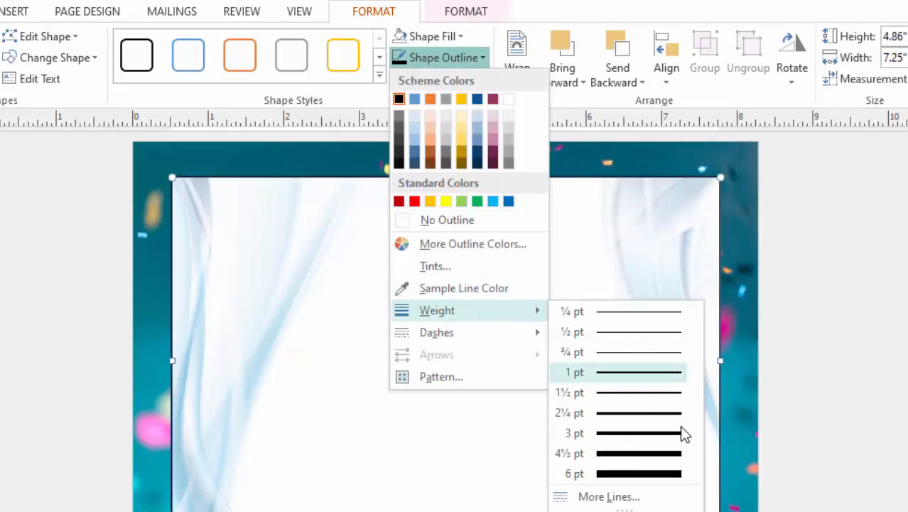
left_click(642, 474)
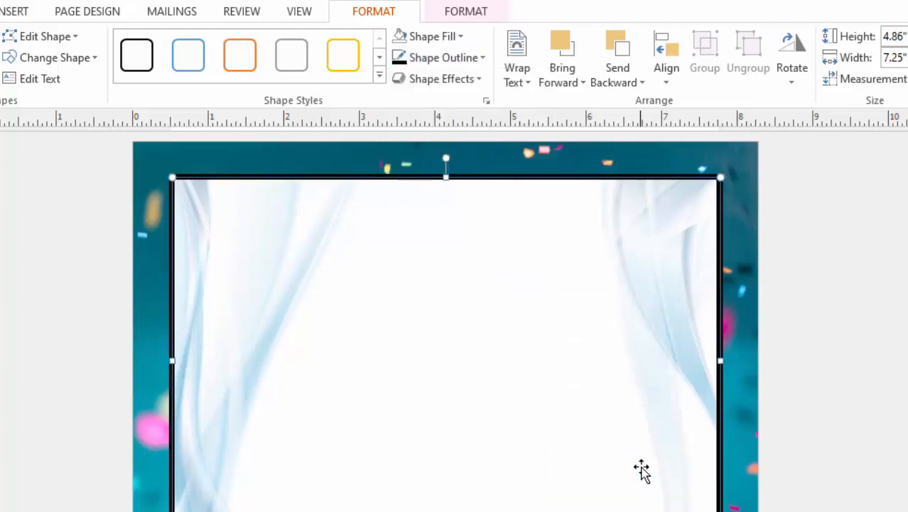
left_click(483, 59)
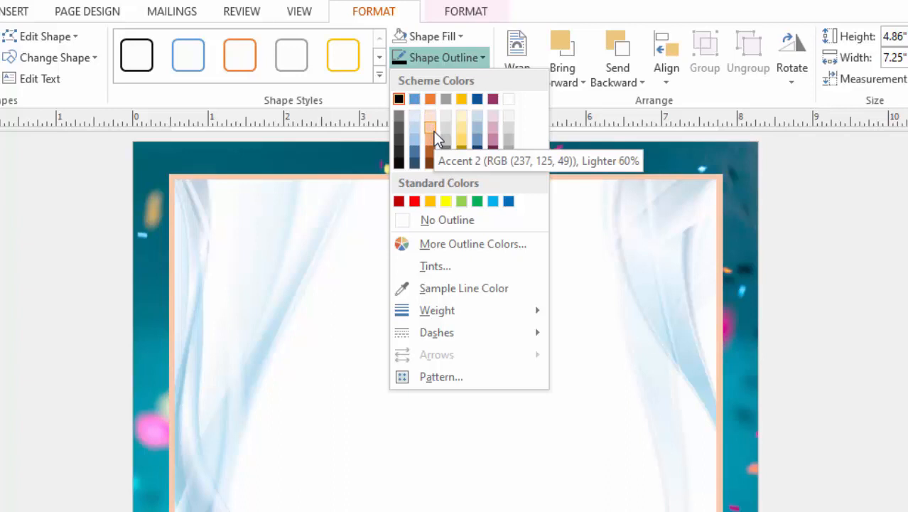
left_click(434, 131)
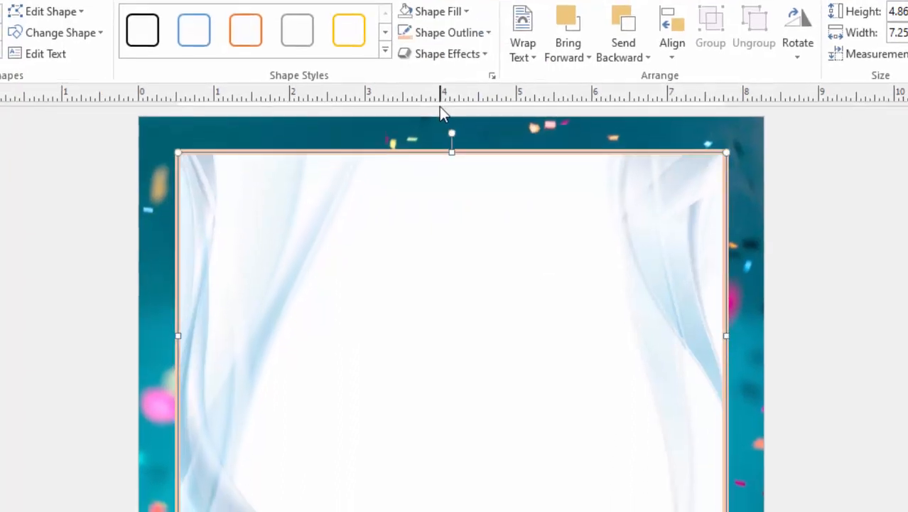
left_click(851, 487)
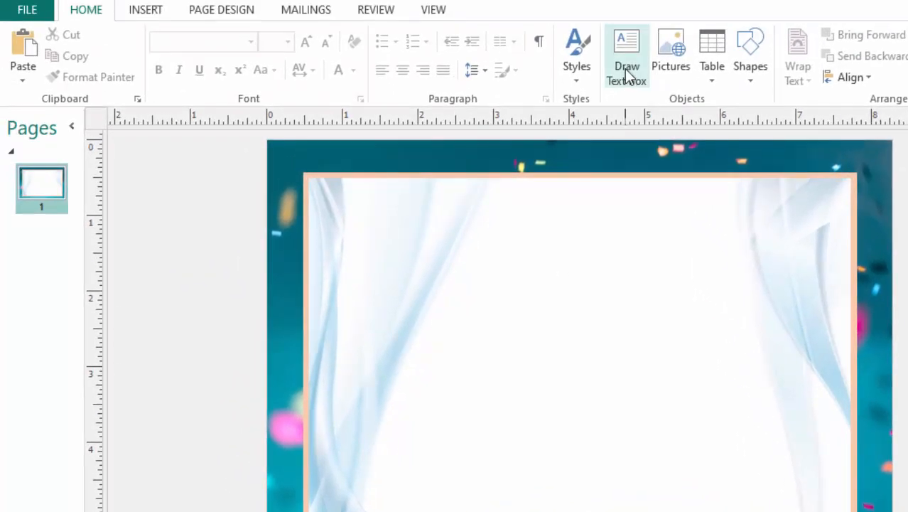
- Draw a text box about 6 by 1.4 inches across the upper part of the inner rectangle, with its font set to Freestyle Script, 48 pt
left_click(606, 51)
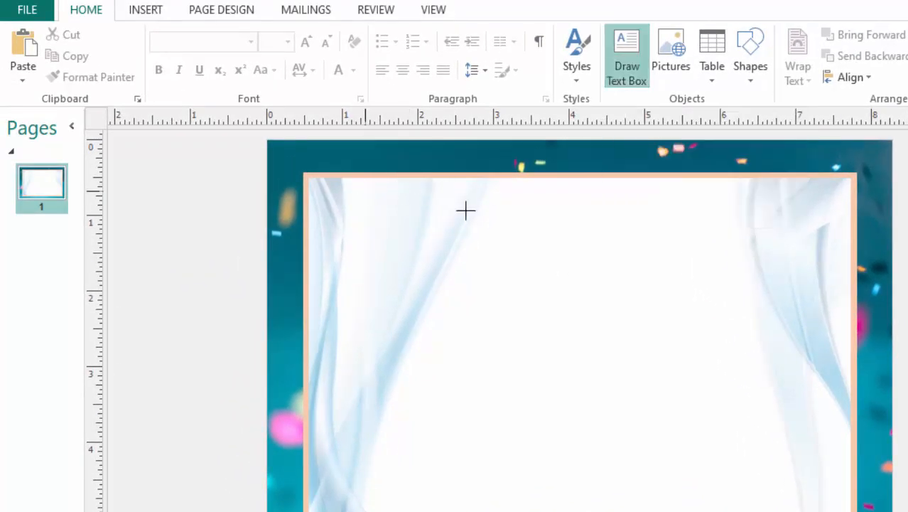
left_click_drag(359, 185, 814, 292)
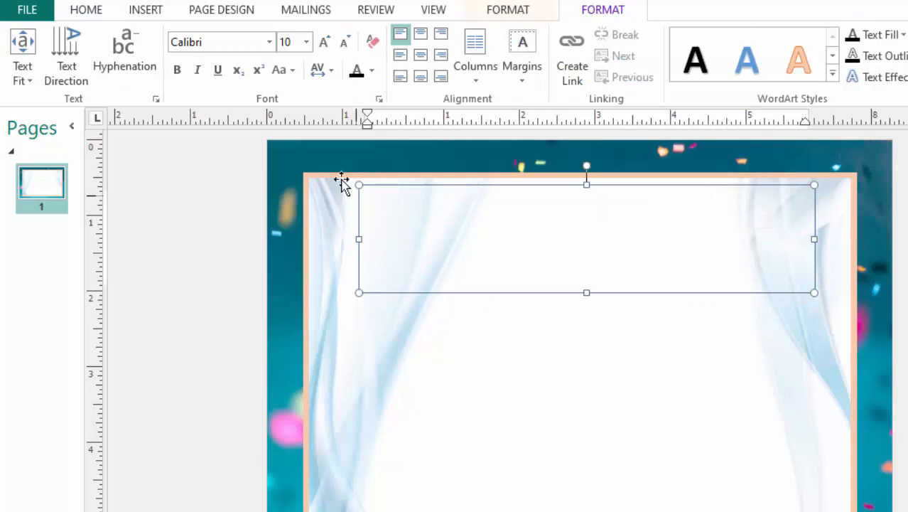
left_click(286, 42)
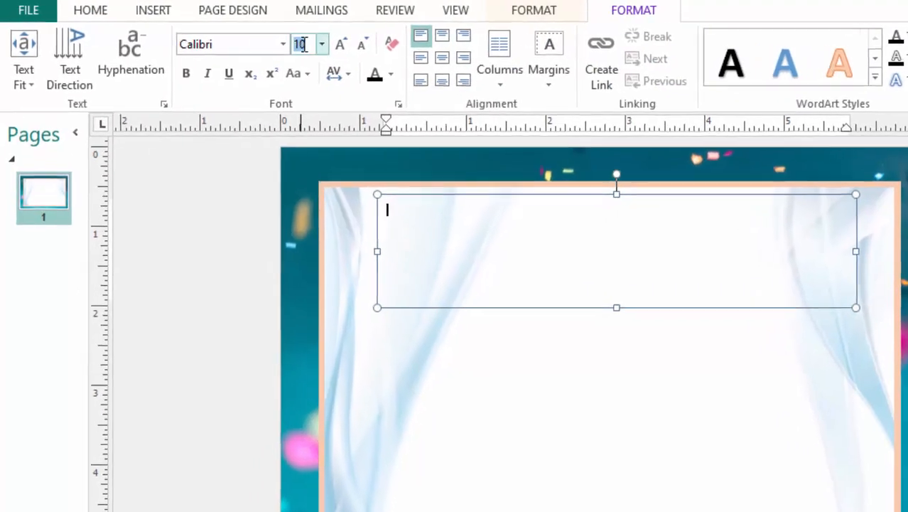
type("48")
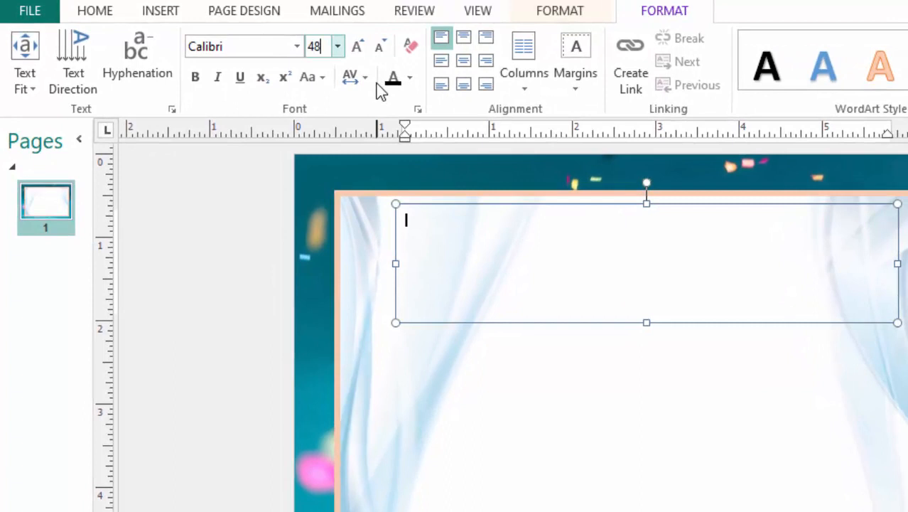
key("Return")
left_click(243, 49)
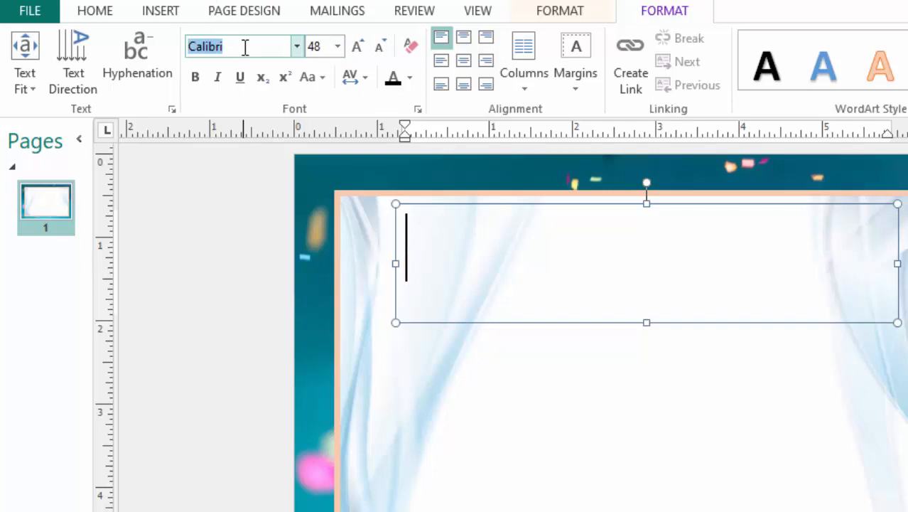
type("Freestyle Script")
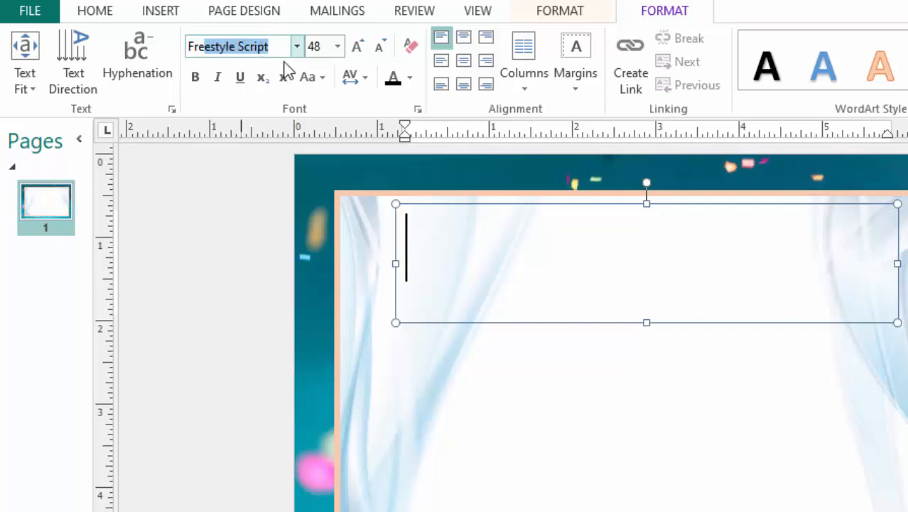
key("Return")
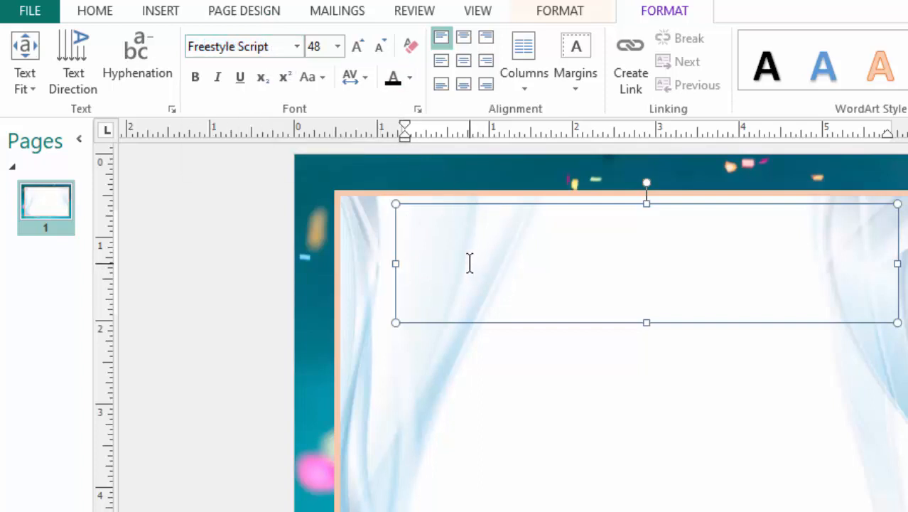
- Enter the title "Certificate of Excellence" and shrink the text box to about 4.6 by 1.1 inches to fit it
type("cek")
key("BackSpace")
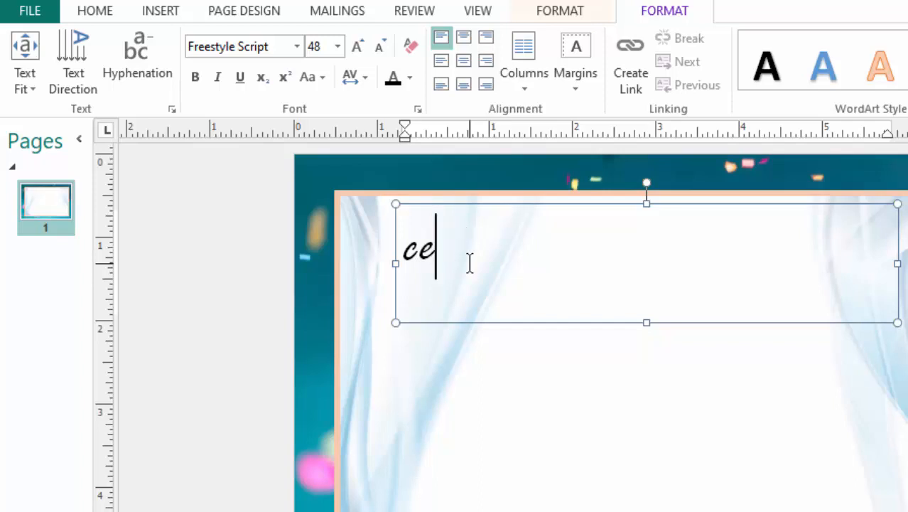
key("BackSpace")
key("BackSpace")
type("Cert")
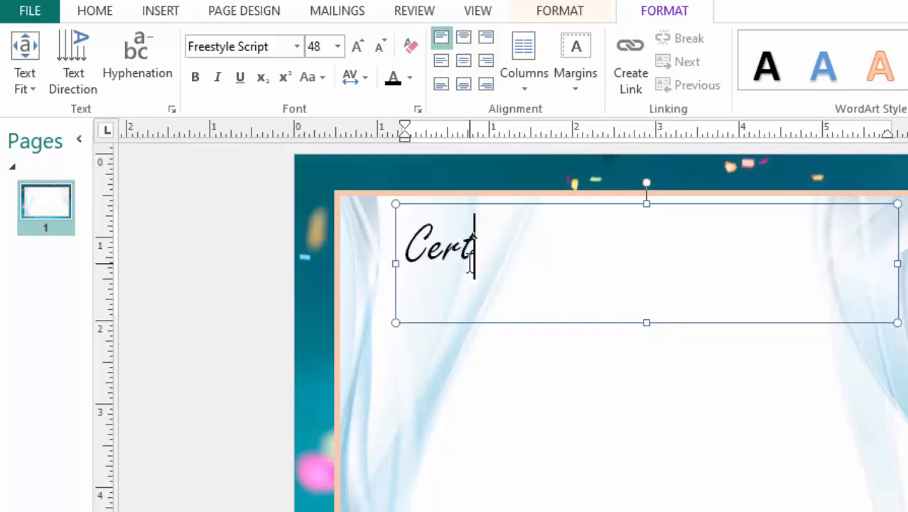
type("ificate ")
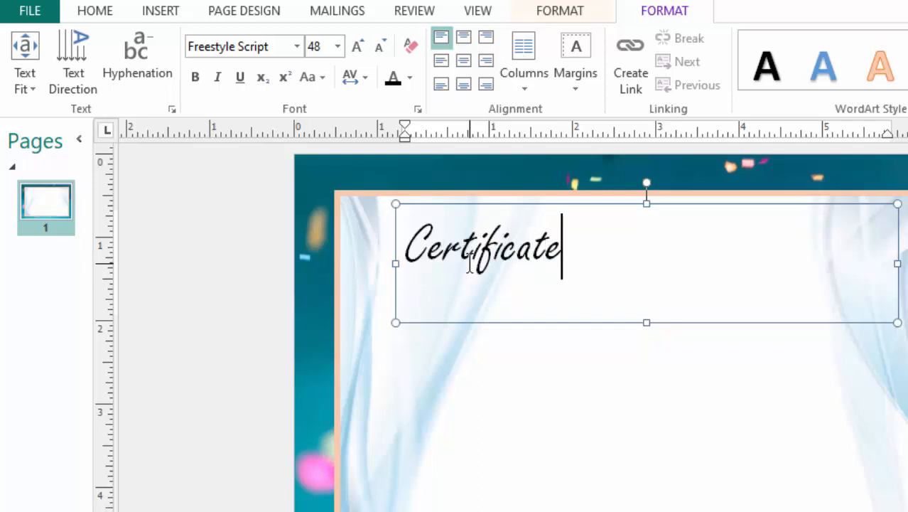
type("of ")
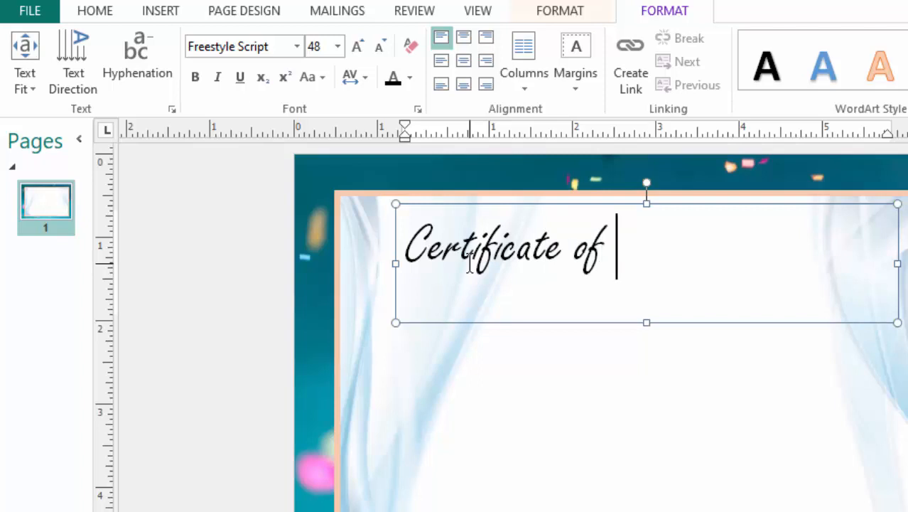
type("Excel")
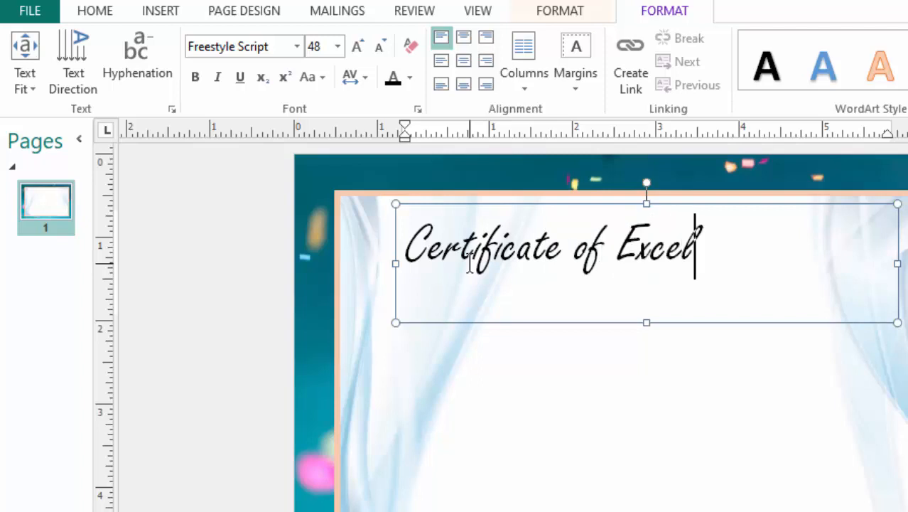
type("lence")
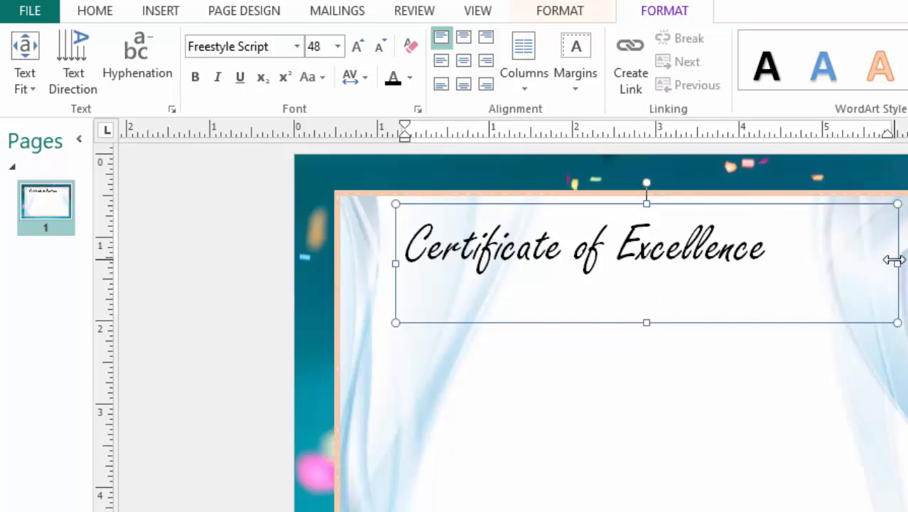
left_click_drag(894, 261, 781, 264)
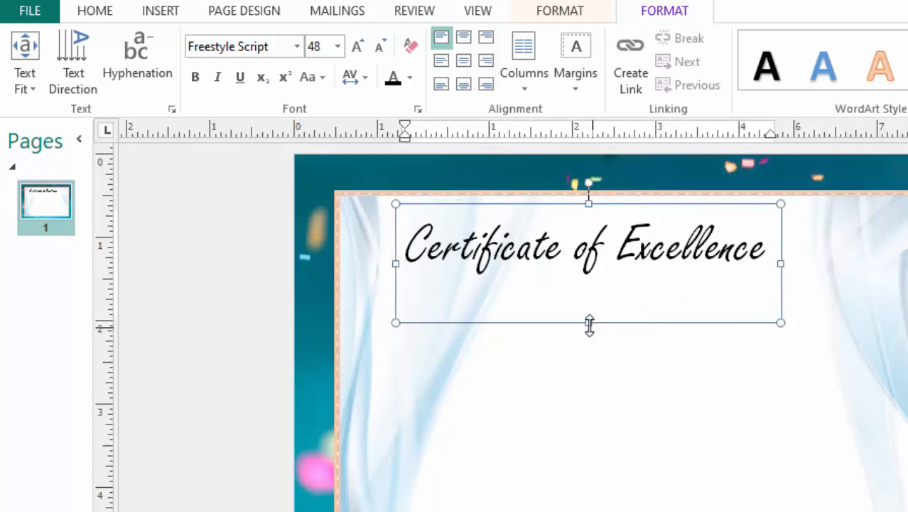
left_click_drag(589, 326, 598, 292)
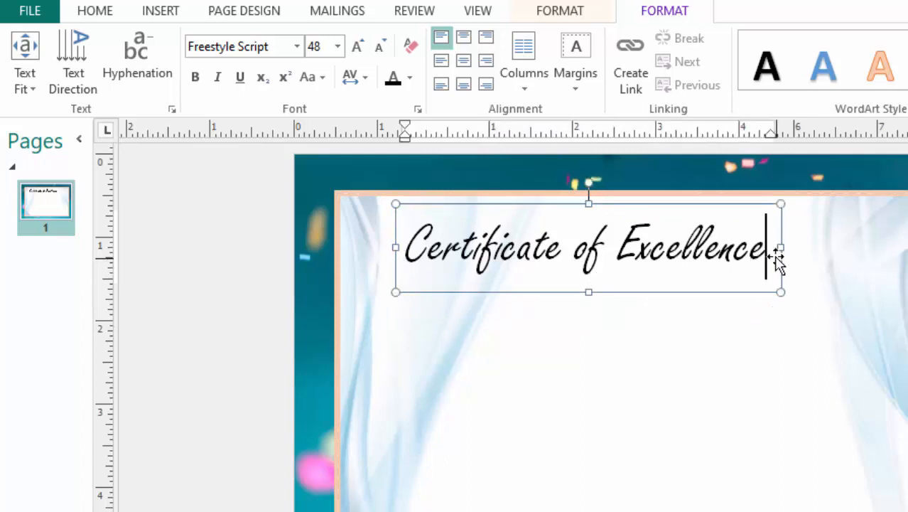
- Color the "Certificate of Excellence" title standard red, trying bold on it and removing the bold again
left_click_drag(767, 249, 365, 237)
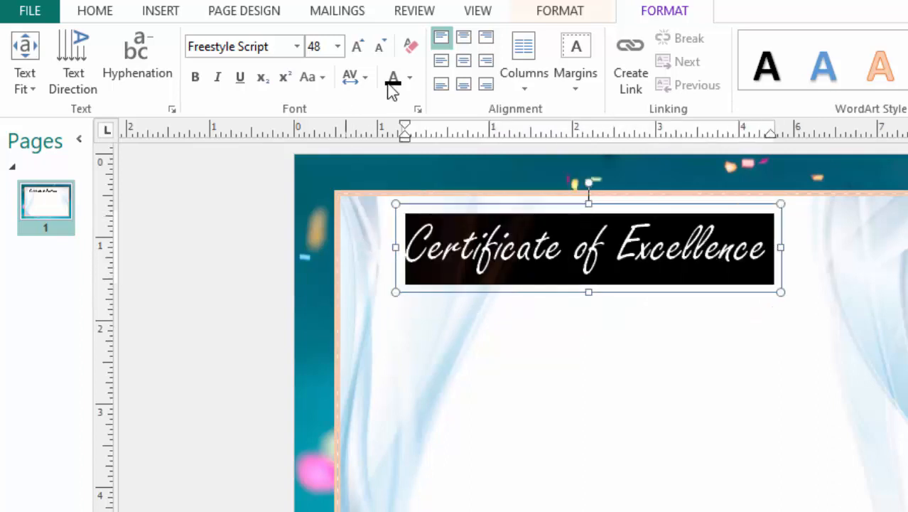
left_click(410, 79)
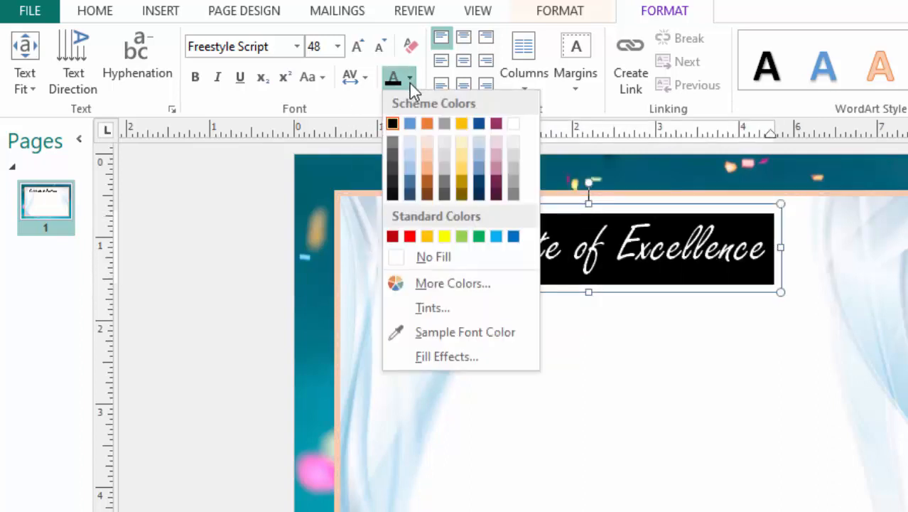
left_click(410, 237)
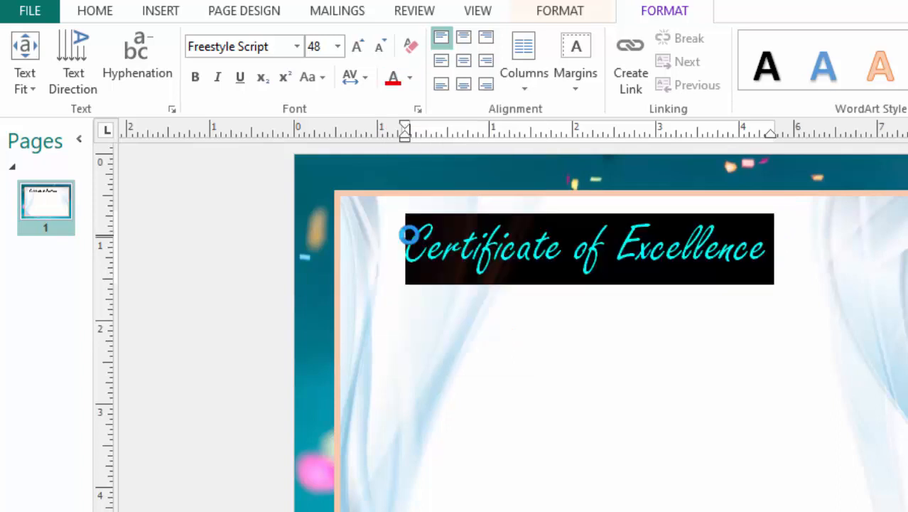
left_click(196, 78)
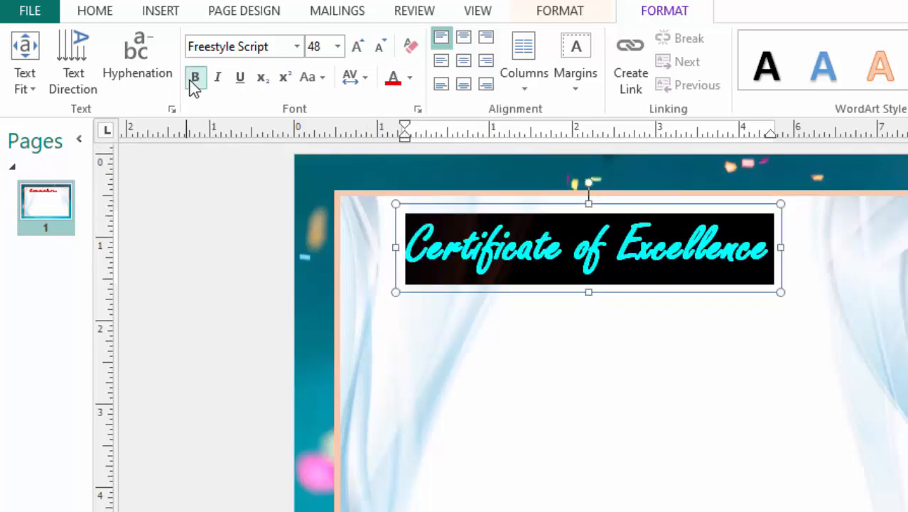
left_click(197, 79)
left_click(837, 253)
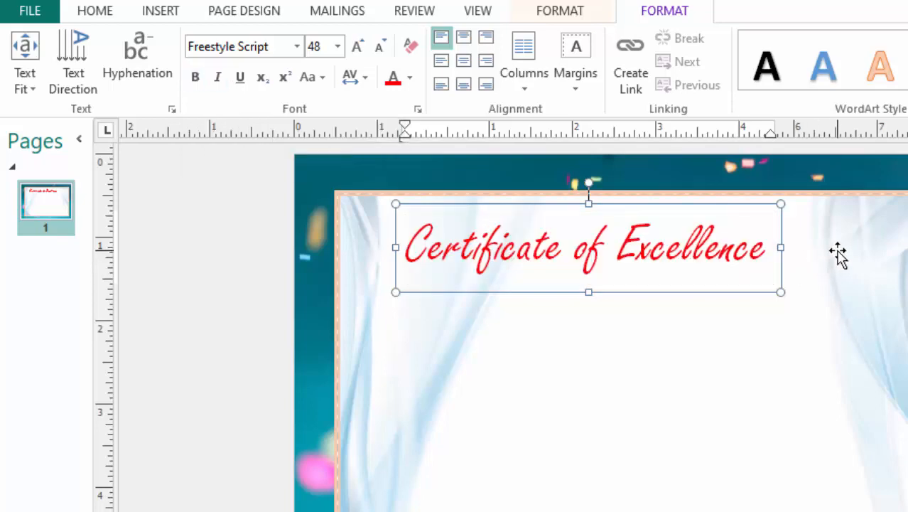
- Nudge the "Certificate of Excellence" title rightward until it is centered horizontally within the inner border, and deselect it
left_click(605, 268)
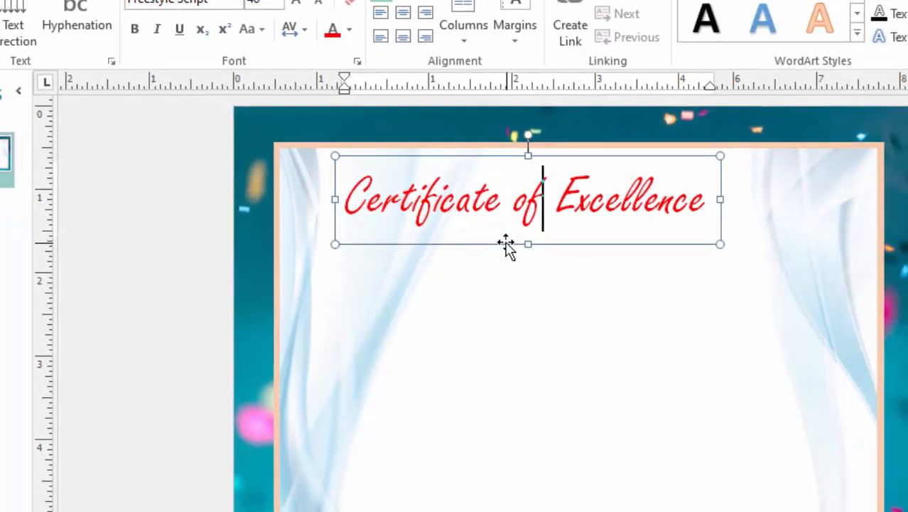
left_click(569, 293)
key("Right")
key("Right")
key("Right")
key("Right")
key("Right")
key("Right")
key("Right")
key("Right")
key("Right")
key("Right")
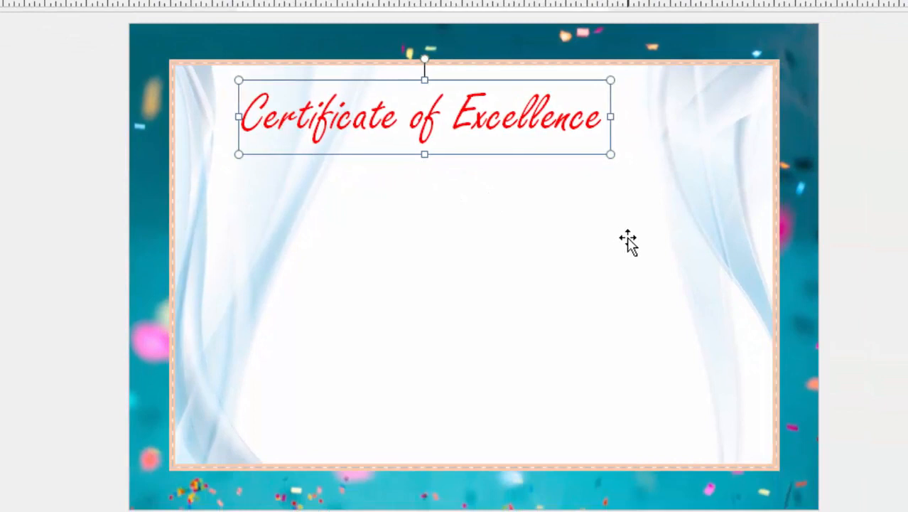
key("Right")
key("Right")
key("Right")
key("Right")
key("Right")
key("Right")
key("Right")
key("Right")
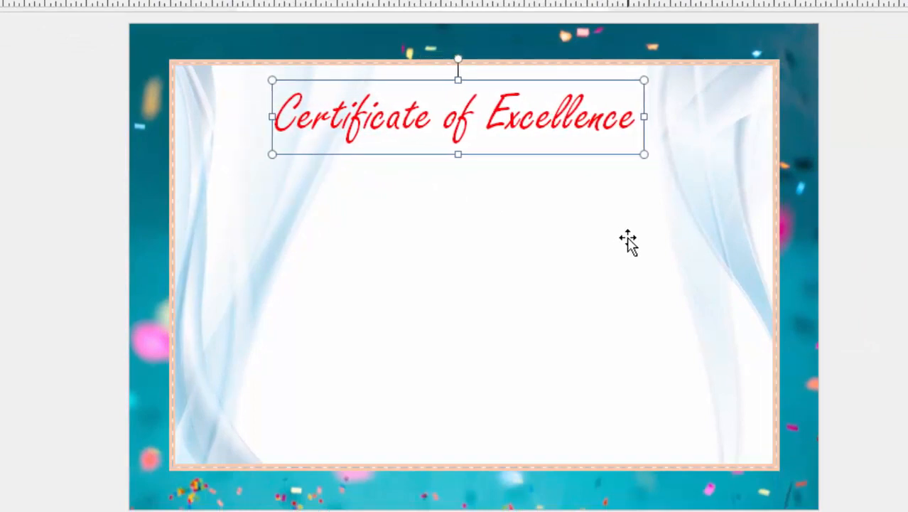
key("Right")
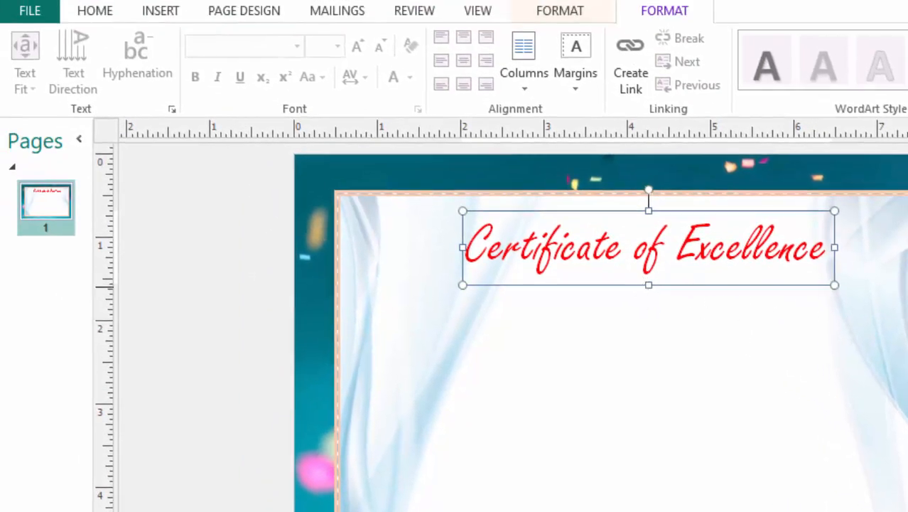
left_click(902, 294)
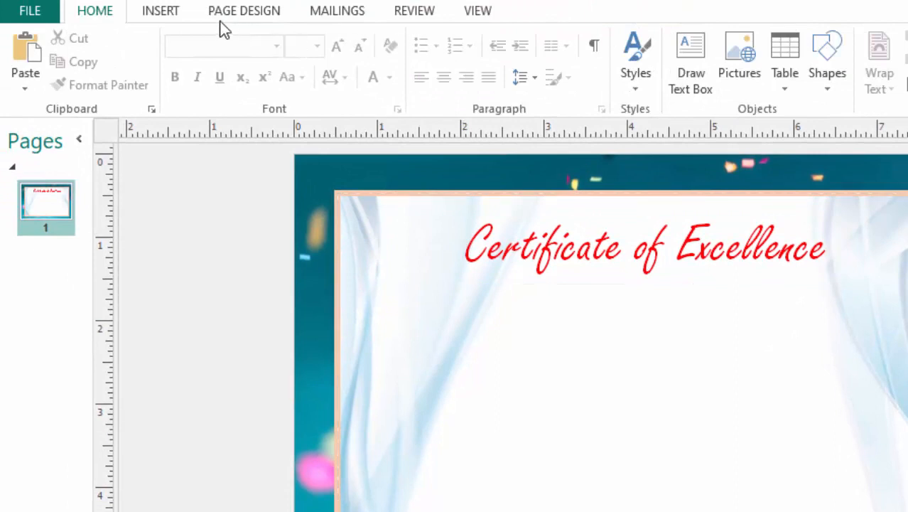
- Start drawing a new text box for the certificate wording below the title
left_click(158, 16)
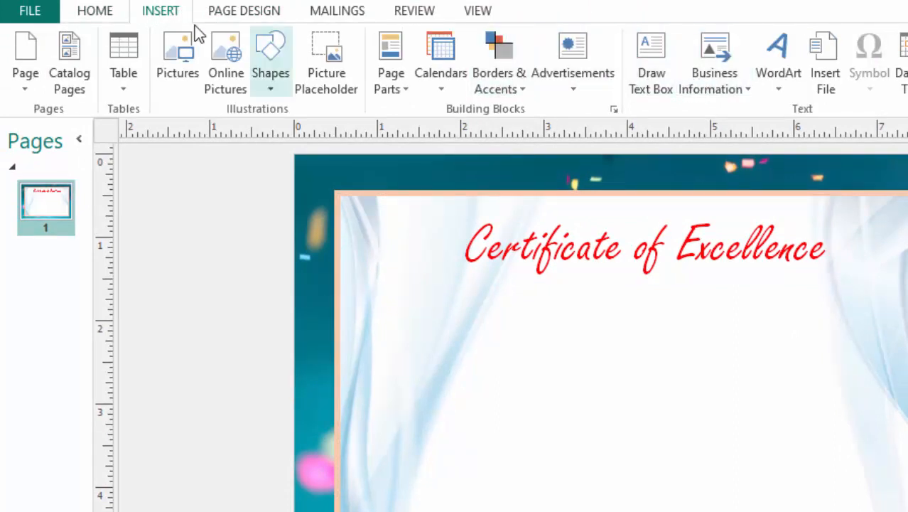
left_click(651, 71)
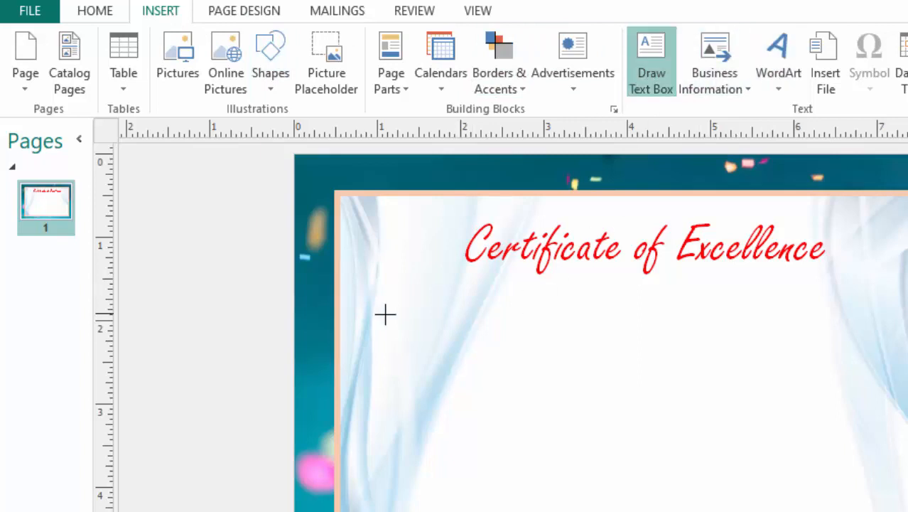
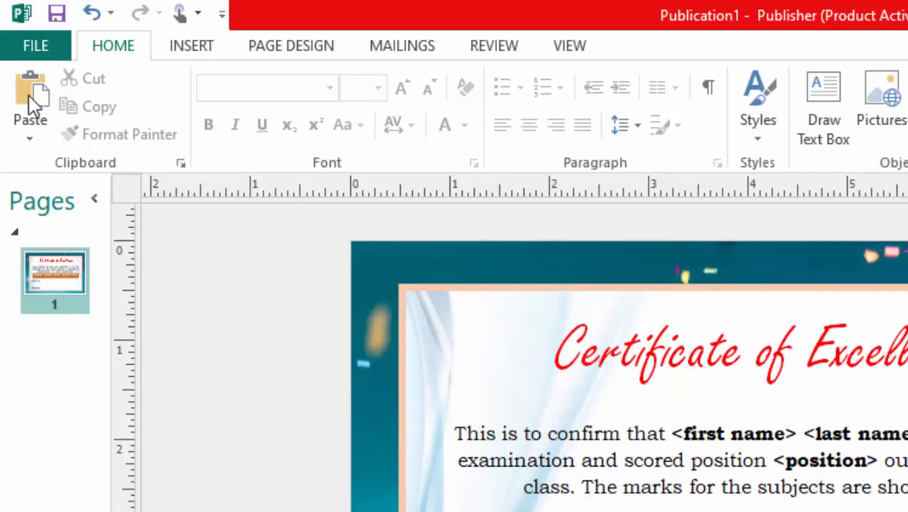
- Paste the copied signature picture and shrink it to fit between "Thank you." and "PRINCIPAL"
left_click(42, 100)
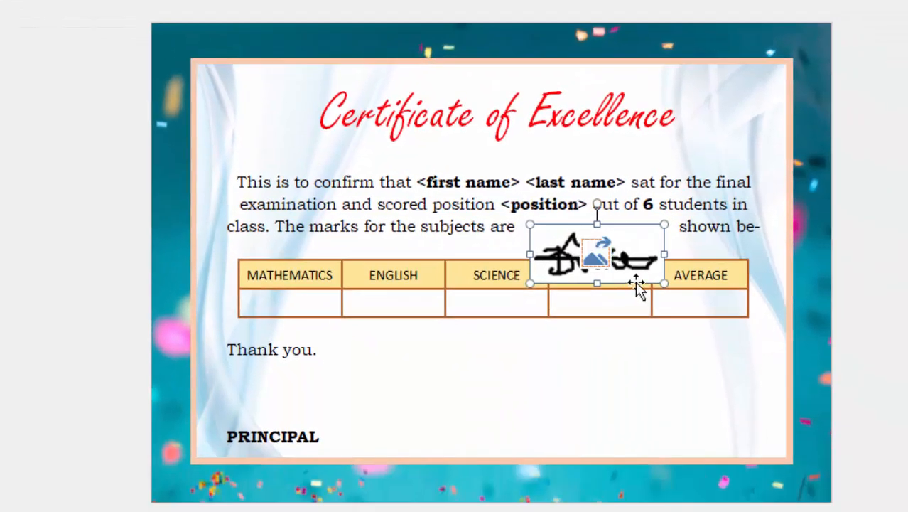
mouse_move(540, 234)
left_mouse_down()
mouse_move(542, 264)
mouse_move(462, 324)
mouse_move(249, 364)
left_mouse_up()
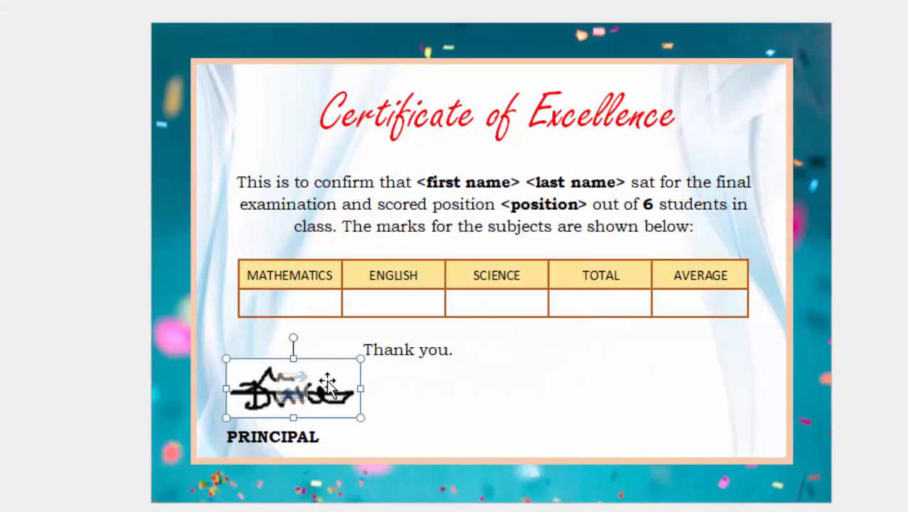
left_click_drag(326, 368, 319, 384)
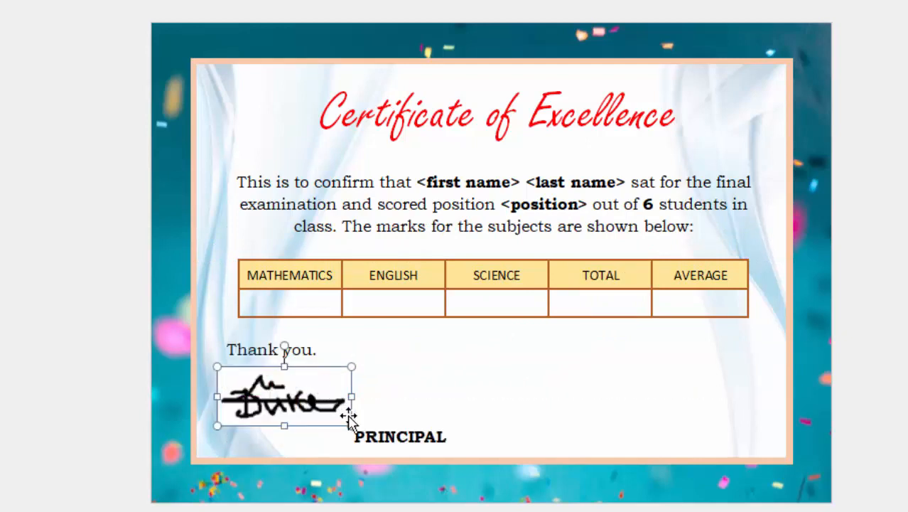
left_click_drag(351, 425, 331, 416)
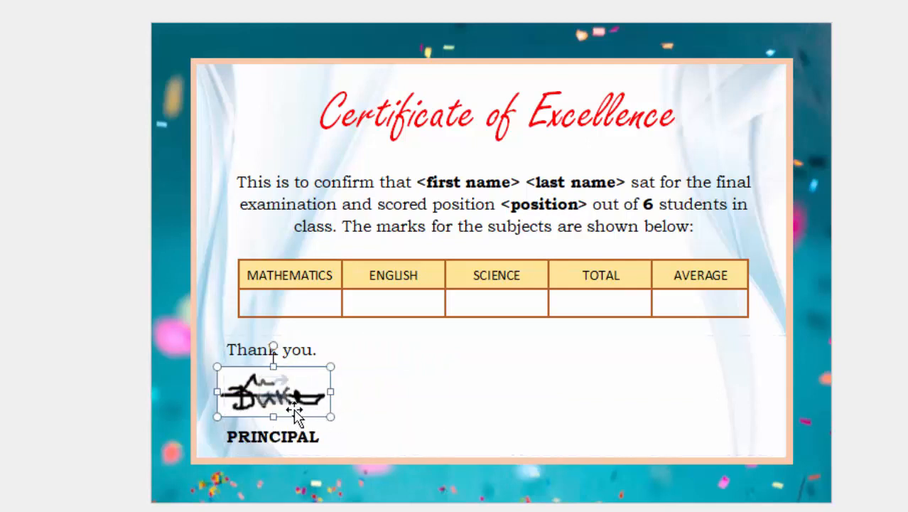
left_click(273, 359)
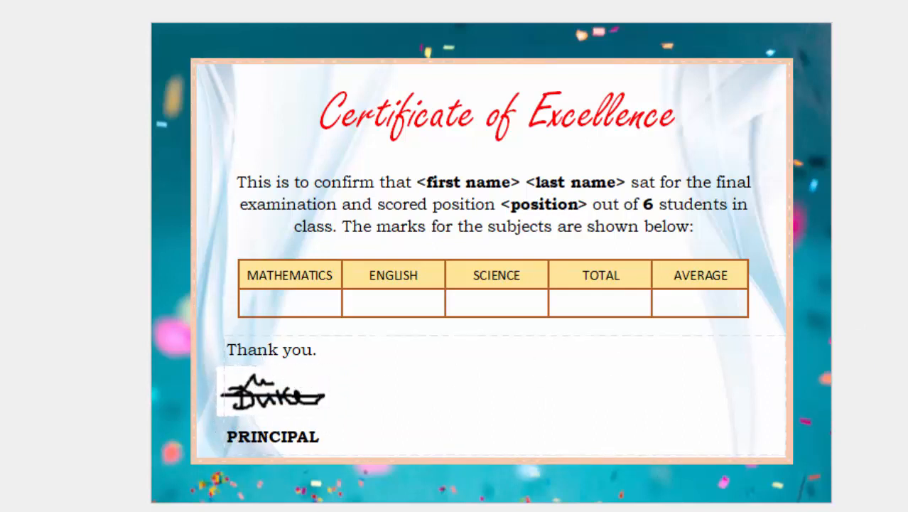
- Make the signature picture's white background transparent with Set Transparent Color
left_click(273, 391)
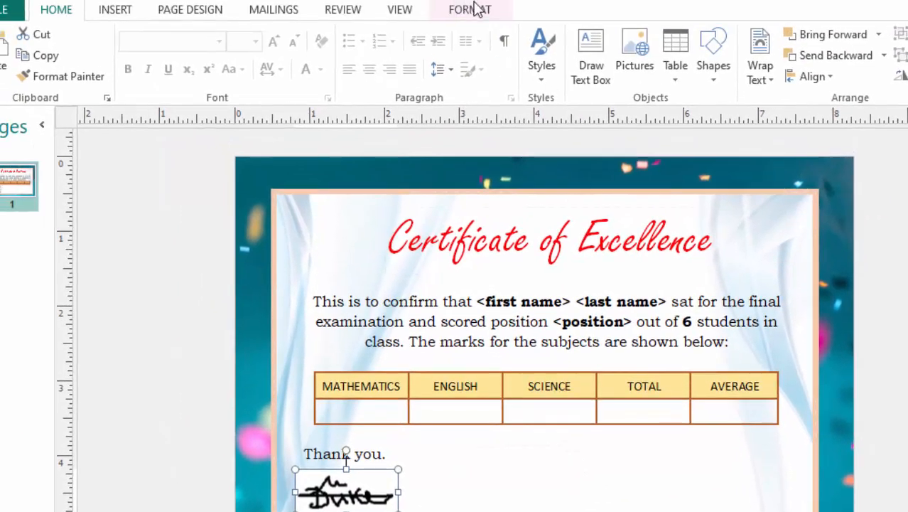
left_click(477, 14)
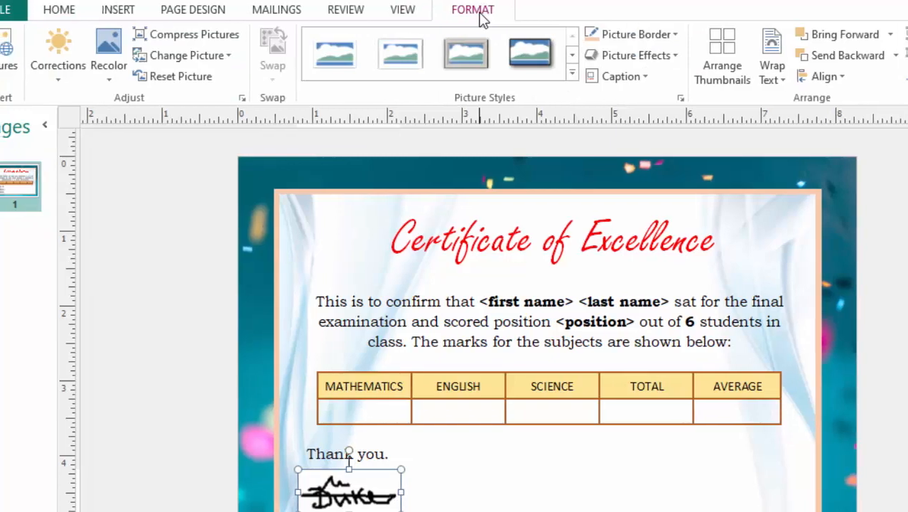
left_click(134, 77)
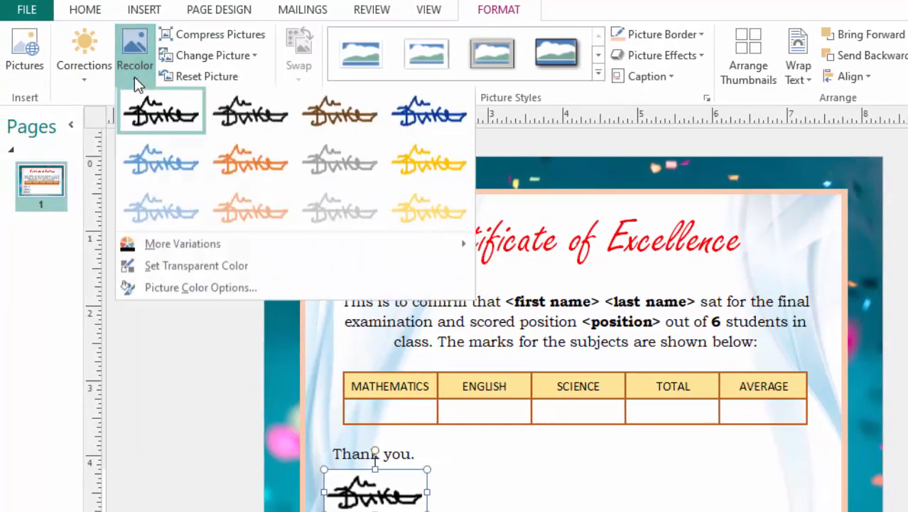
left_click(200, 270)
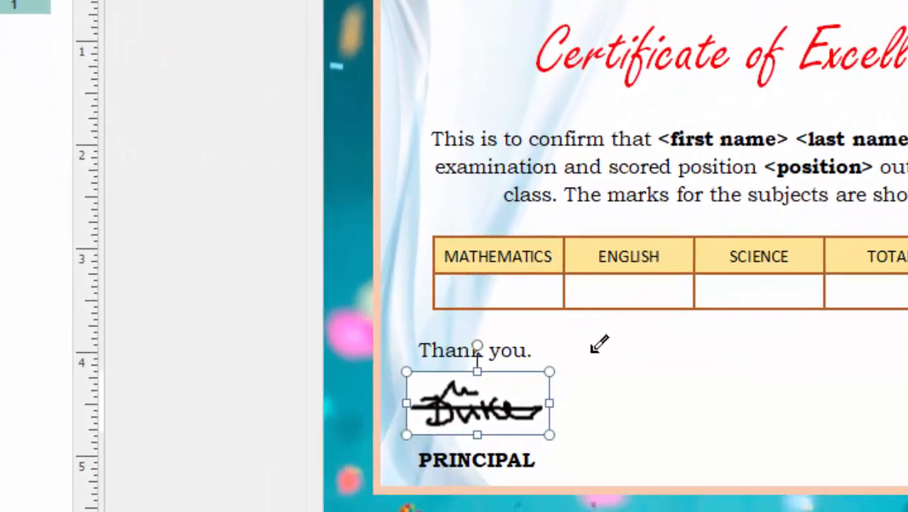
left_click(429, 380)
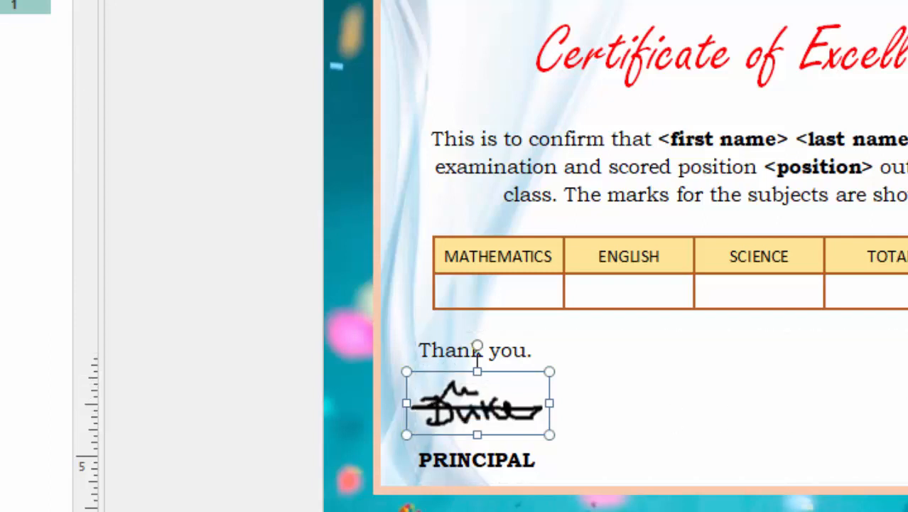
left_click(902, 216)
left_click(462, 409)
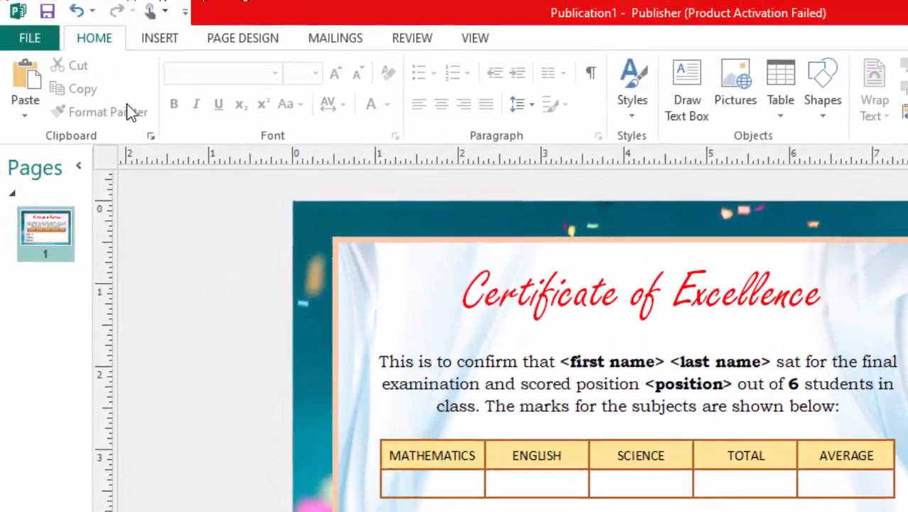
- Save the publication as TEMPLATE in the Desktop's CERTIFICATE folder
left_click(47, 11)
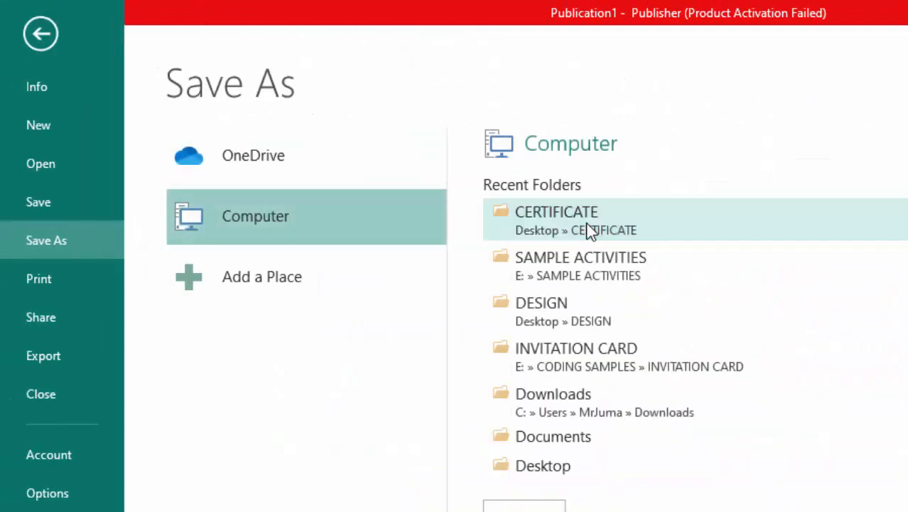
left_click(586, 222)
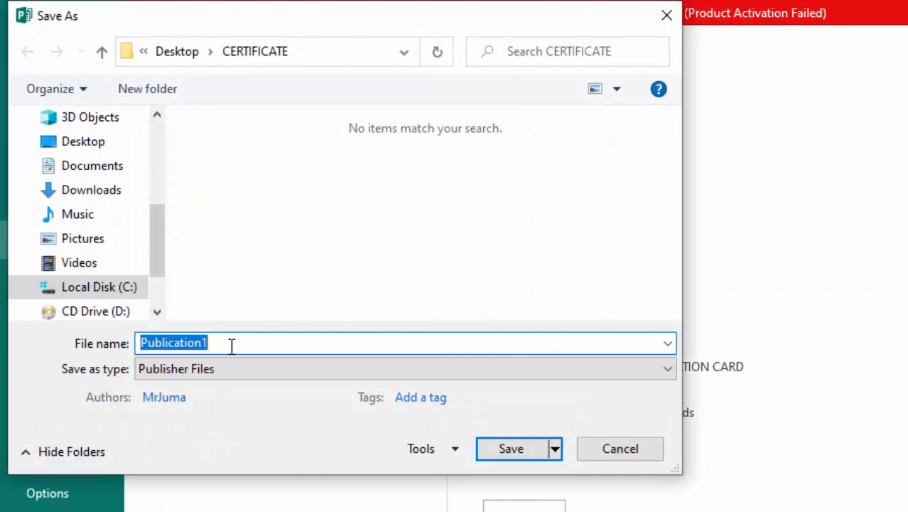
type("t")
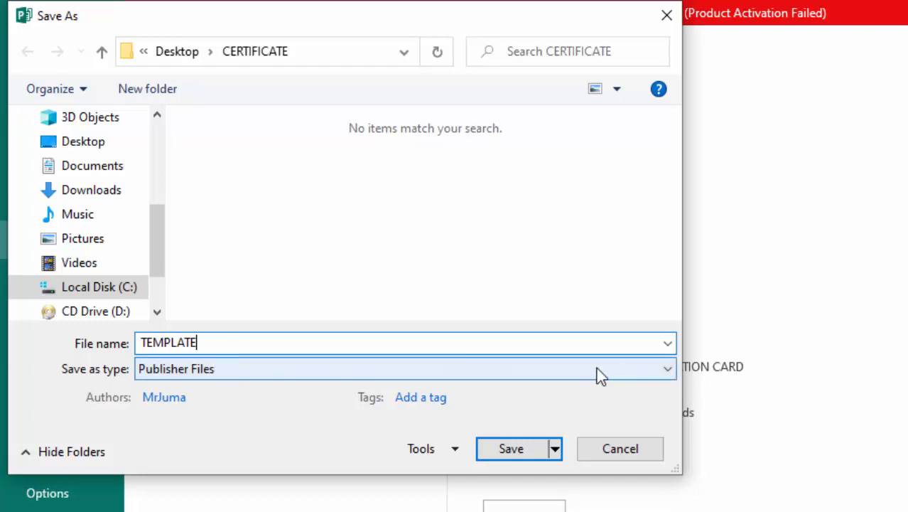
left_click(517, 449)
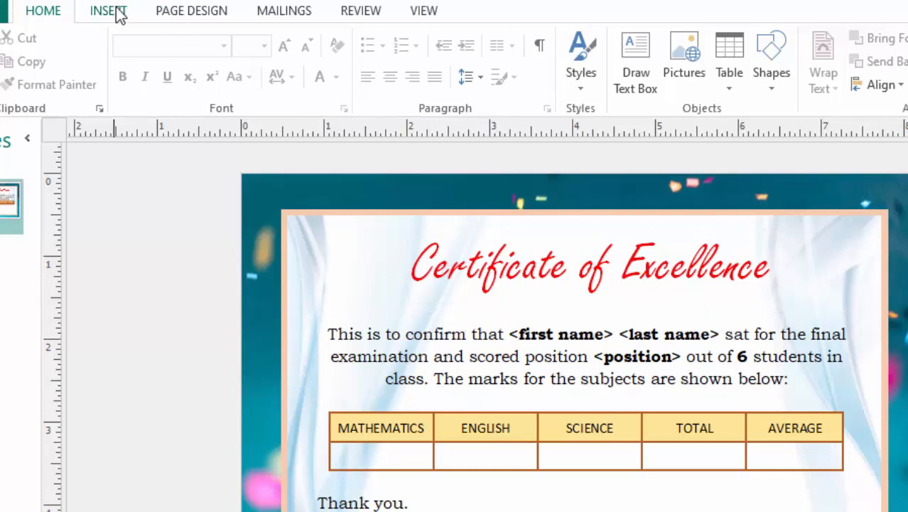
- Start the Step-by-Step Mail Merge Wizard and proceed to connecting an existing recipient list
left_click(281, 13)
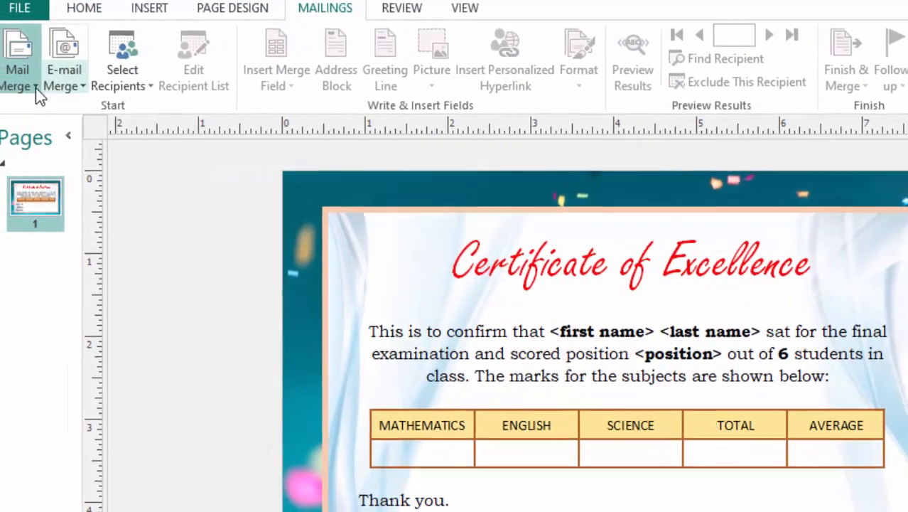
left_click(30, 87)
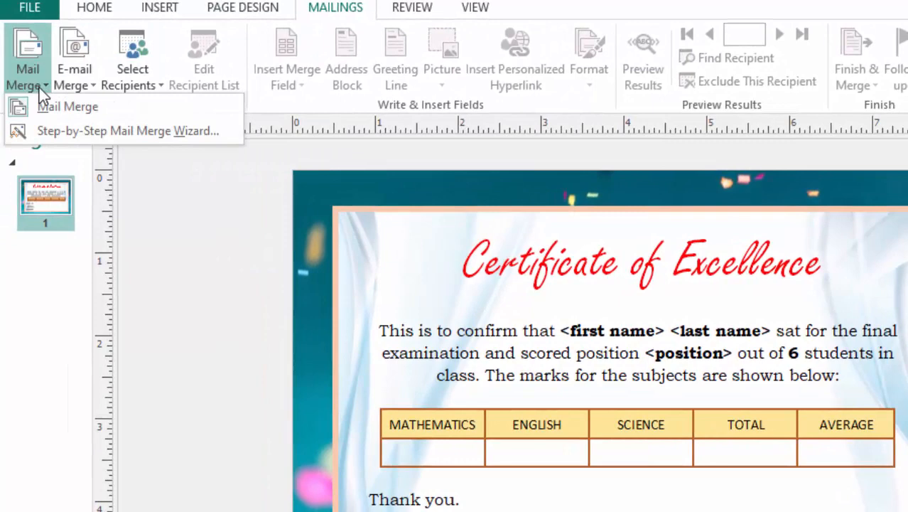
left_click(163, 131)
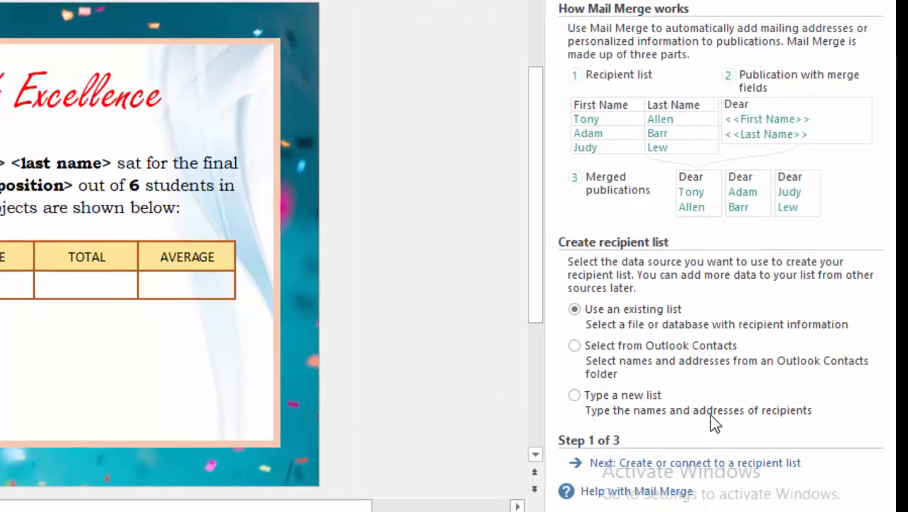
left_click(624, 464)
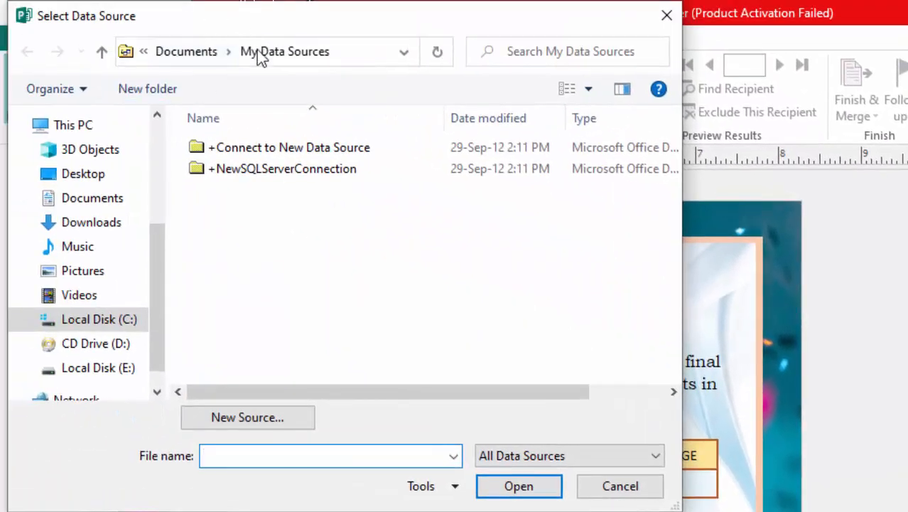
- Connect the RESULT workbook from the Desktop's CERTIFICATE folder, using Sheet1$ with its first row as column headers
left_click_drag(257, 27, 328, 99)
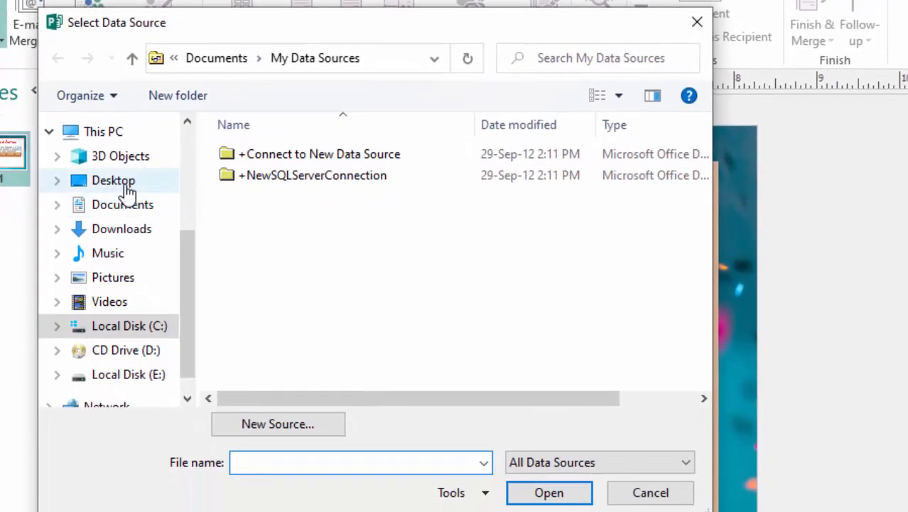
left_click(165, 253)
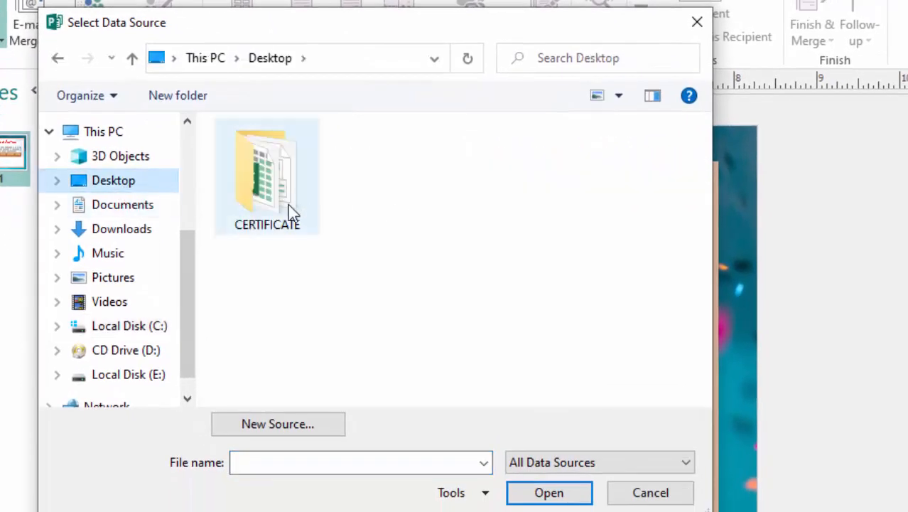
double_click(280, 181)
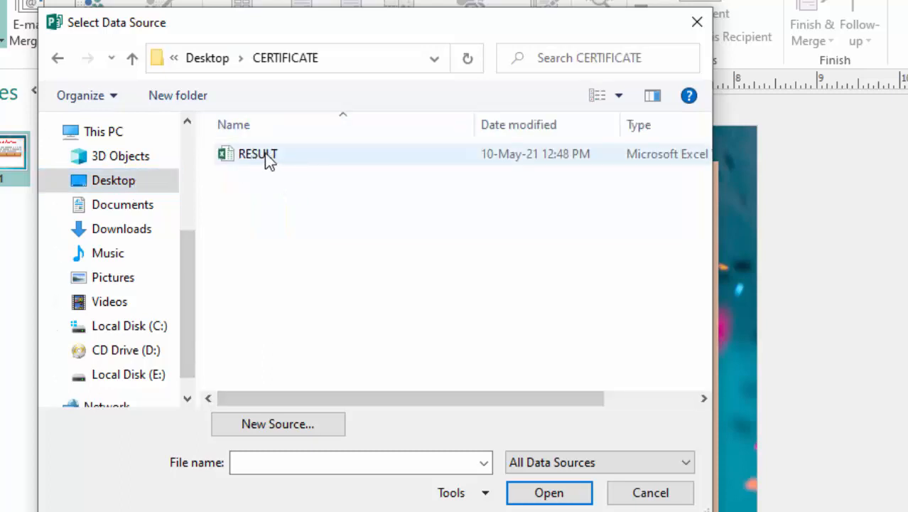
left_click(255, 156)
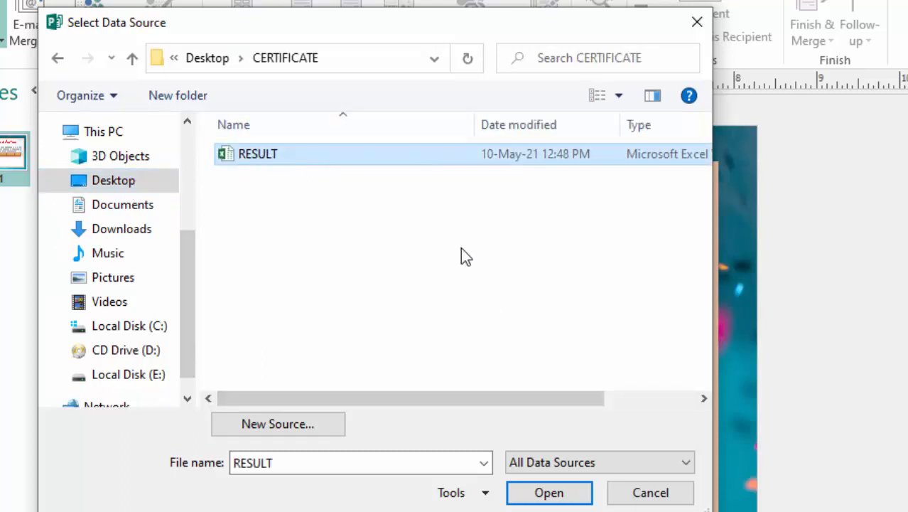
left_click(544, 499)
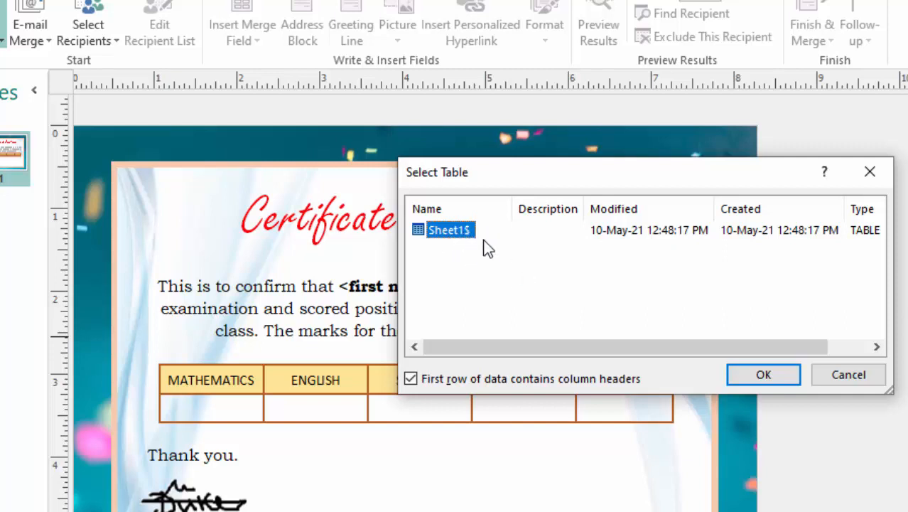
left_click(759, 374)
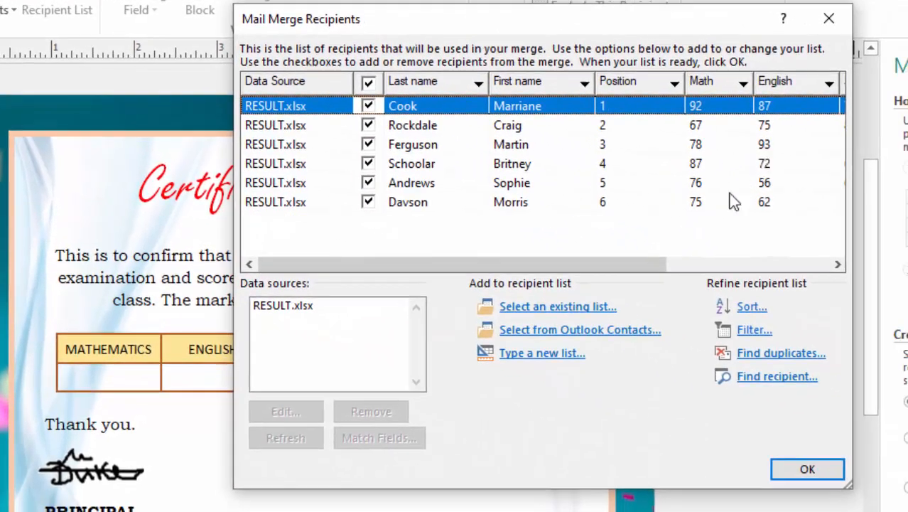
- Exclude the recipients in positions 3 and 4 from the mail merge list
left_click_drag(589, 261, 487, 282)
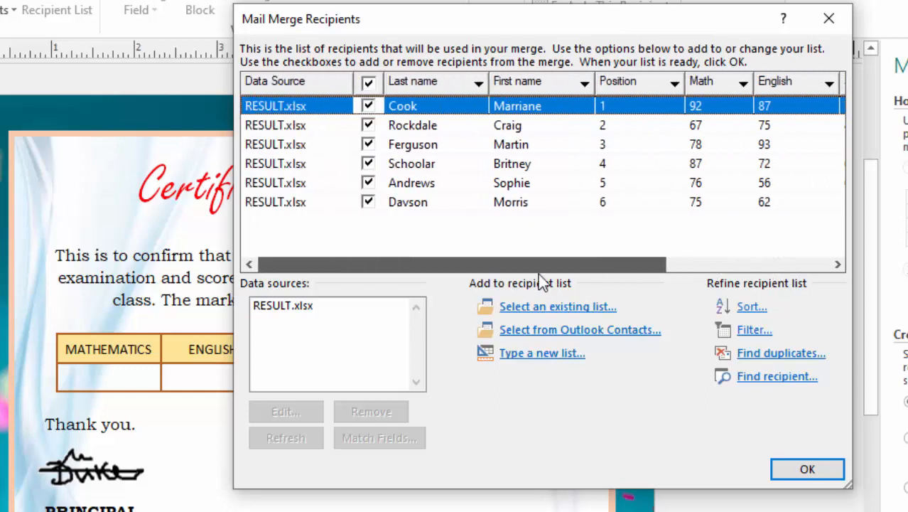
left_click(368, 164)
left_click(368, 145)
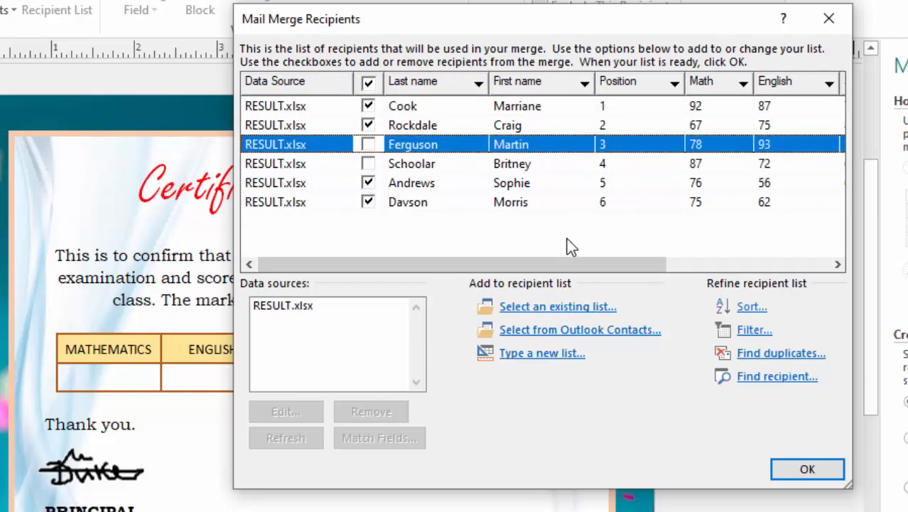
- Include every recipient in the mail merge and accept the recipient list
left_click(369, 83)
left_click(368, 84)
left_click(808, 471)
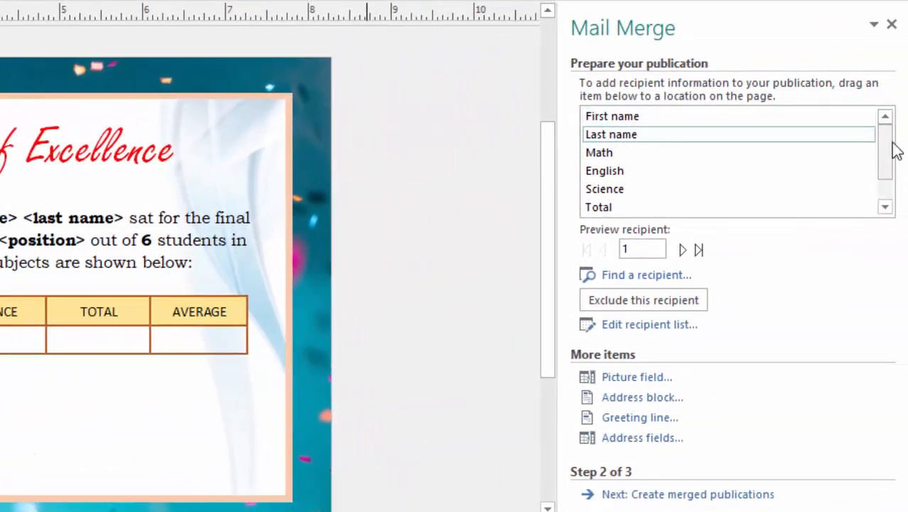
- Replace the <first name> placeholder in the certificate's paragraph with the First name merge field
mouse_move(888, 156)
left_mouse_down()
mouse_move(889, 198)
mouse_move(888, 140)
left_mouse_up()
left_click_drag(669, 206, 261, 104)
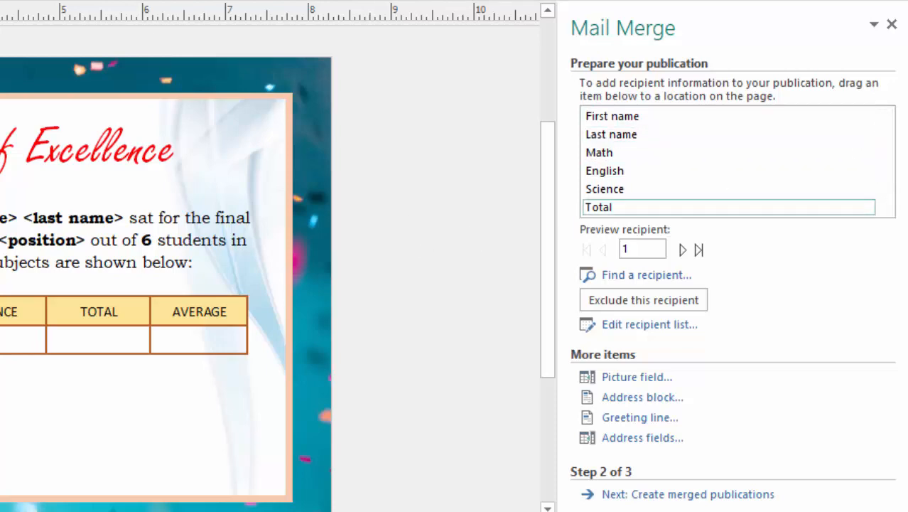
left_click_drag(24, 244, 107, 244)
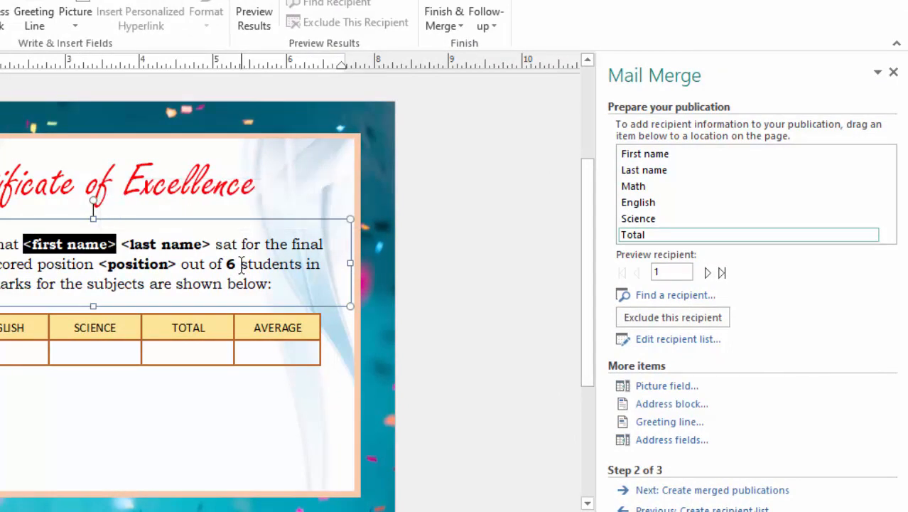
left_click_drag(640, 154, 71, 243)
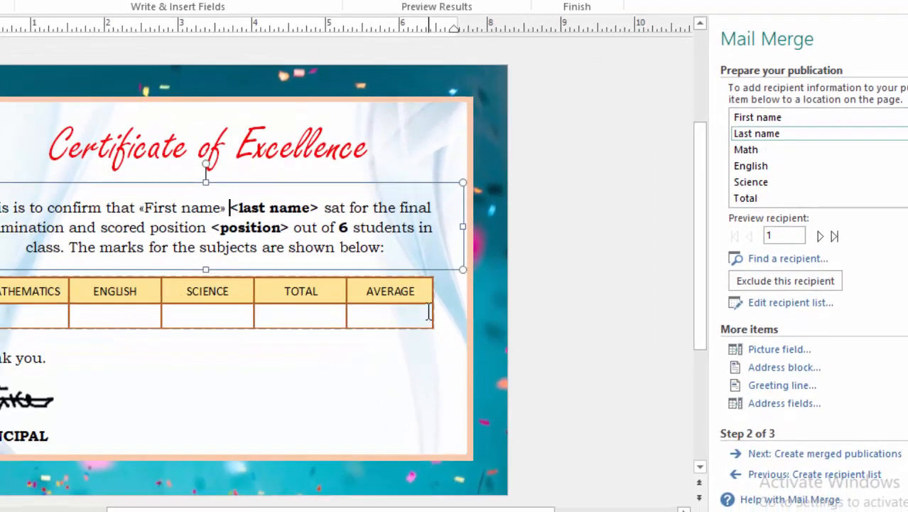
- Replace the <last name> placeholder with the Last name merge field
key("shift+Right")
key("shift+Right")
key("shift+Right")
key("shift+Right")
key("shift+Right")
key("shift+Right")
key("shift+Right")
key("shift+Right")
key("shift+Right")
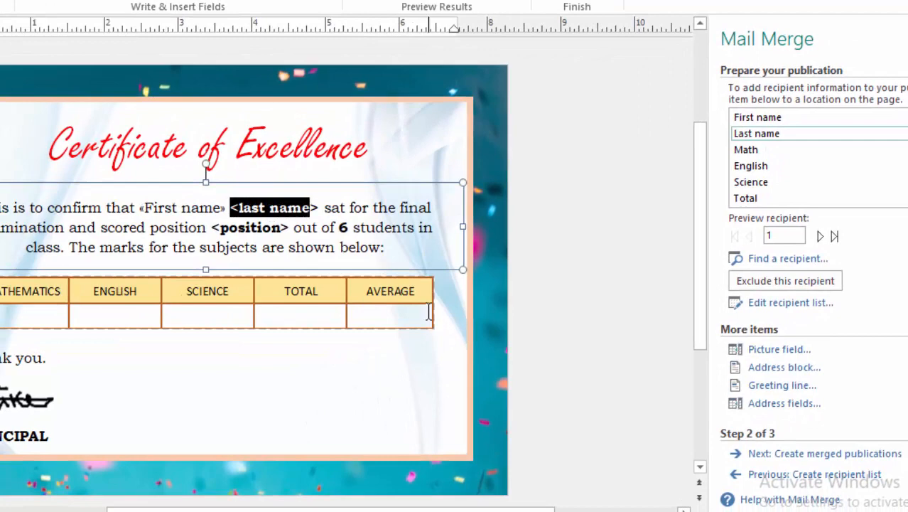
left_click(761, 135)
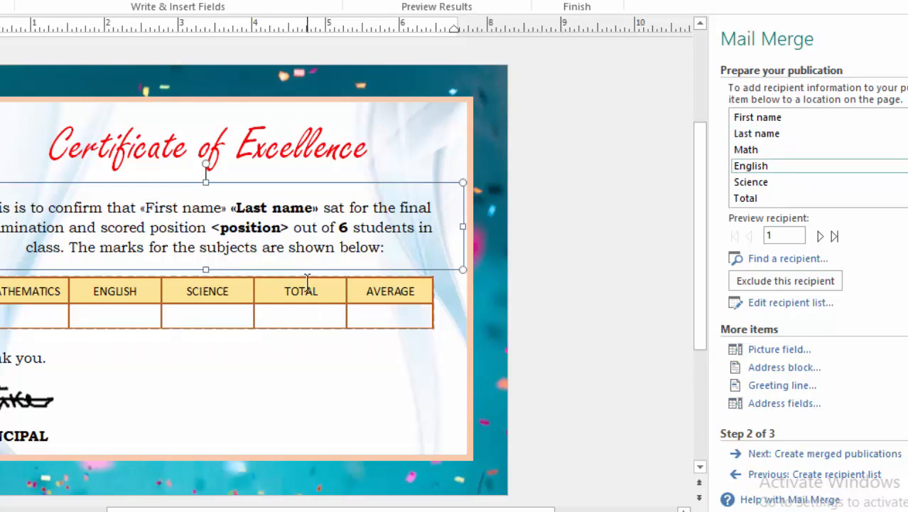
- Replace the <position> placeholder in the certificate's paragraph with the Position merge field
key("shift+Right")
key("shift+Right")
key("shift+Right")
key("shift+Right")
key("shift+Right")
key("shift+Right")
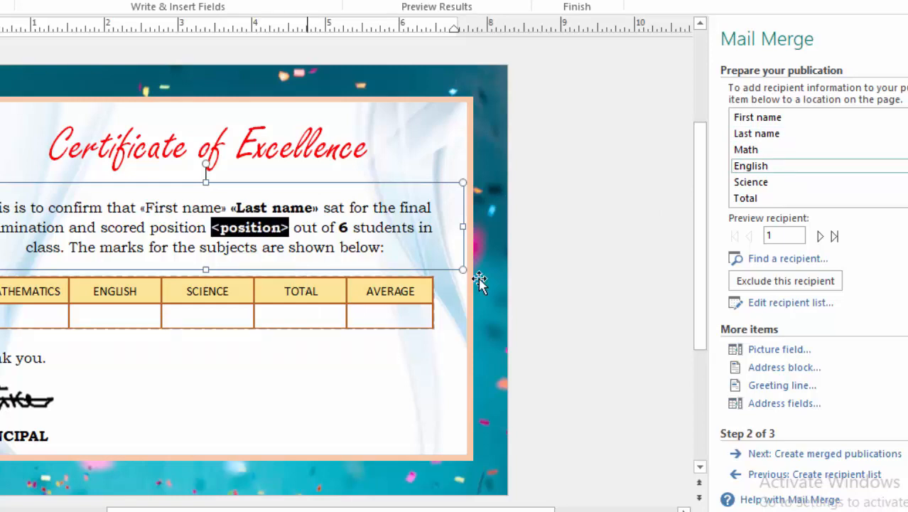
scroll(782, 149, "down", 1)
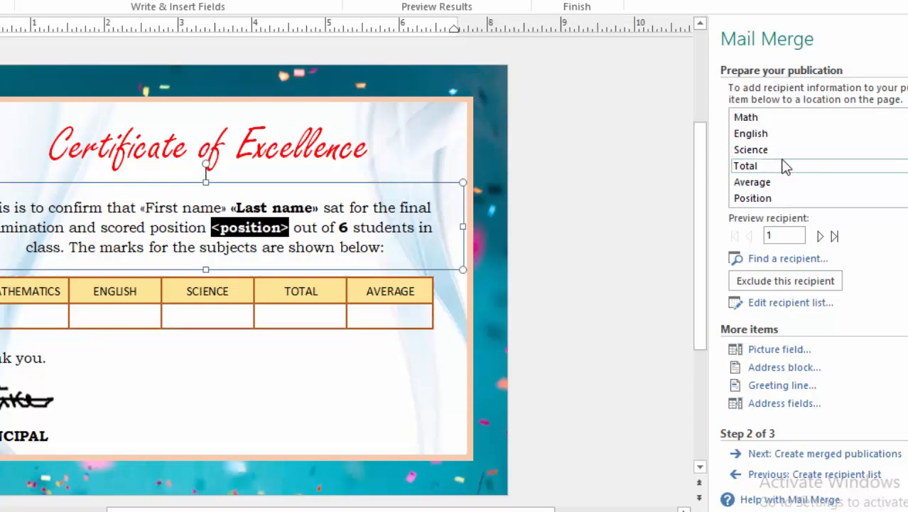
left_click(764, 201)
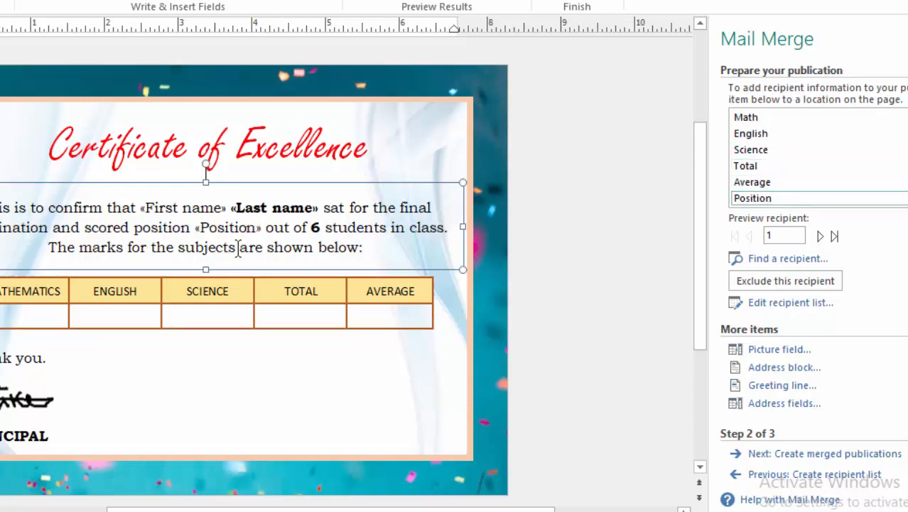
- Make the Position and First name merge fields in the certificate's paragraph bold
left_click(218, 235)
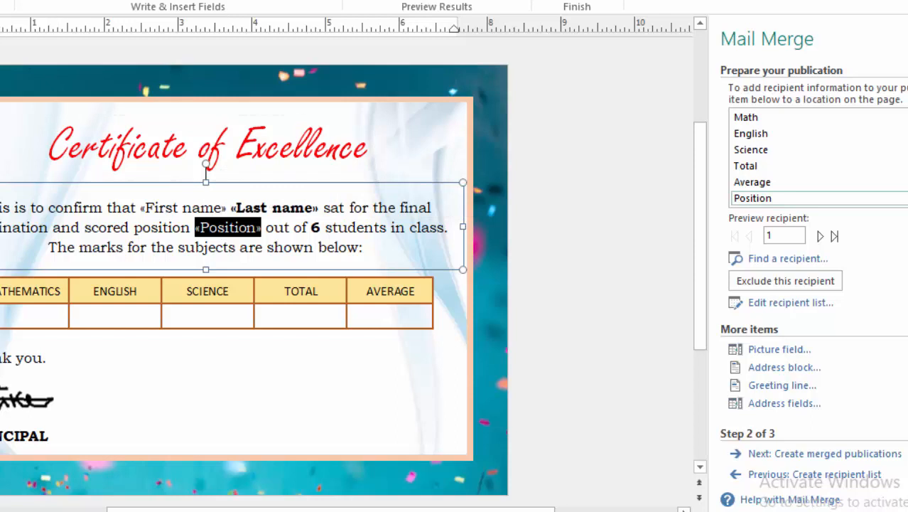
left_click(0, 1)
key("ctrl+b")
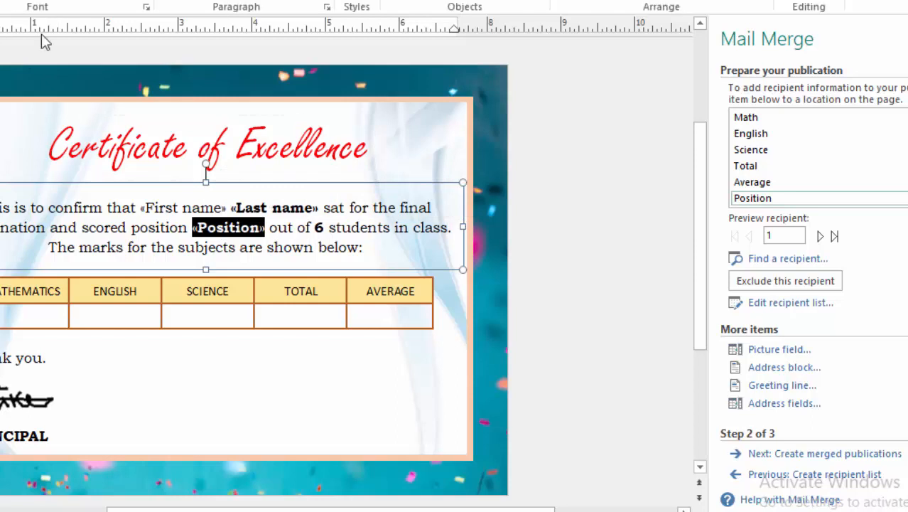
left_click(167, 213)
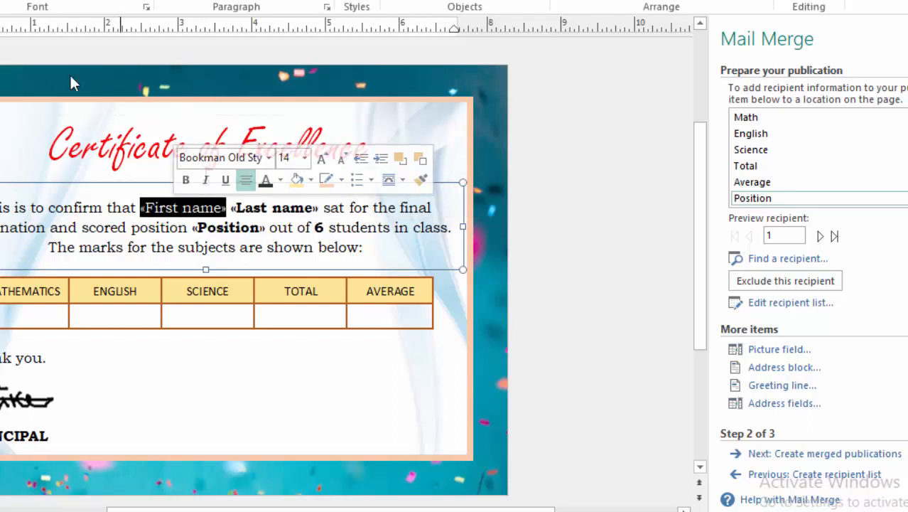
key("ctrl+b")
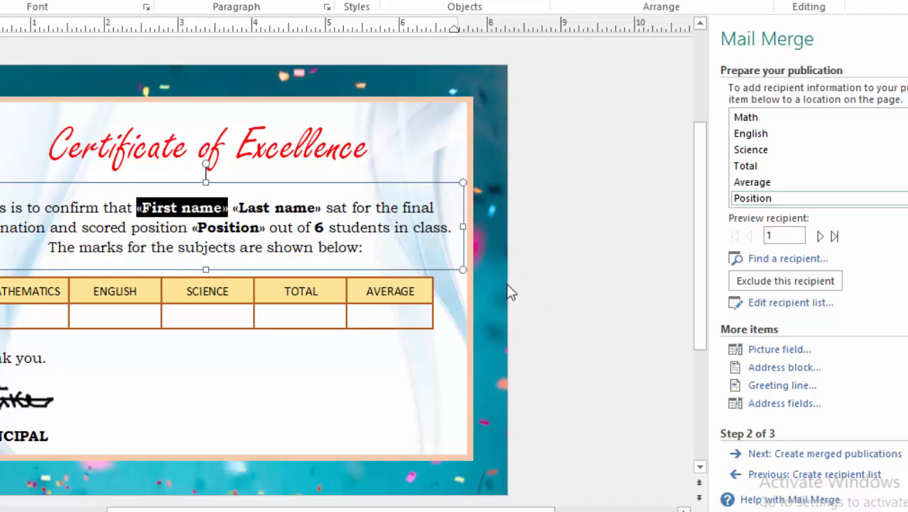
left_click(607, 229)
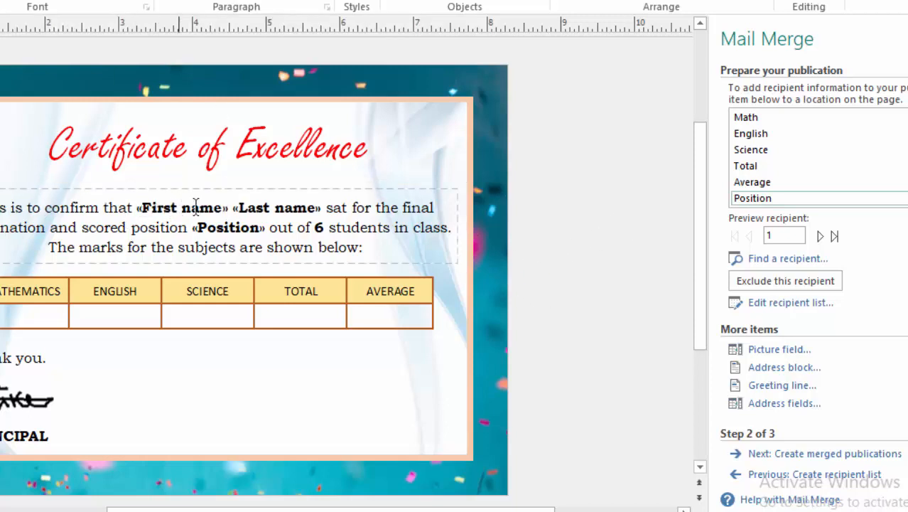
left_click(290, 206)
left_click(228, 227)
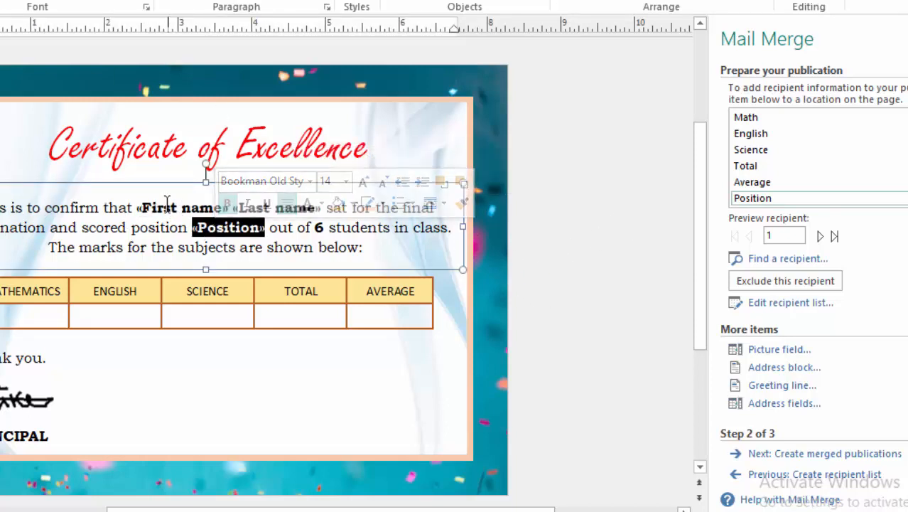
left_click(221, 214)
left_click(650, 241)
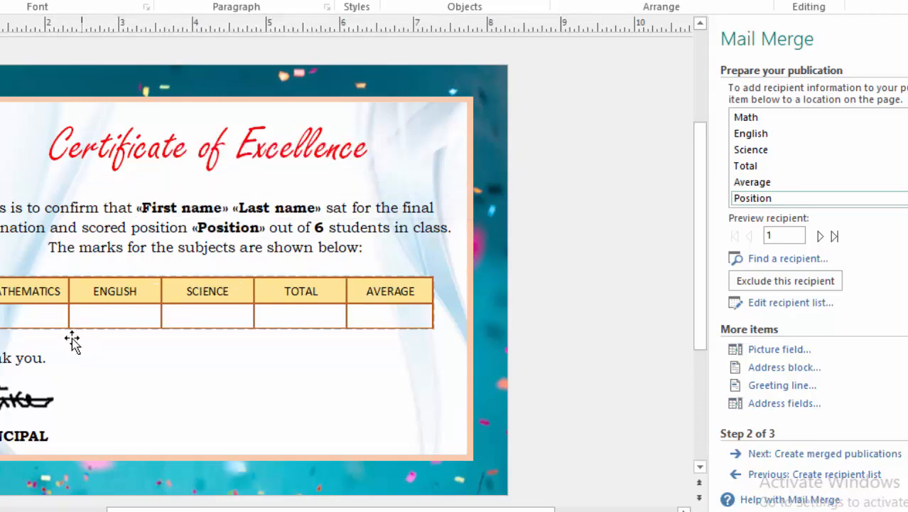
- Insert the Math and English merge fields in the empty table cells beneath the MATHEMATICS and ENGLISH headings
left_click(31, 313)
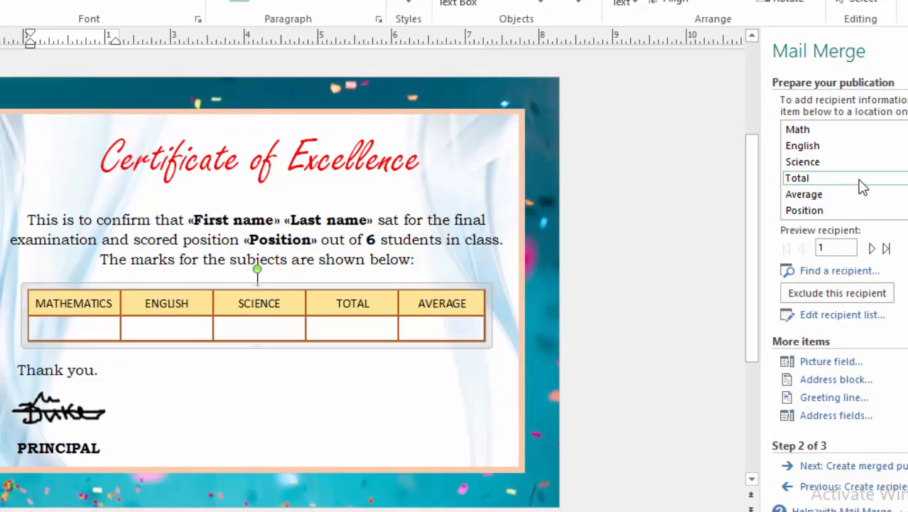
scroll(844, 170, "up", 1)
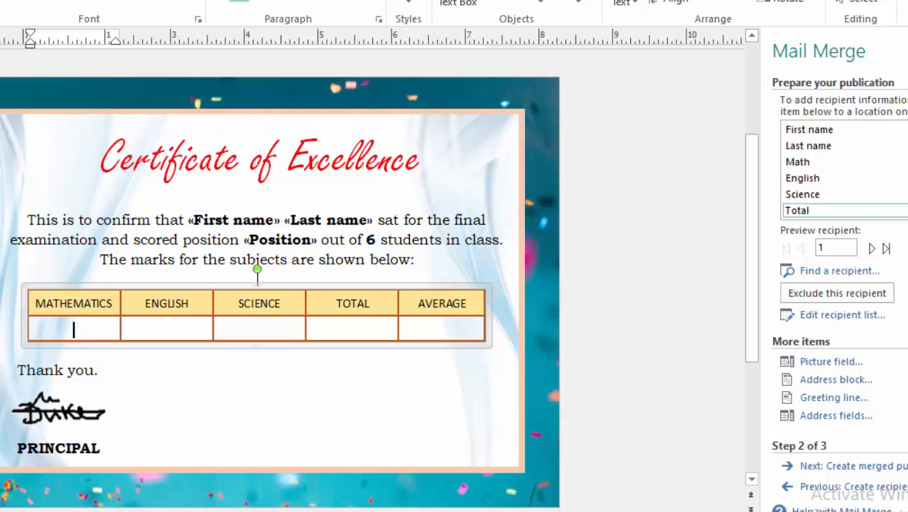
left_click(796, 162)
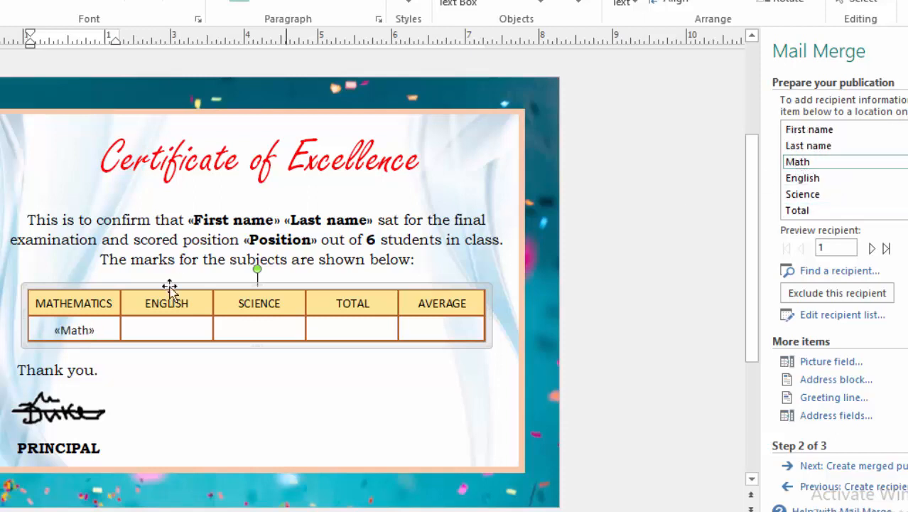
left_click(151, 327)
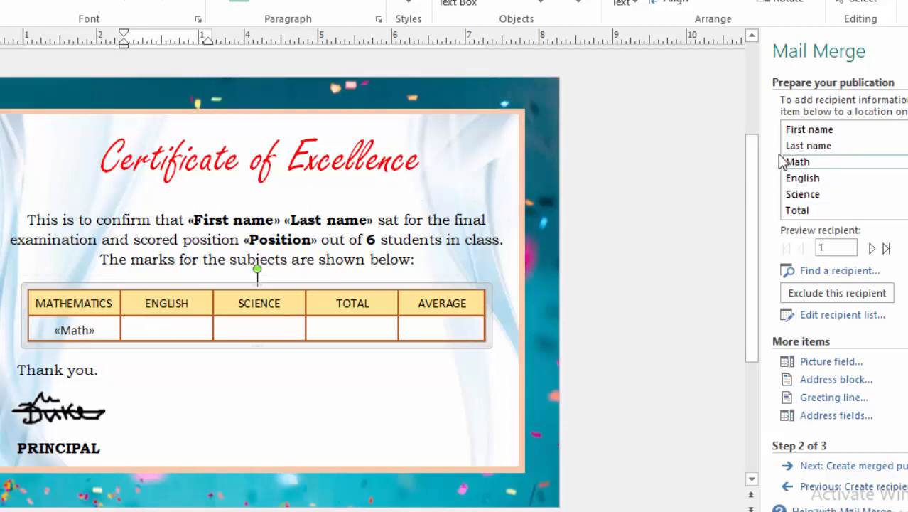
left_click(811, 180)
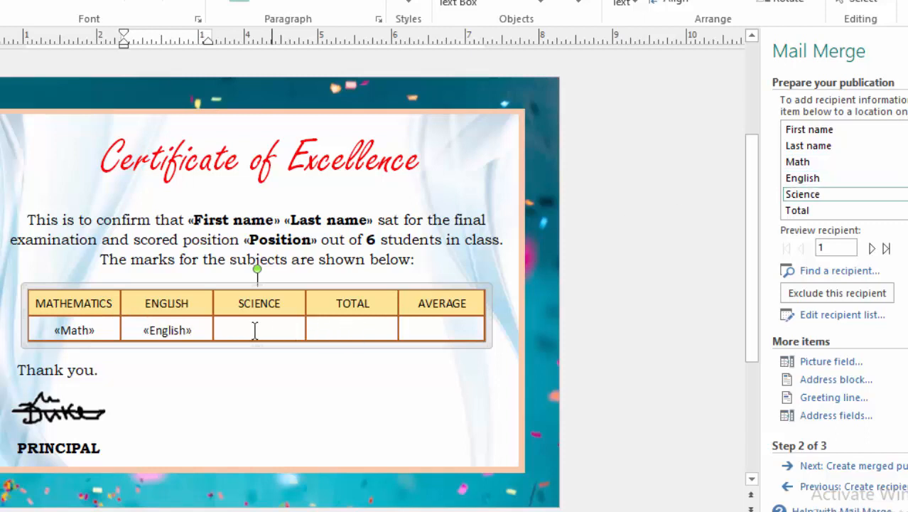
- Insert the Science, Total and Average merge fields in the table cells beneath their matching headings
left_click(259, 330)
left_click(807, 194)
left_click(358, 332)
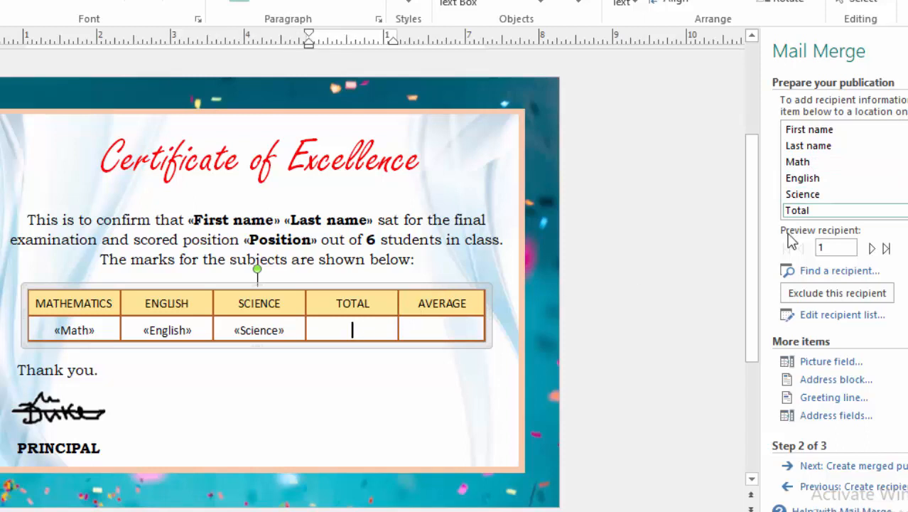
scroll(818, 186, "down", 1)
left_click(808, 178)
left_click(435, 331)
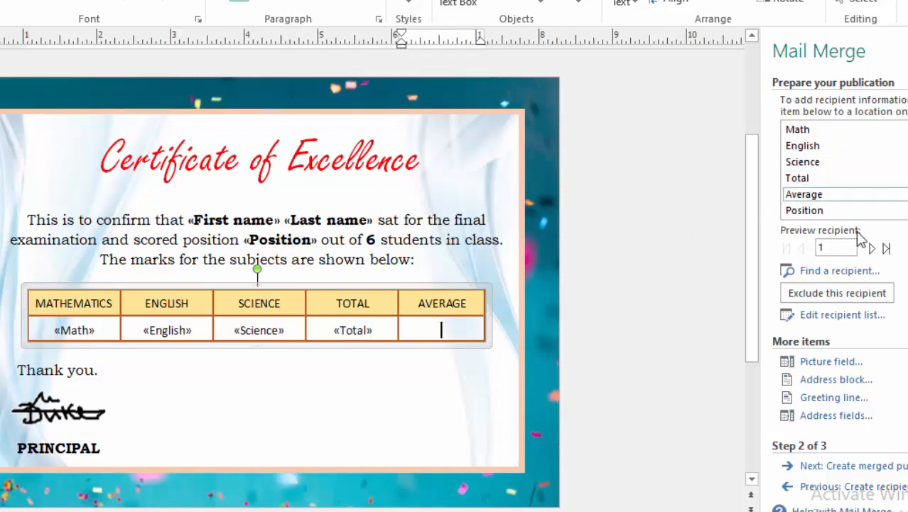
left_click(807, 197)
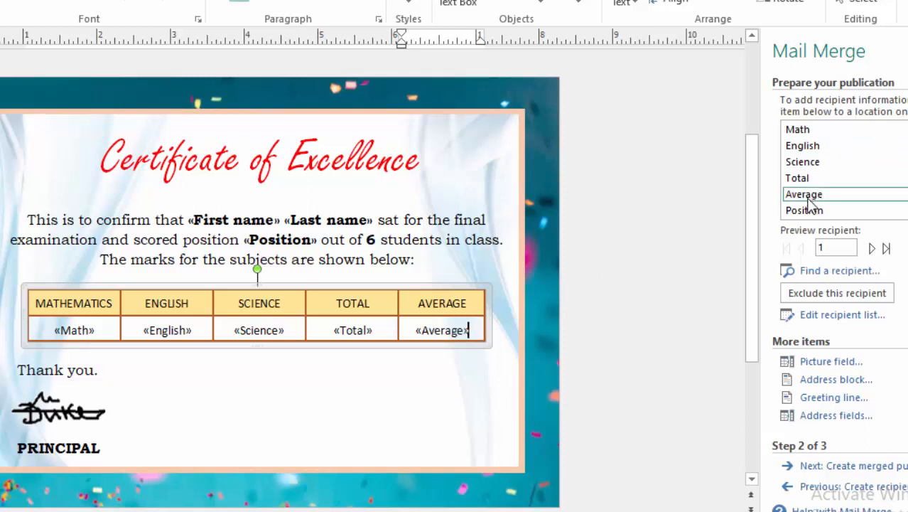
left_click(640, 293)
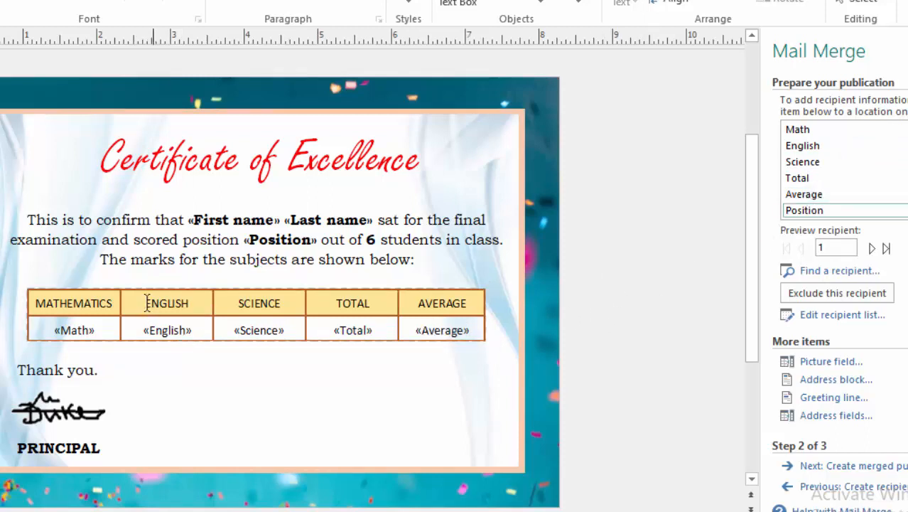
- Make all five merge fields in the table's second row bold
left_click_drag(45, 327, 446, 331)
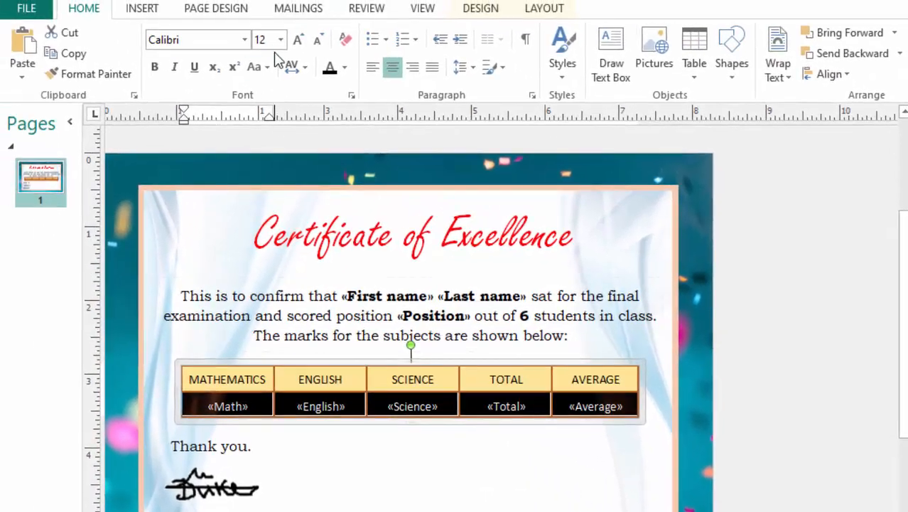
left_click(239, 377)
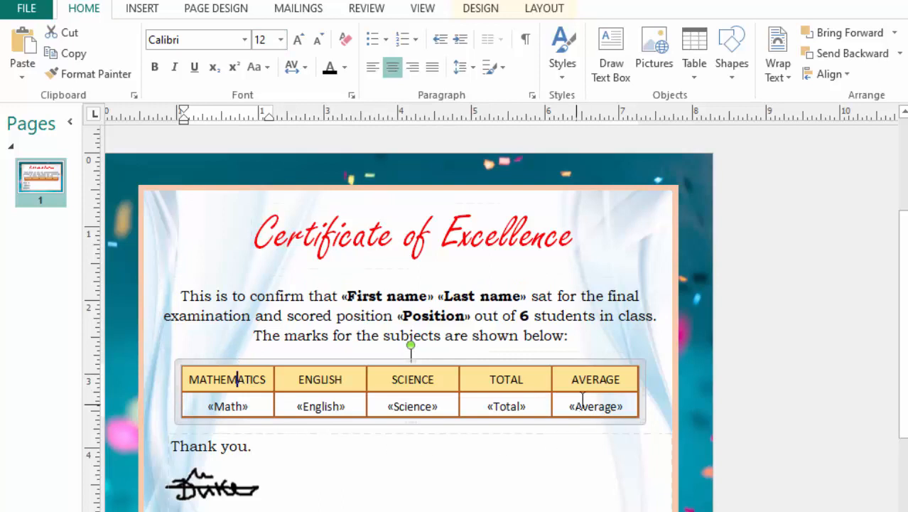
left_click_drag(211, 406, 609, 402)
left_click(154, 67)
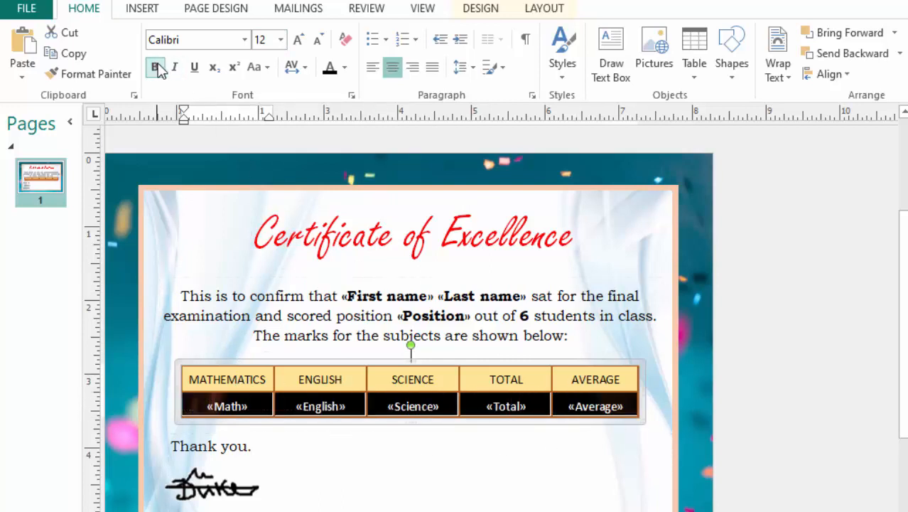
left_click(815, 347)
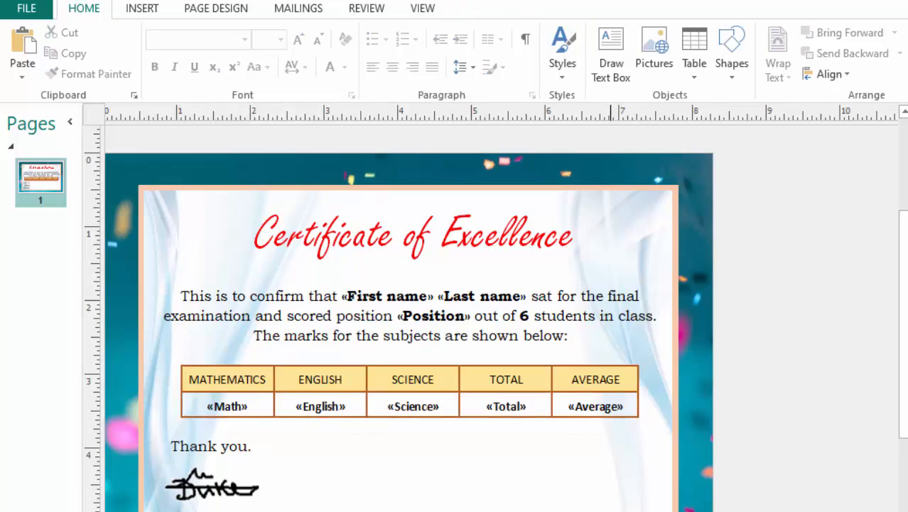
- Turn on the preview of the merge results on the certificate
scroll(501, 320, "left", 3)
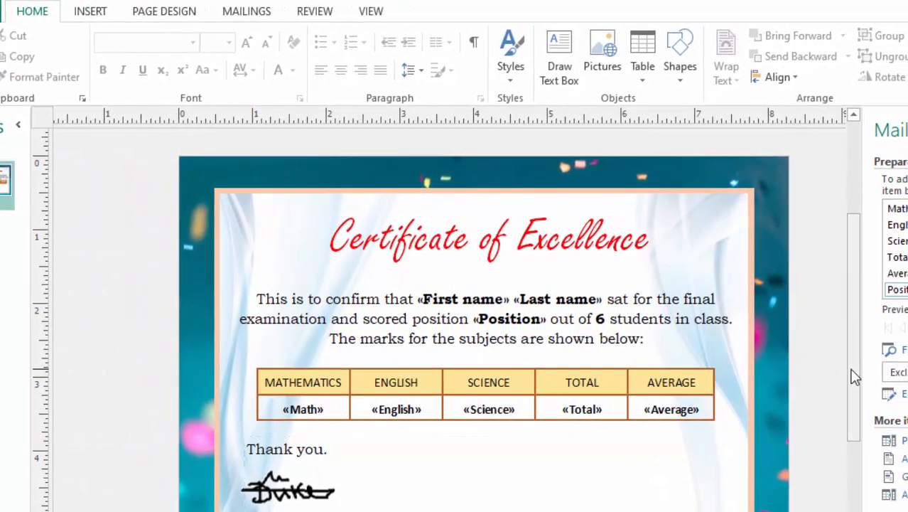
left_click_drag(850, 369, 851, 373)
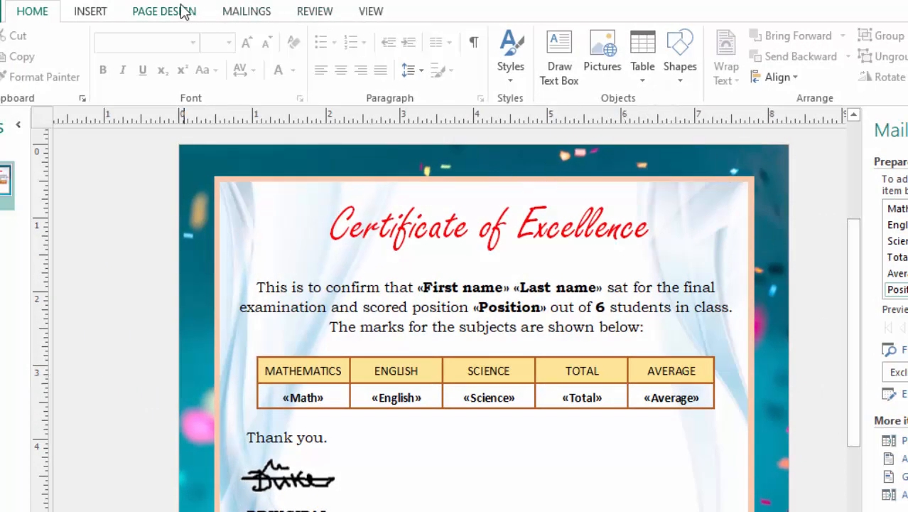
left_click(249, 13)
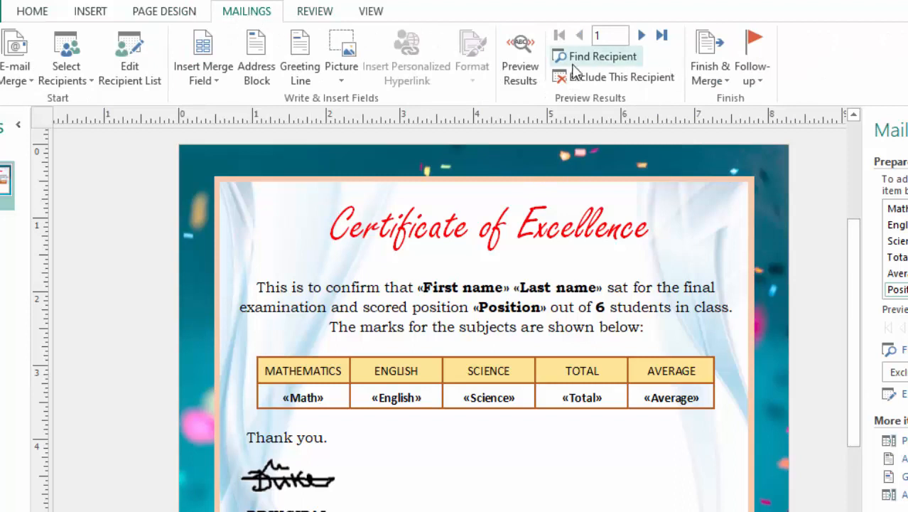
left_click(520, 63)
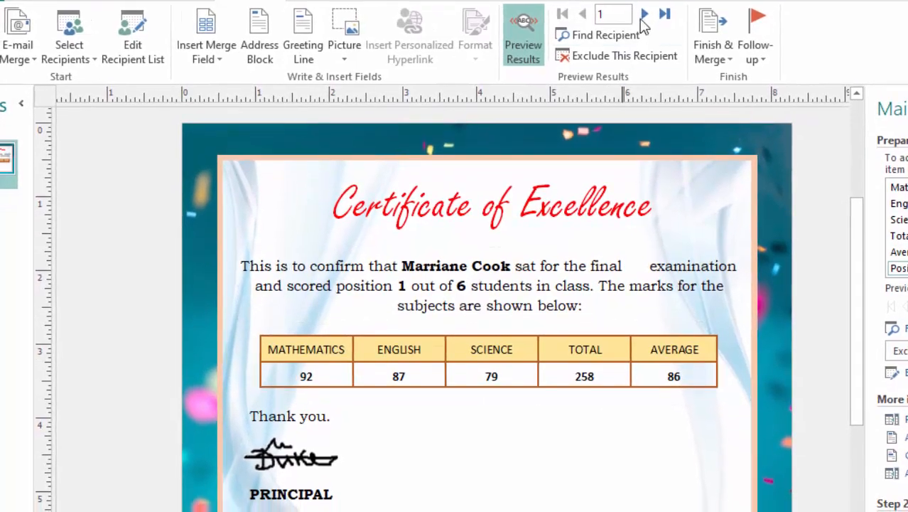
- Check the previewed certificates one by one up to the sixth recipient and go back to the first
left_click(644, 18)
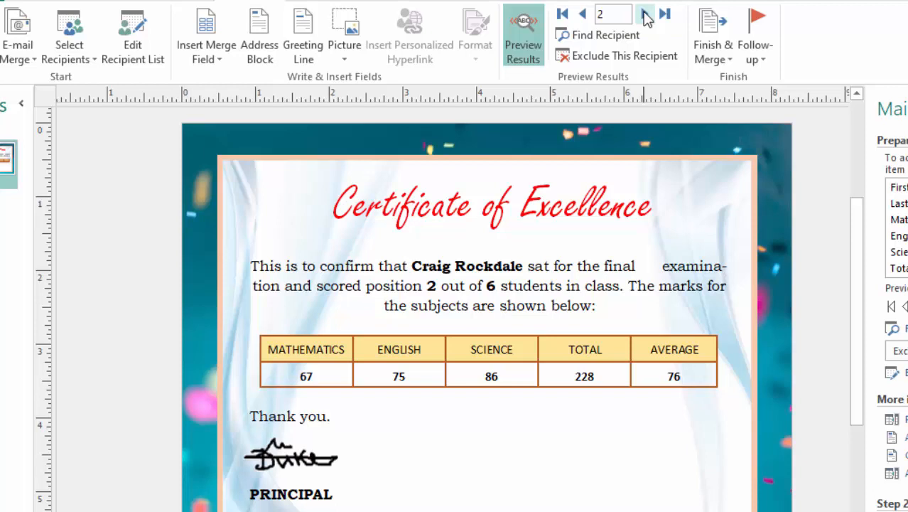
left_click(645, 17)
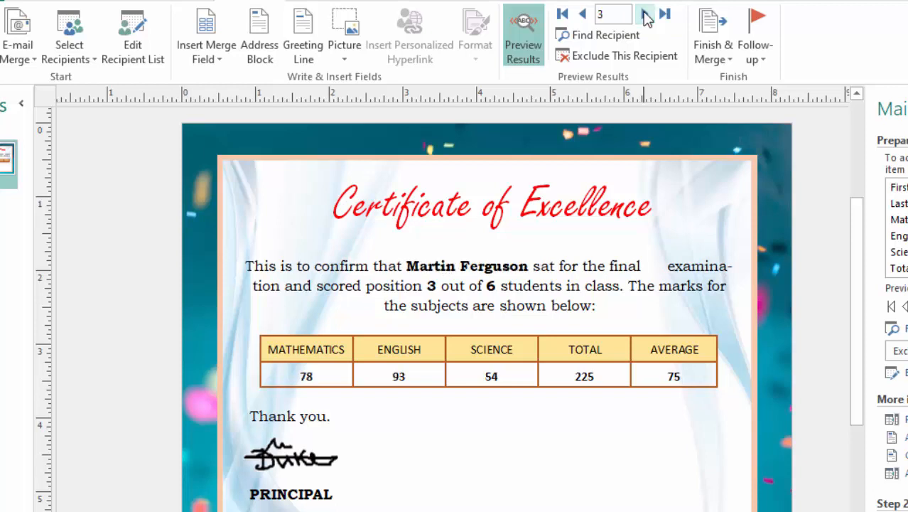
left_click(644, 18)
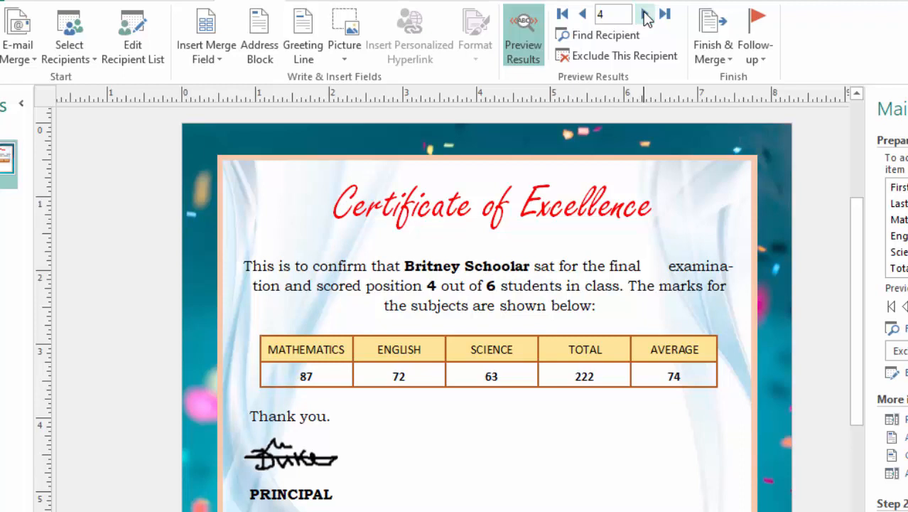
left_click(645, 17)
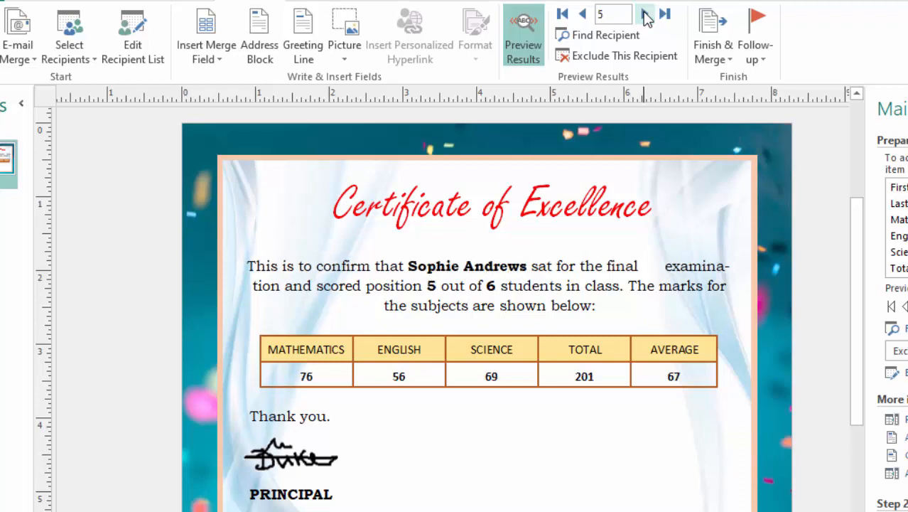
left_click(644, 18)
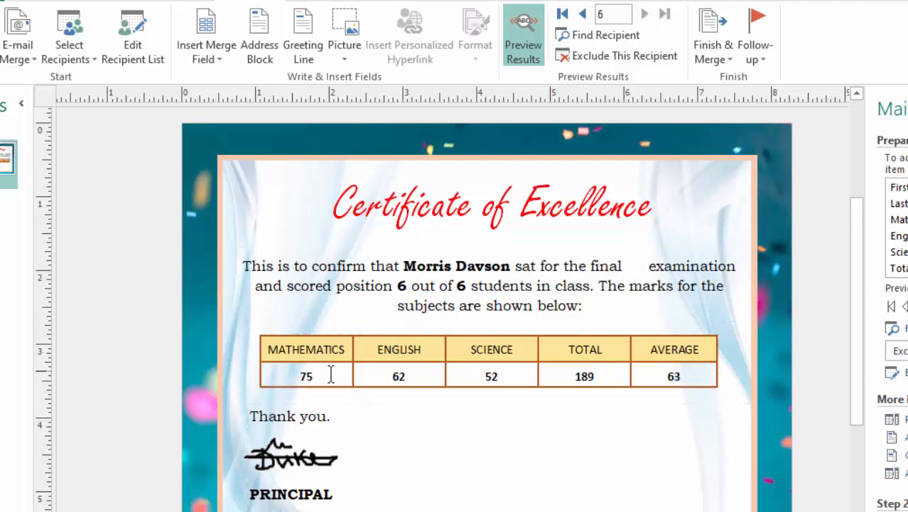
left_click(582, 15)
left_click(583, 15)
left_click(584, 15)
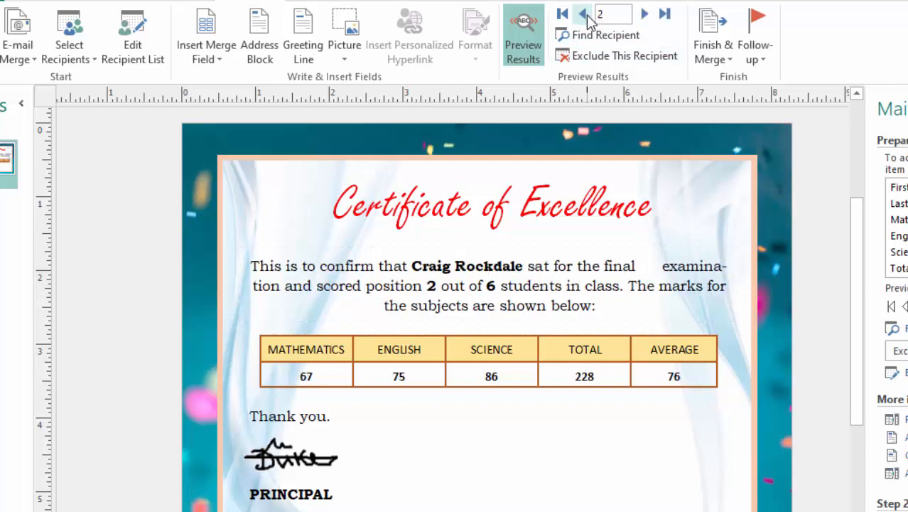
left_click(585, 15)
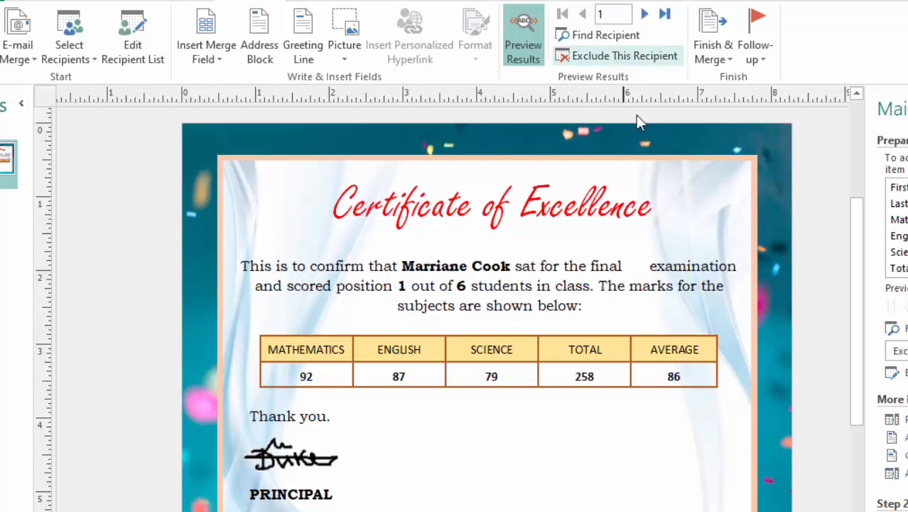